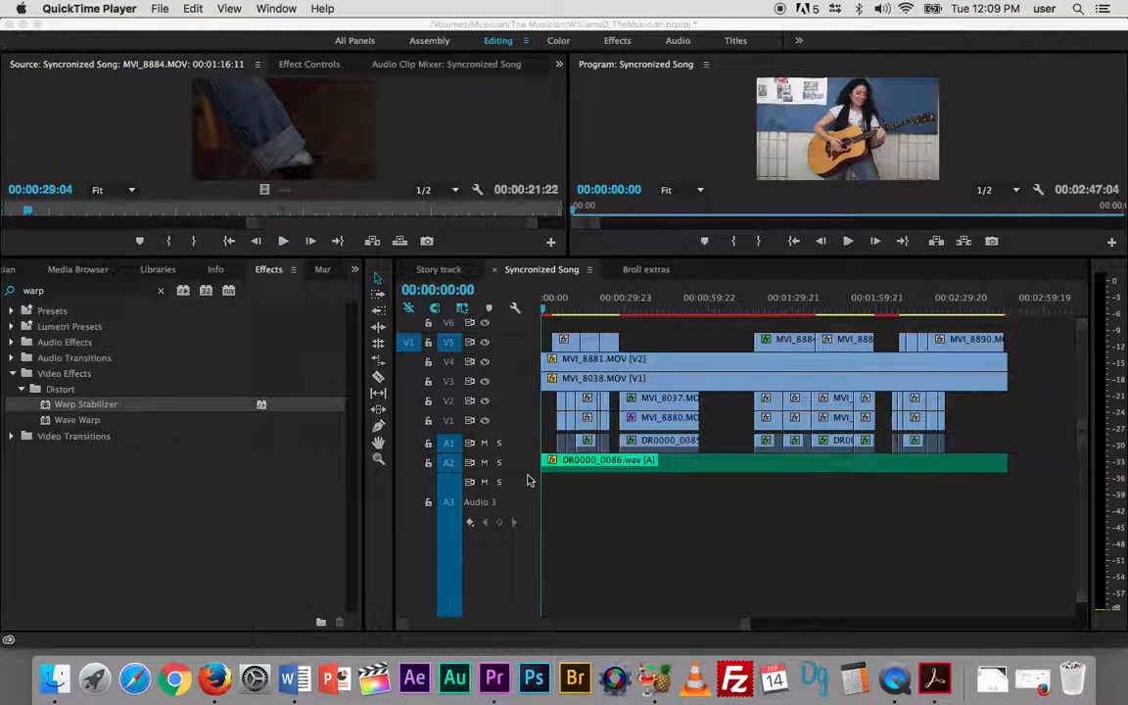
- Expand audio track A2 to examine the song's waveform and volume keyframes, and collapse the track again
click(528, 480)
drag(528, 474, 527, 523)
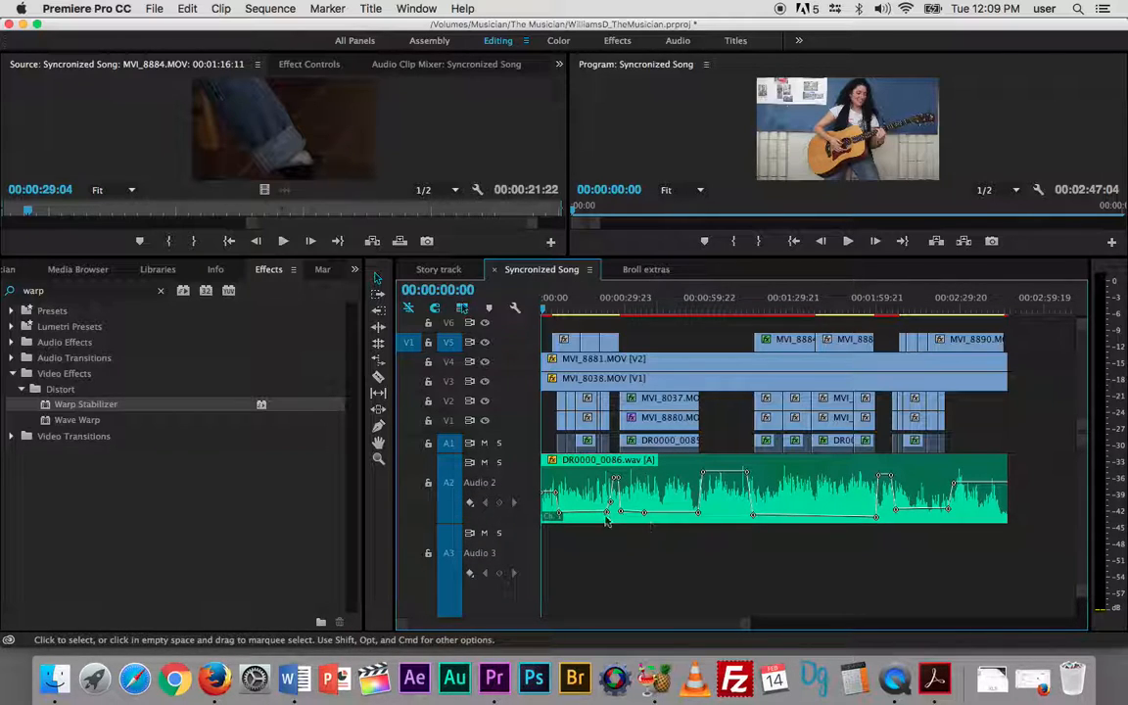
drag(519, 521, 534, 447)
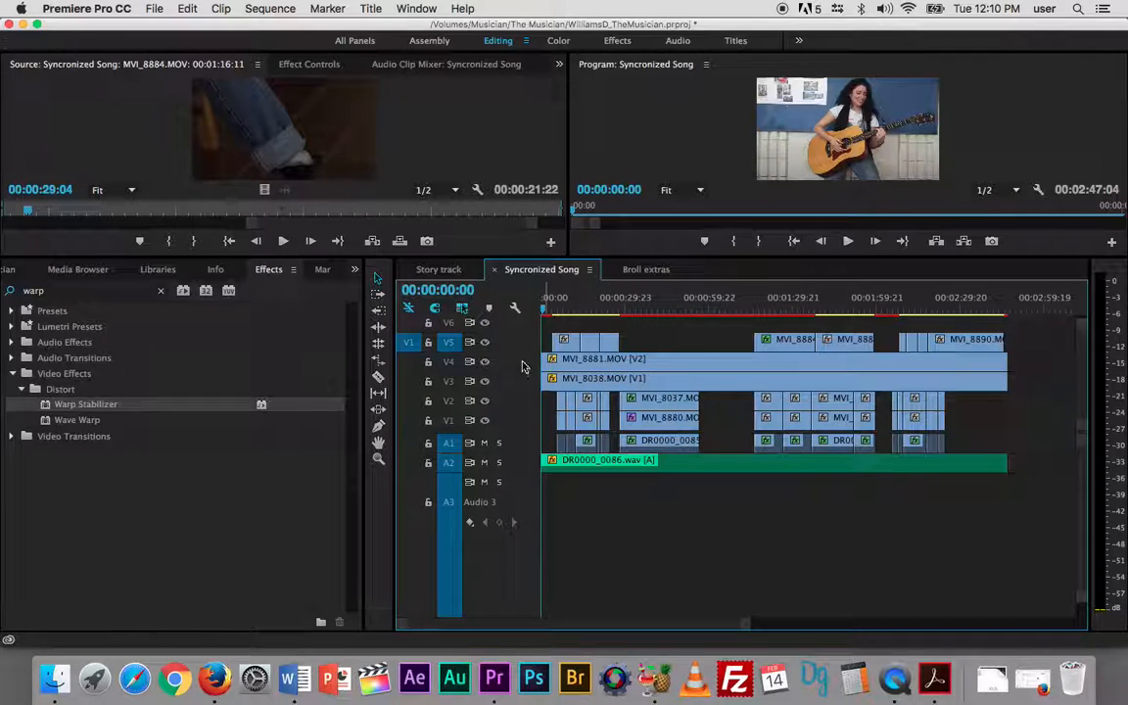
- Scrub the sequence to 00:00:23:19 and play the guitar close-up for a few seconds
click(560, 308)
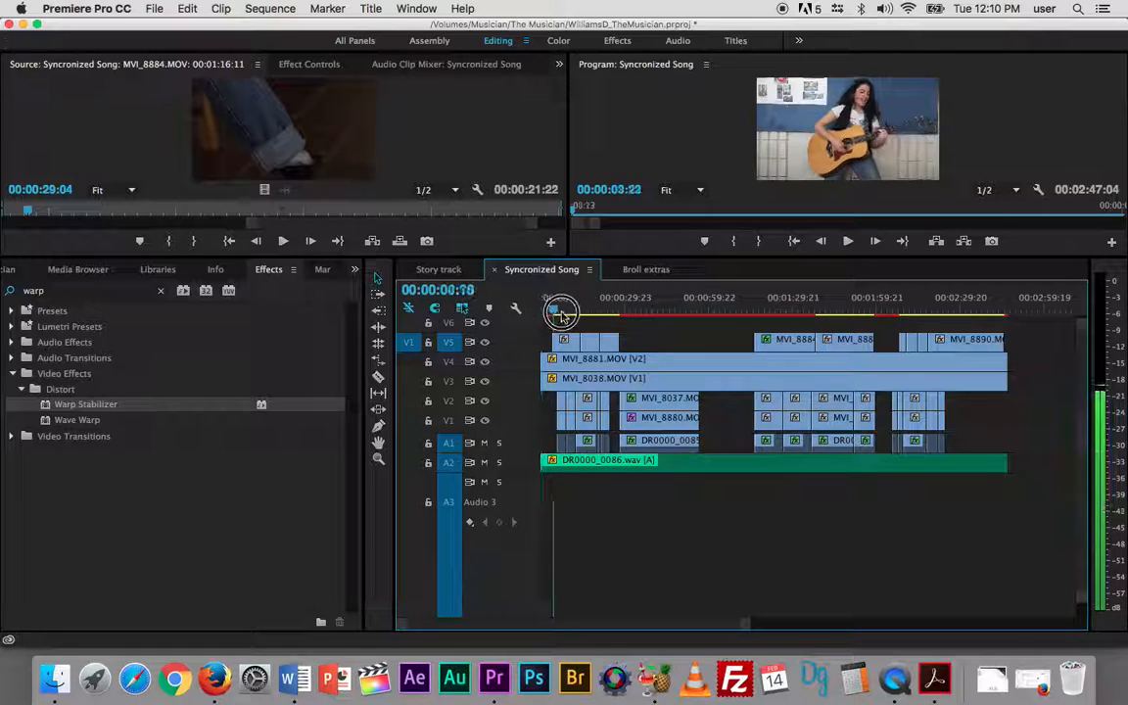
drag(566, 316, 608, 314)
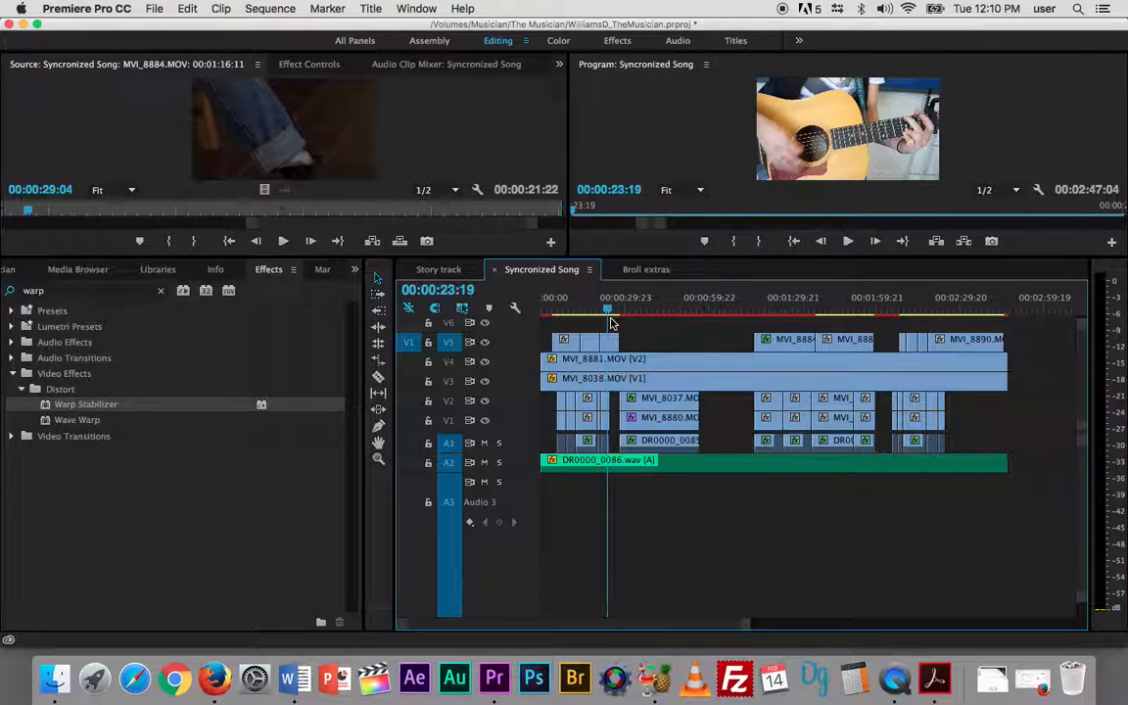
key(space)
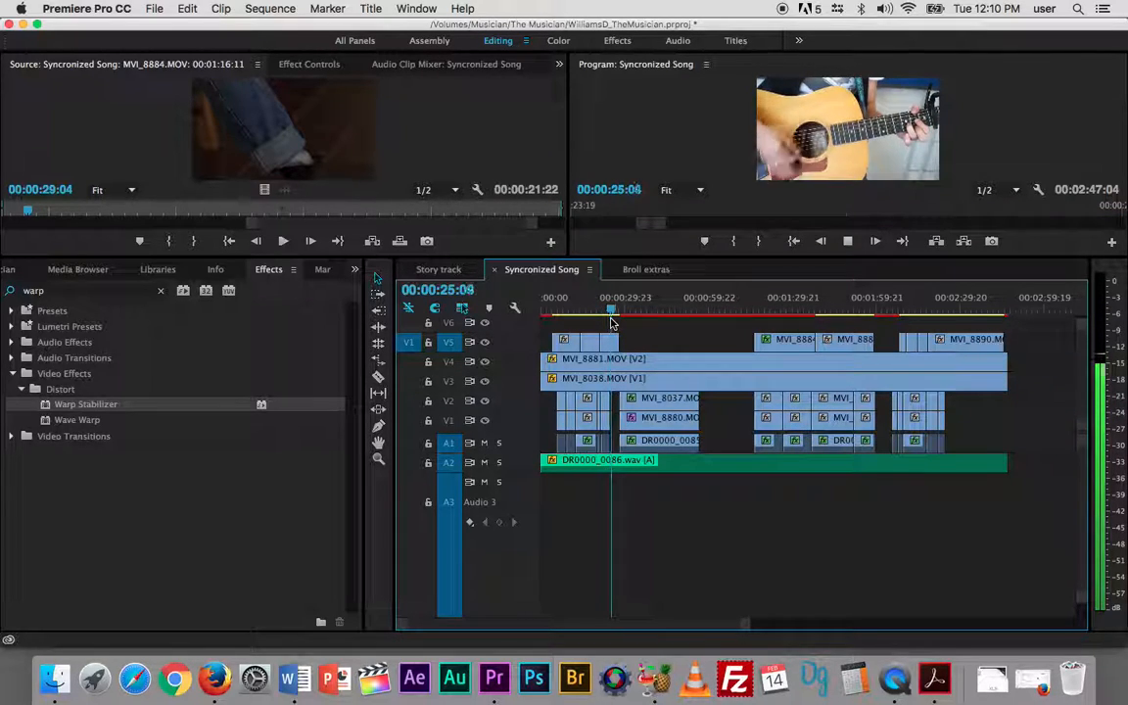
key(space)
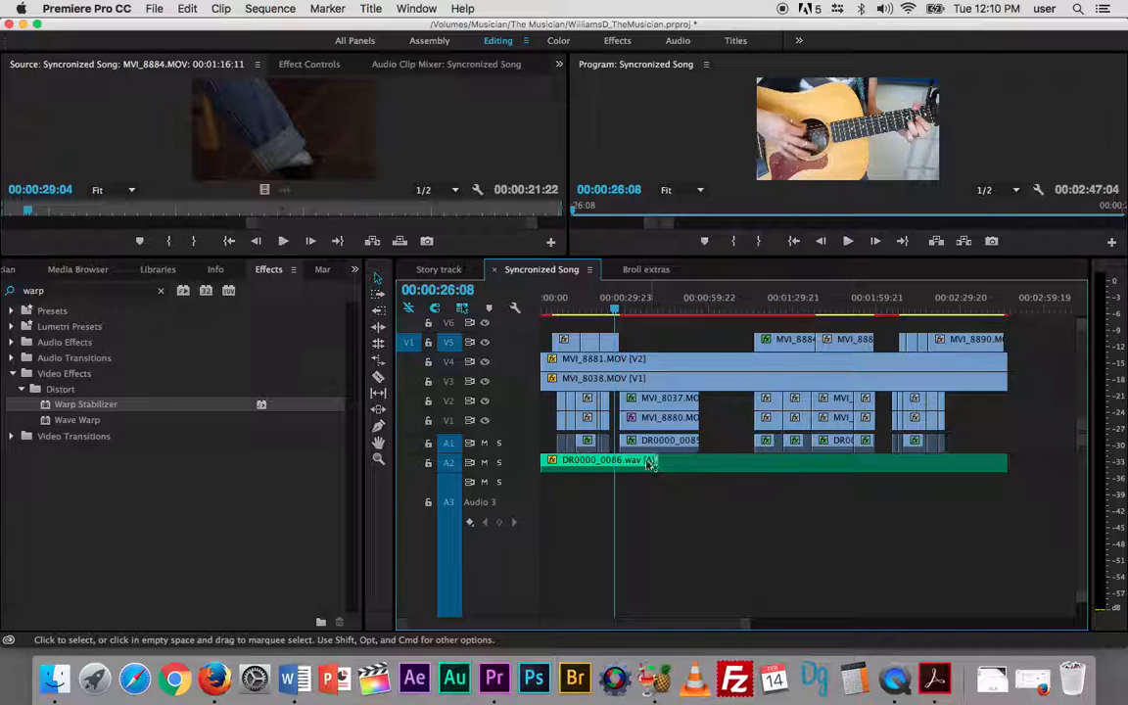
- Scrub through the whole sequence to review the edit and return the playhead to 00:00:00:00
drag(616, 310, 984, 310)
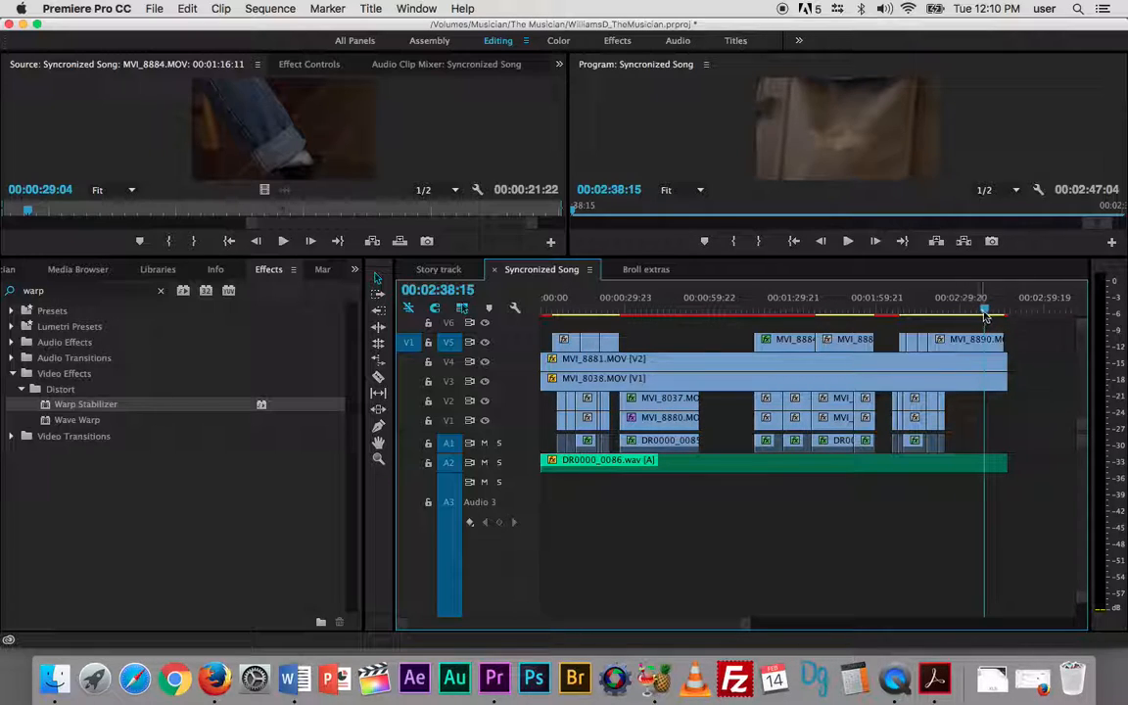
drag(980, 312, 419, 287)
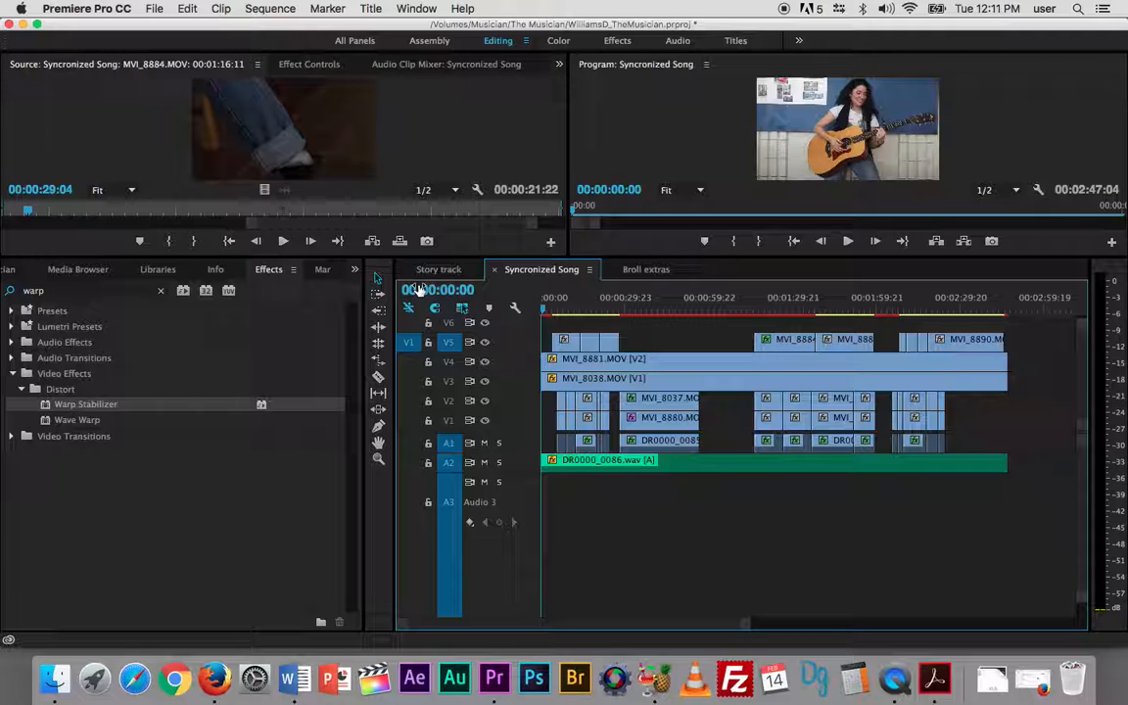
drag(545, 311, 672, 326)
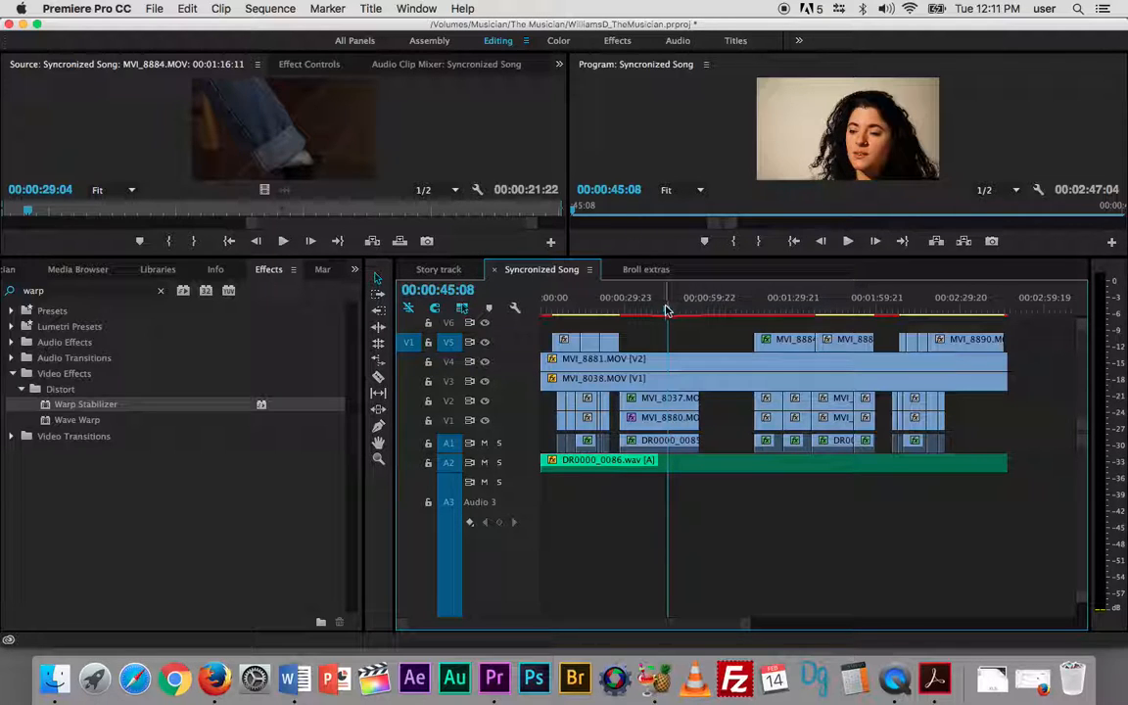
drag(974, 308, 511, 310)
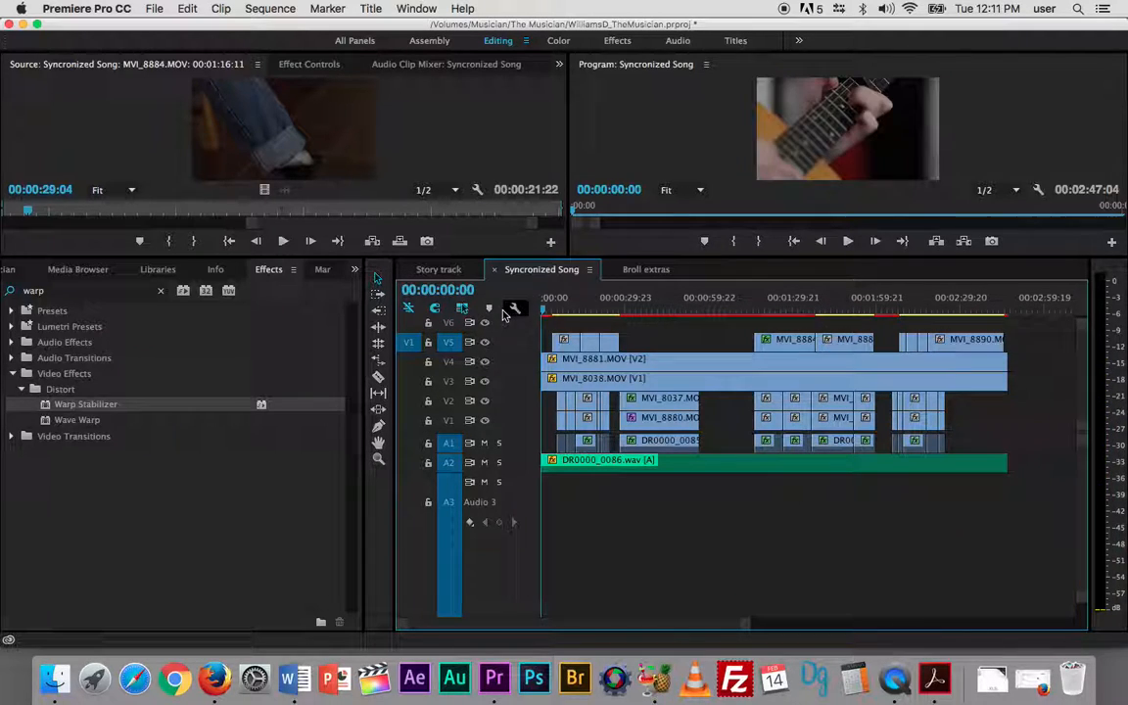
- Create a new default still title named "open title" with the preset 1920 × 1080 video settings
click(368, 9)
mouse_move(385, 51)
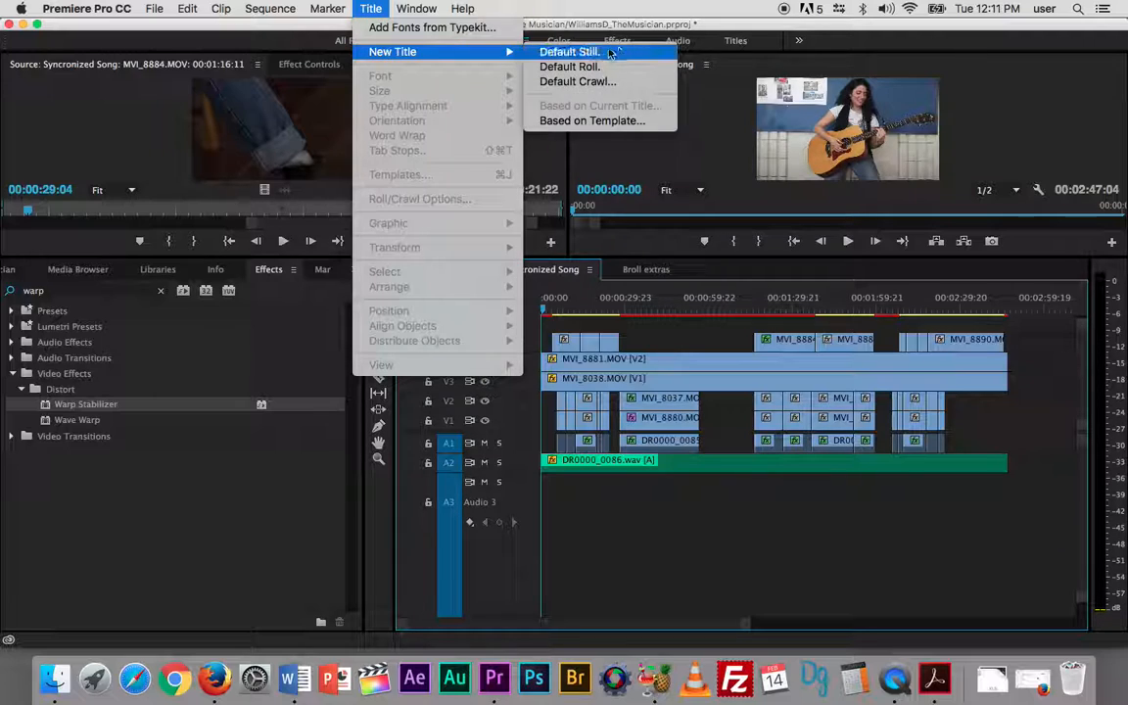
click(614, 48)
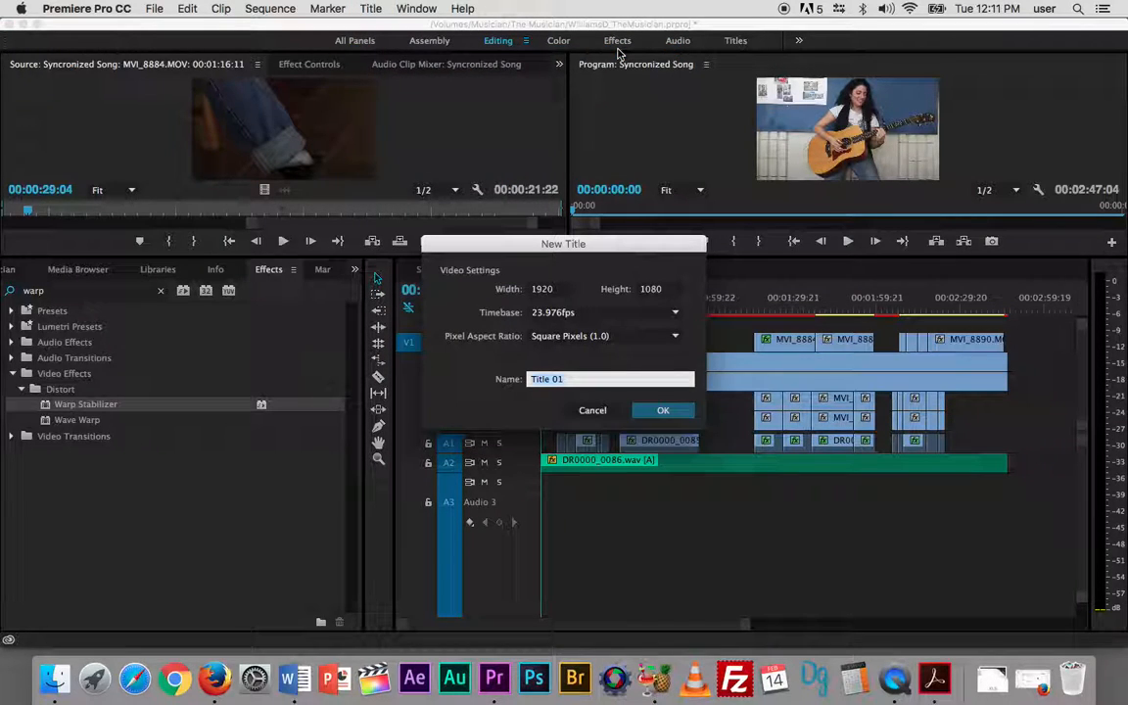
text(A)
text(pen title)
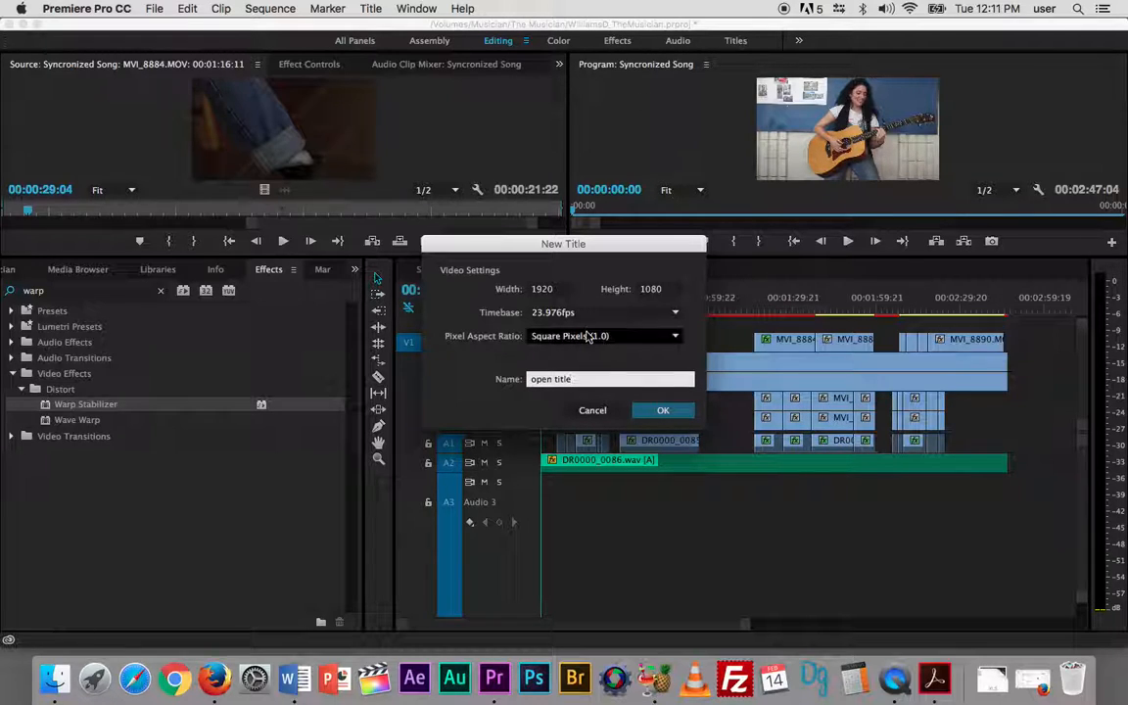
click(666, 411)
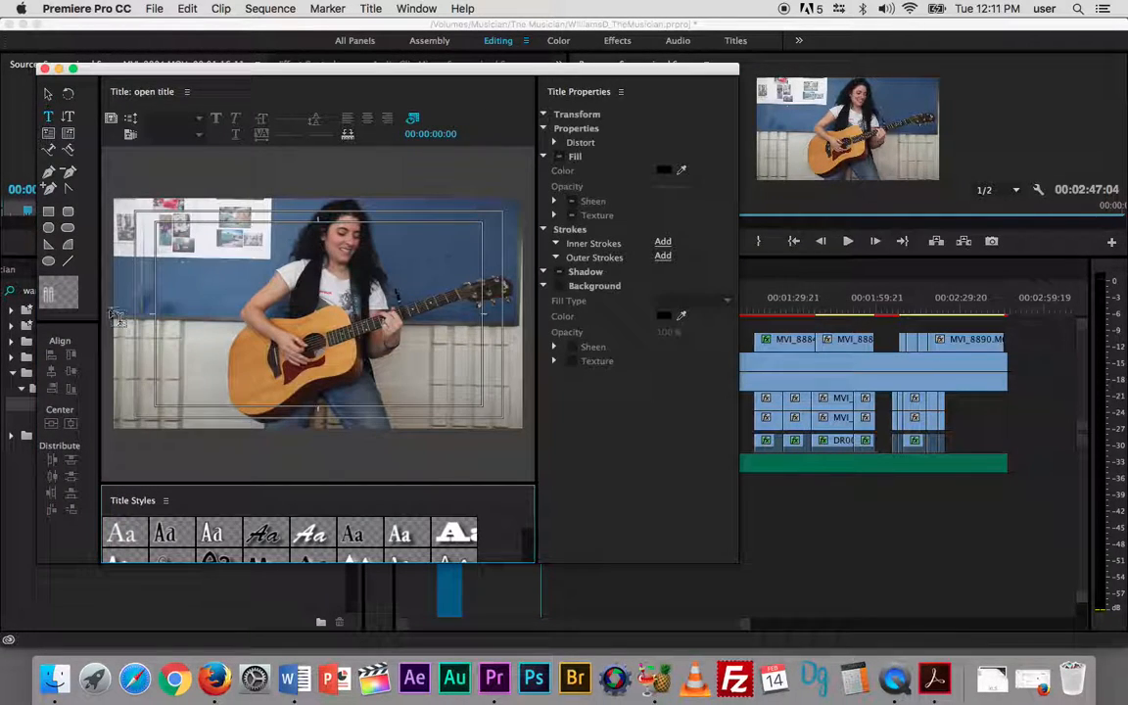
- Move the playhead to 00:00:07:00 so the title editor uses the strumming close-up as its background, keeping the editor window accessible
click(50, 118)
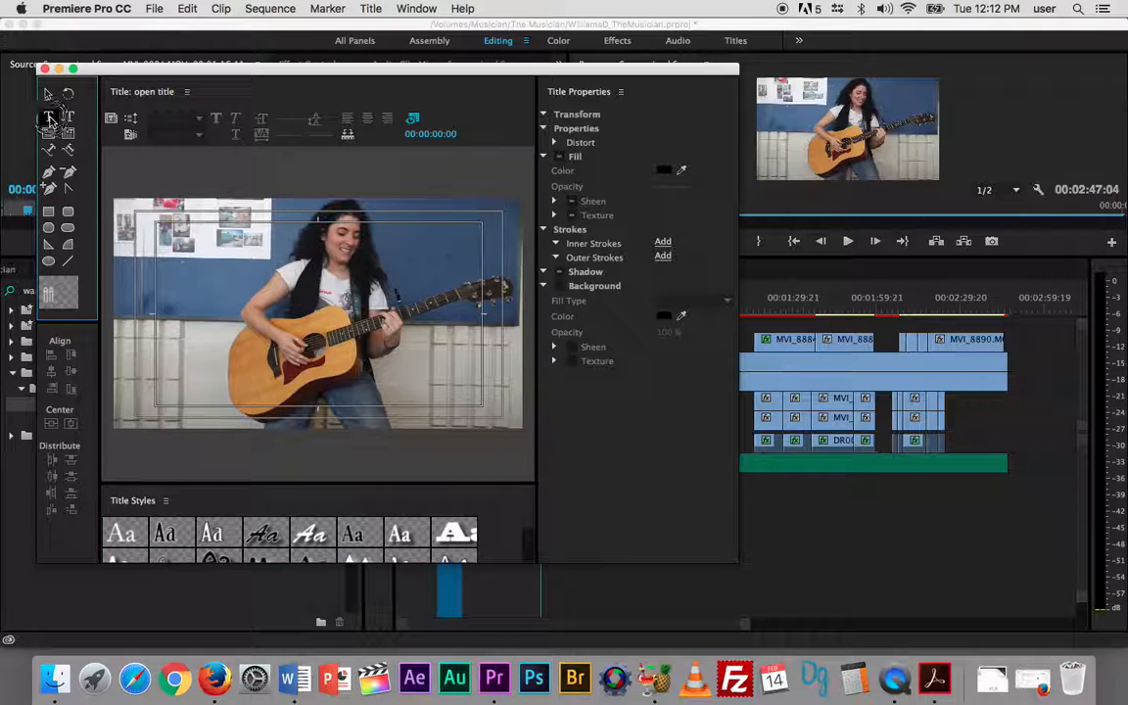
click(260, 307)
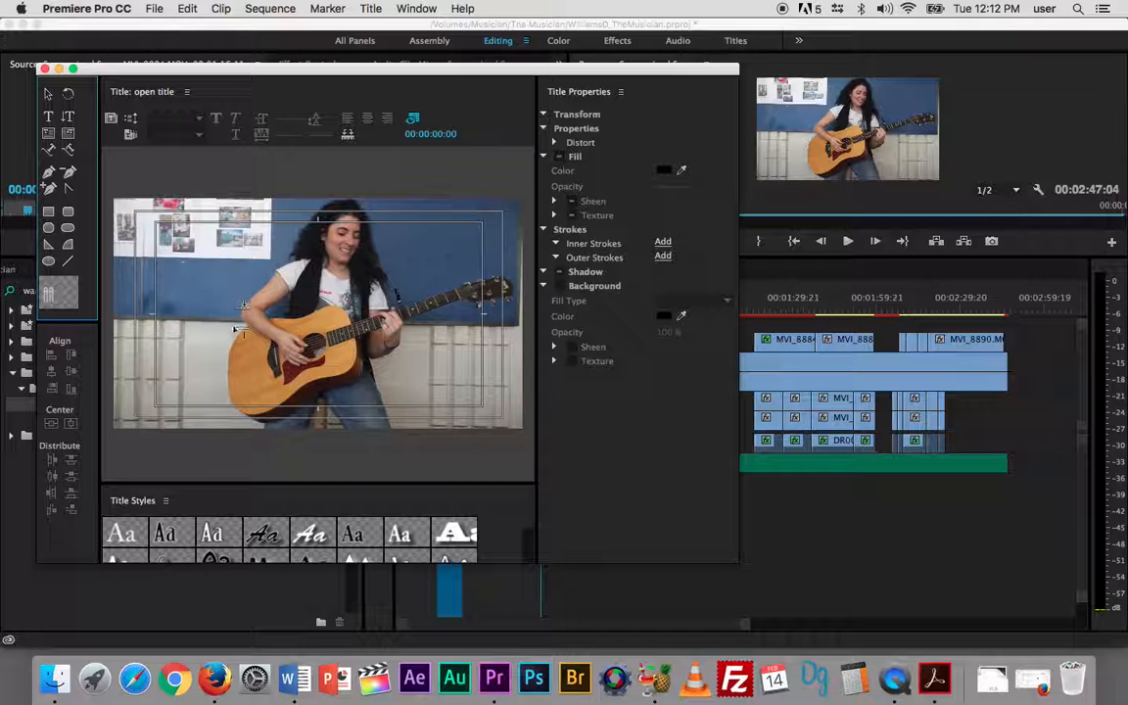
drag(433, 70, 184, 160)
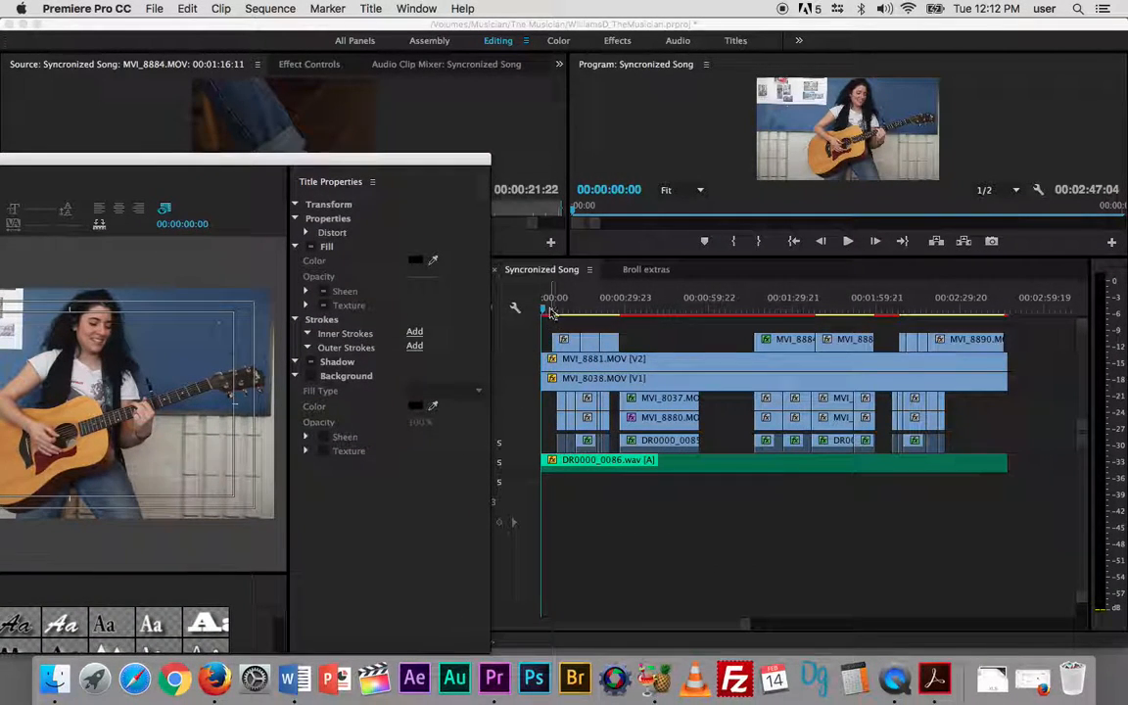
drag(545, 310, 561, 311)
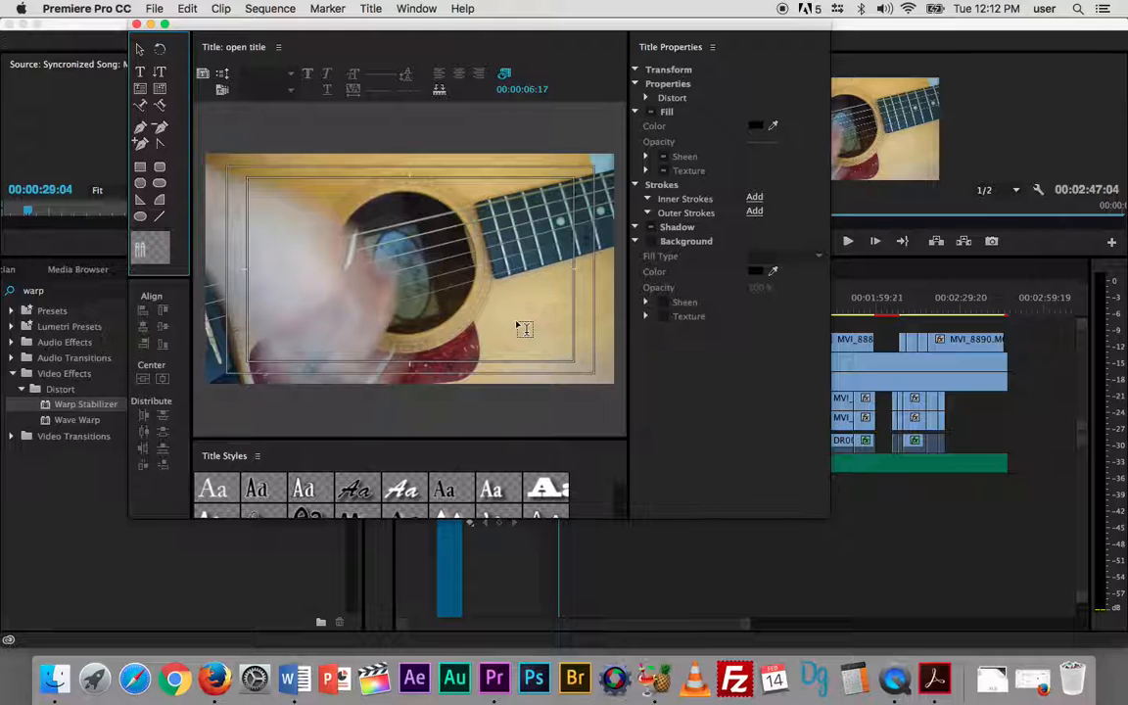
drag(534, 33, 991, 101)
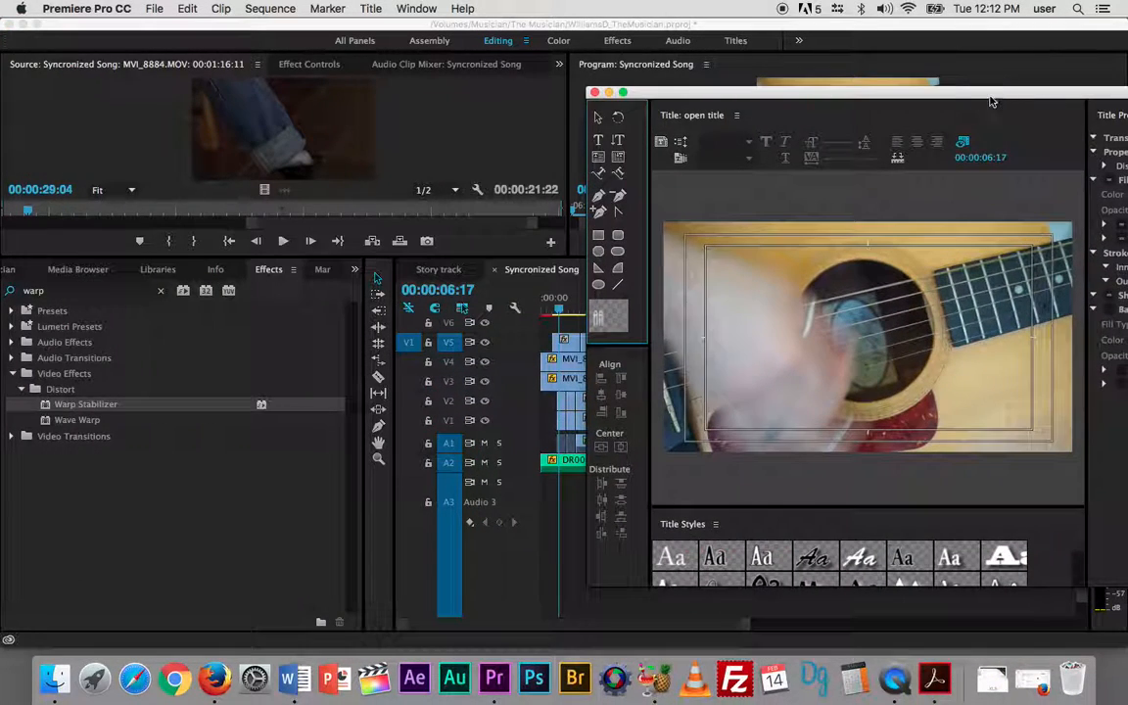
mouse_move(558, 309)
mouse_down()
mouse_move(543, 310)
mouse_move(560, 309)
mouse_up()
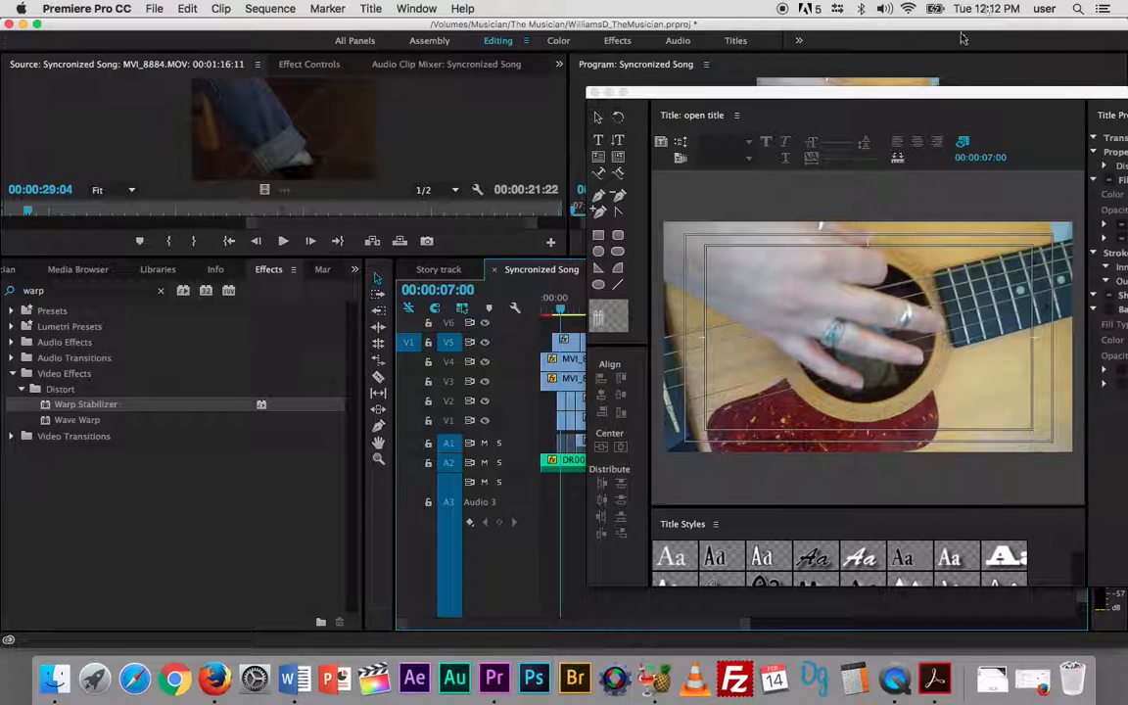
drag(910, 86, 350, 5)
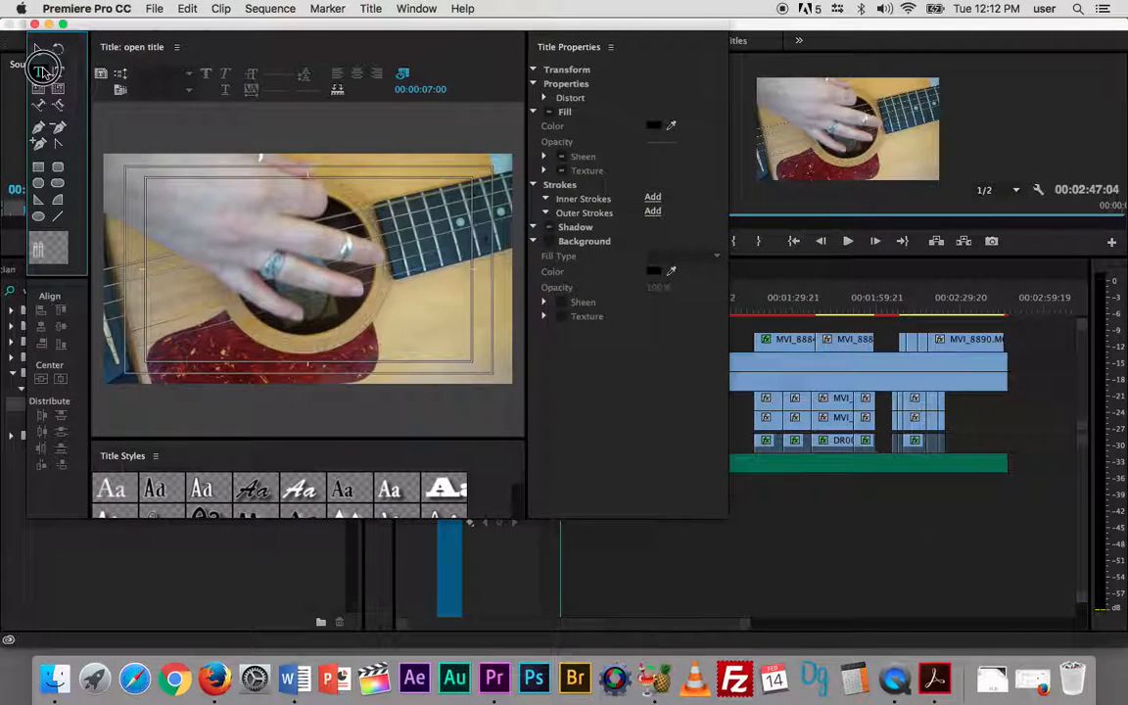
- Add the text "The Musician" in the lower-left part of the title-safe area and set its font to Helvetica Light
click(157, 335)
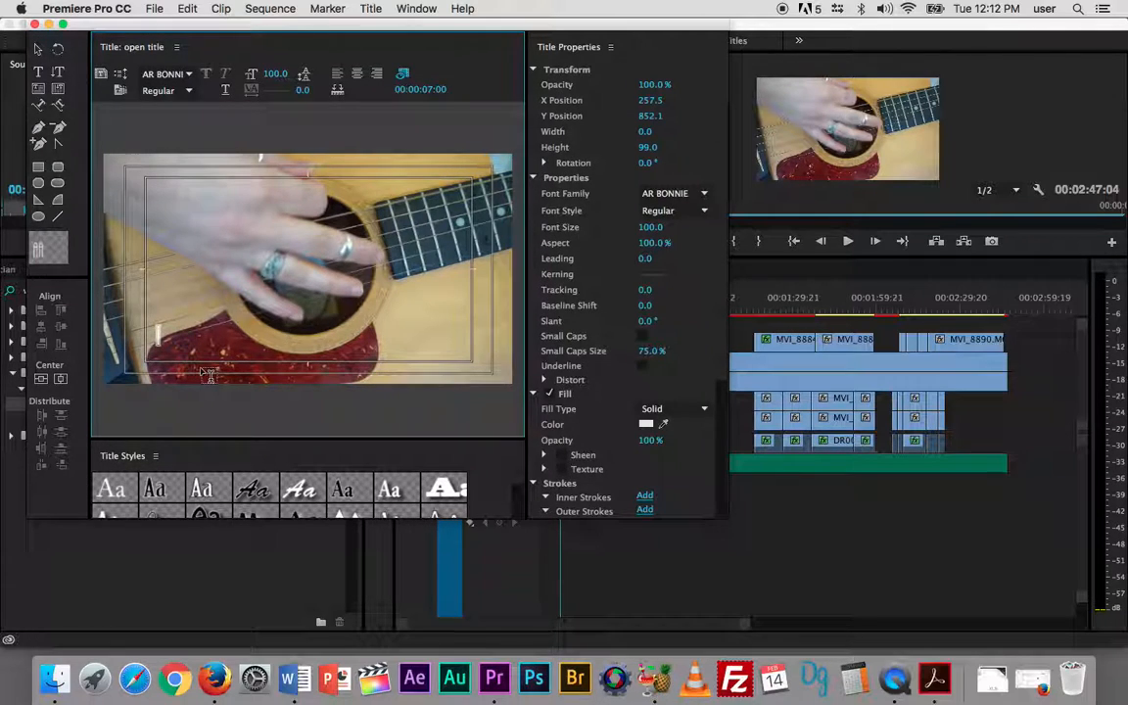
text(BEAU)
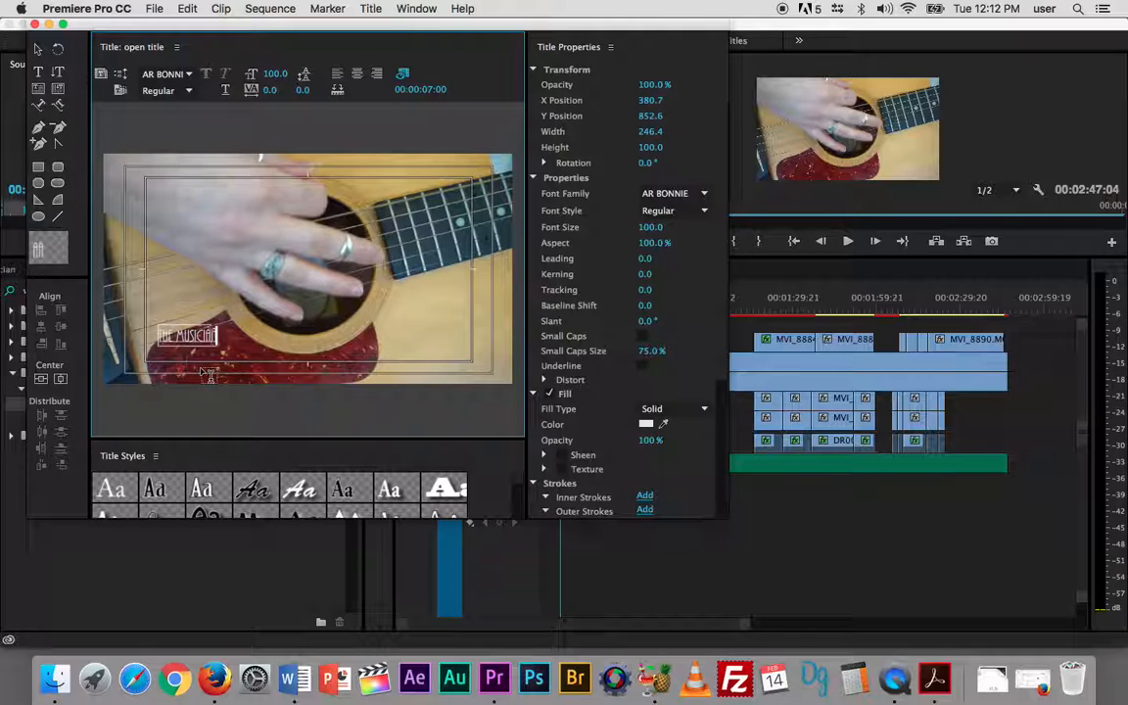
drag(218, 336, 149, 337)
click(174, 73)
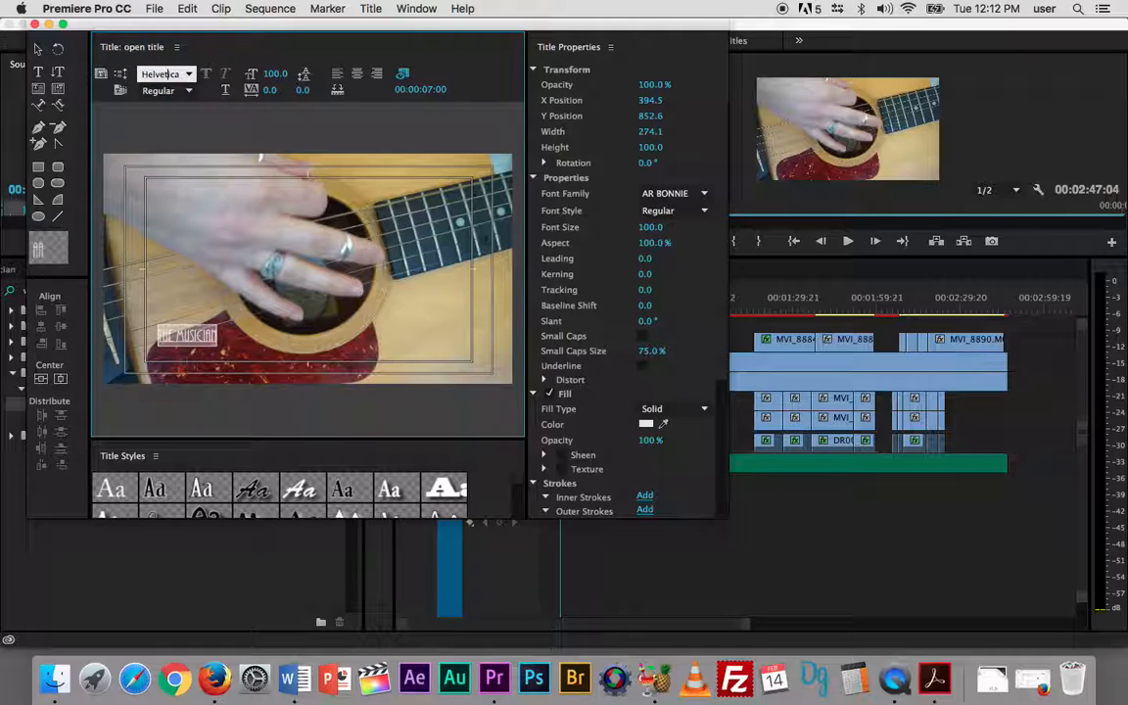
key(Return)
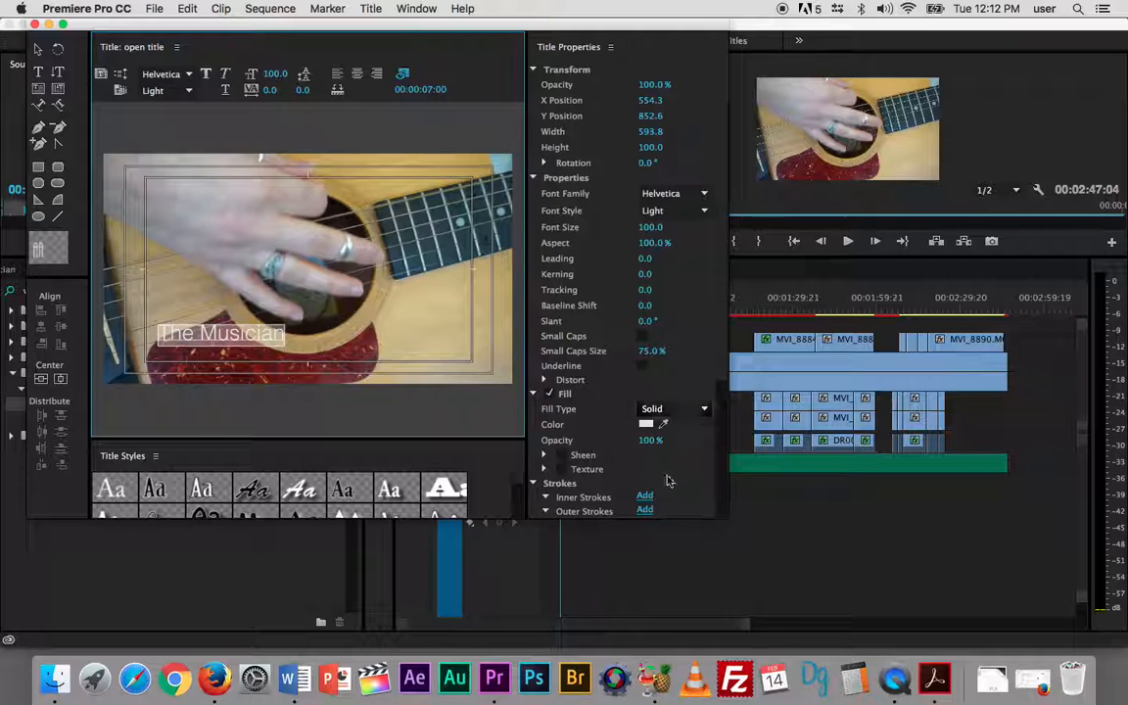
- Try a sampled dark red as the text's fill color and replace it with the near-white FBF8F8
scroll(608, 450, down, 1)
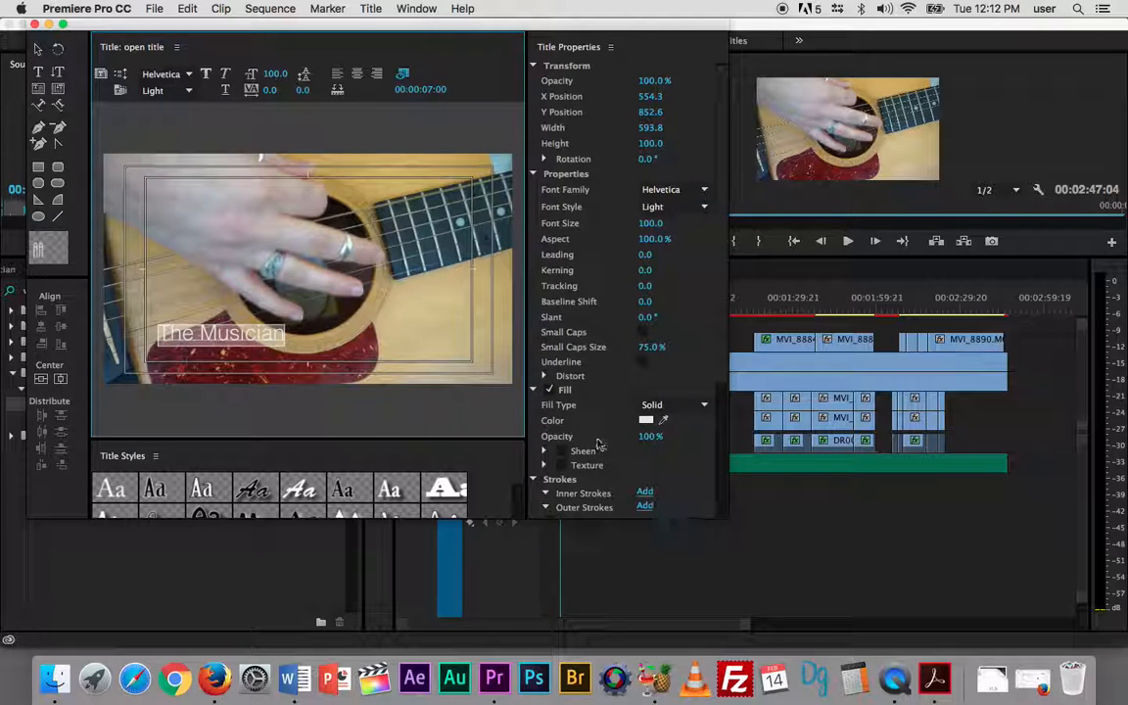
click(665, 421)
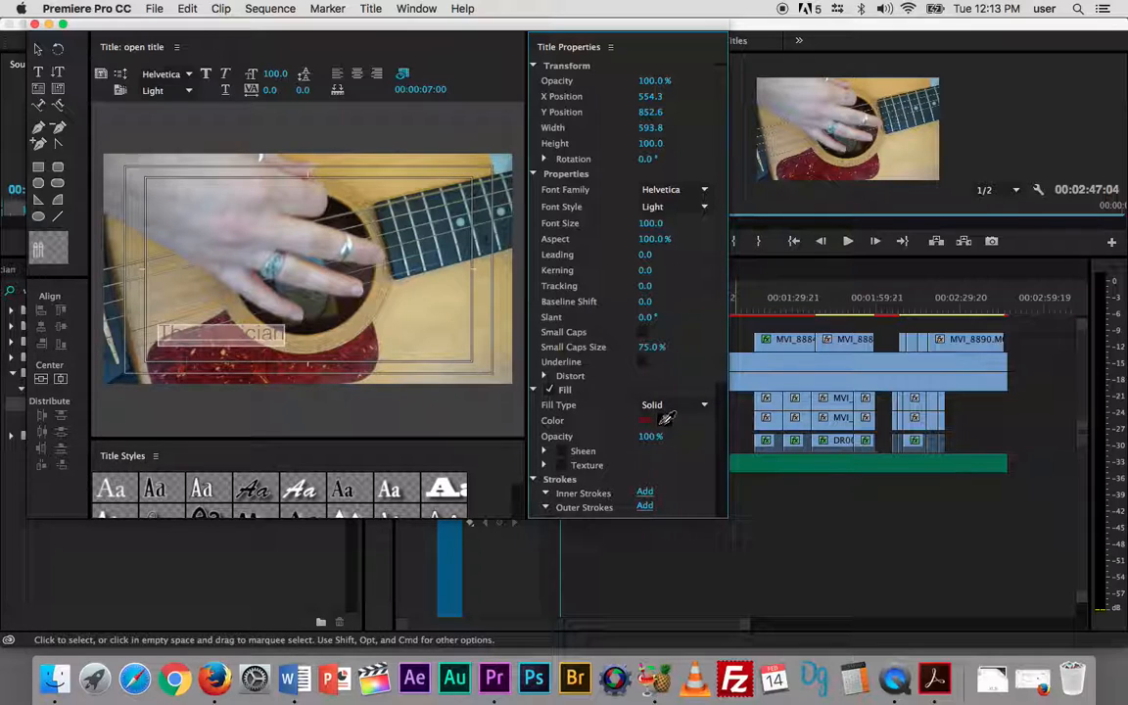
click(645, 421)
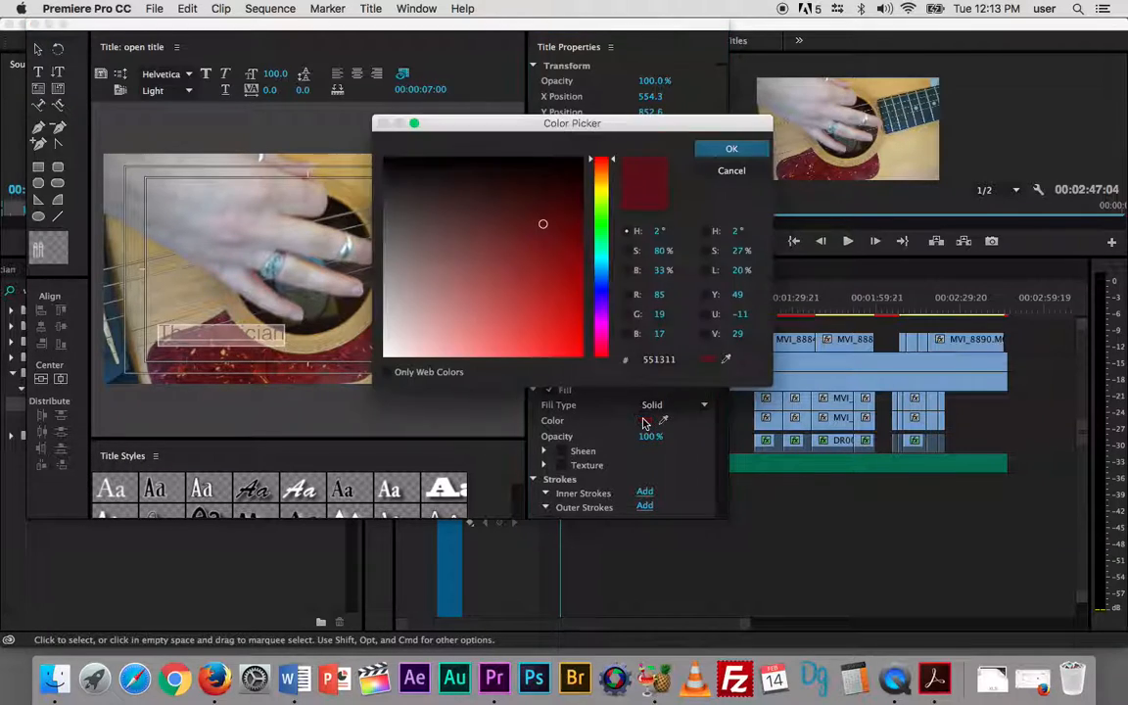
click(386, 354)
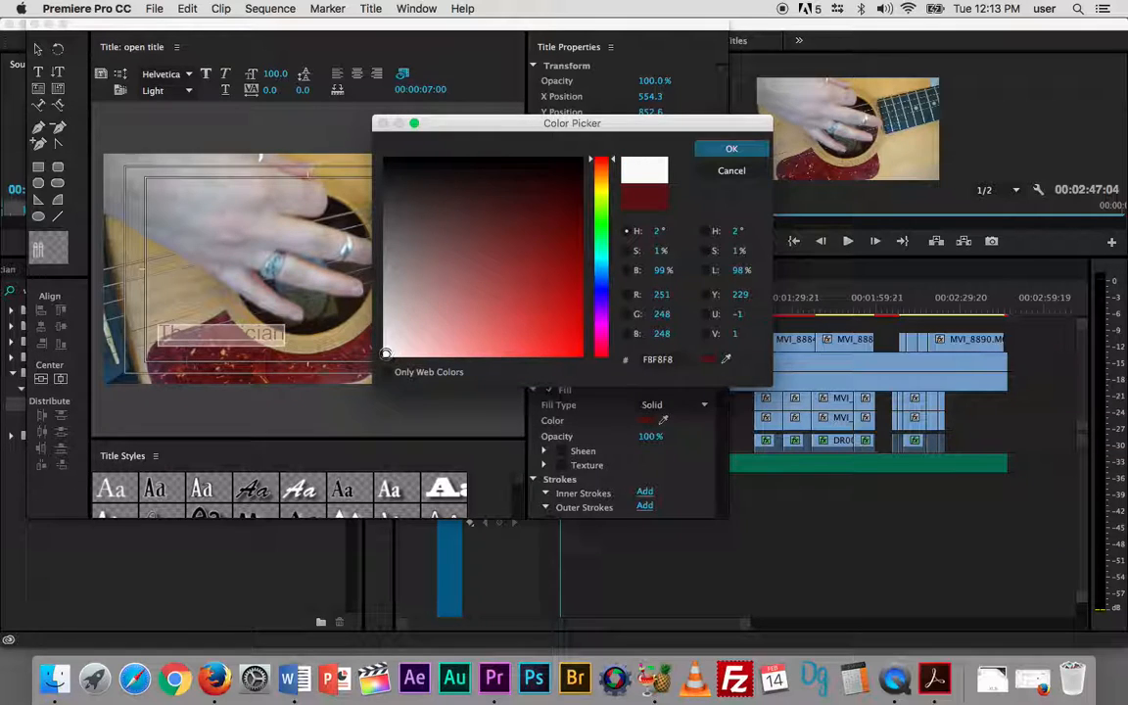
click(729, 147)
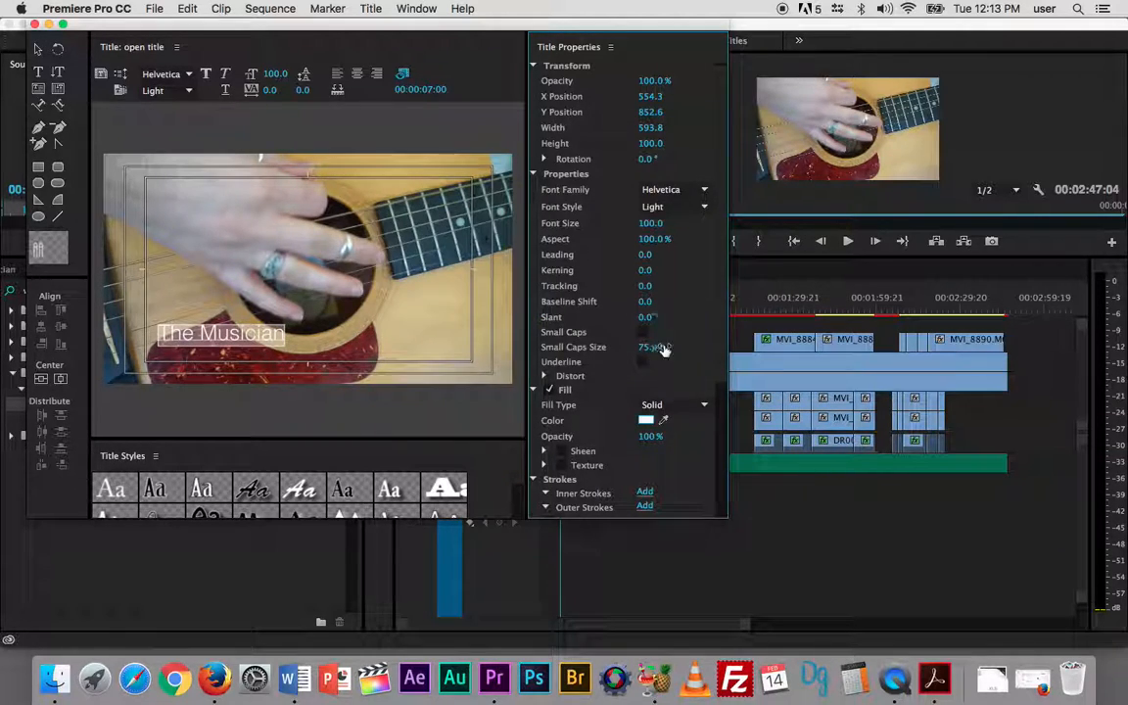
- Set the text's fill type to Ghost and add a black solid Edge inner stroke with size 76
scroll(688, 332, down, 1)
scroll(688, 331, down, 5)
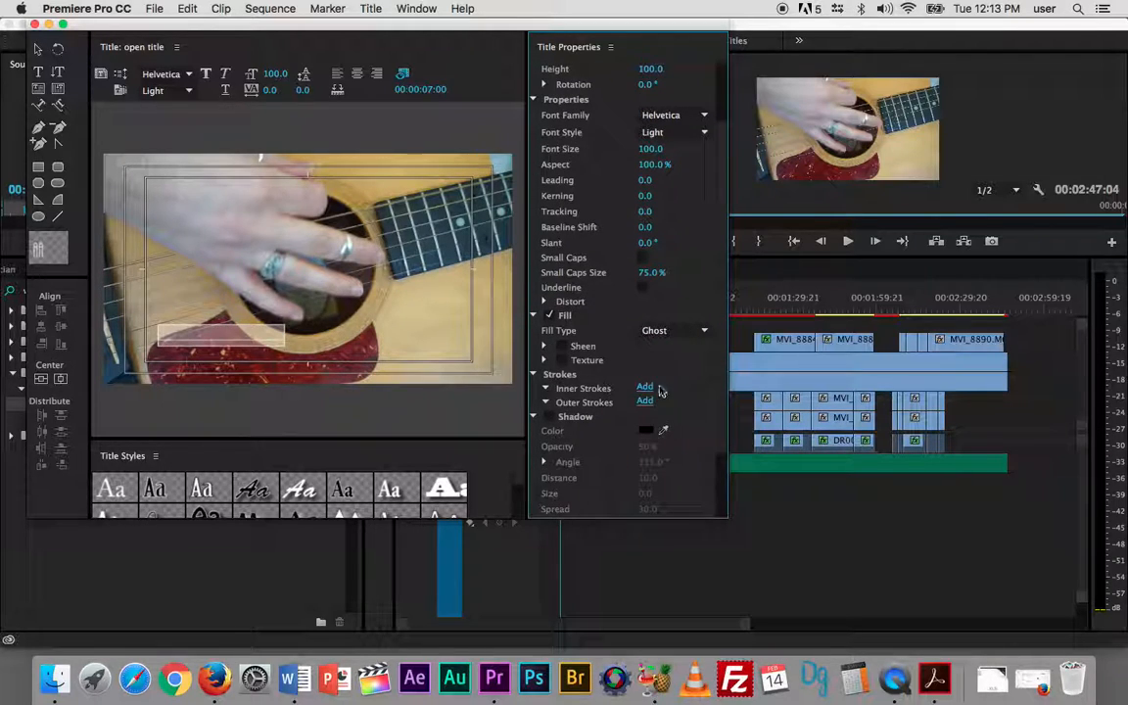
click(646, 388)
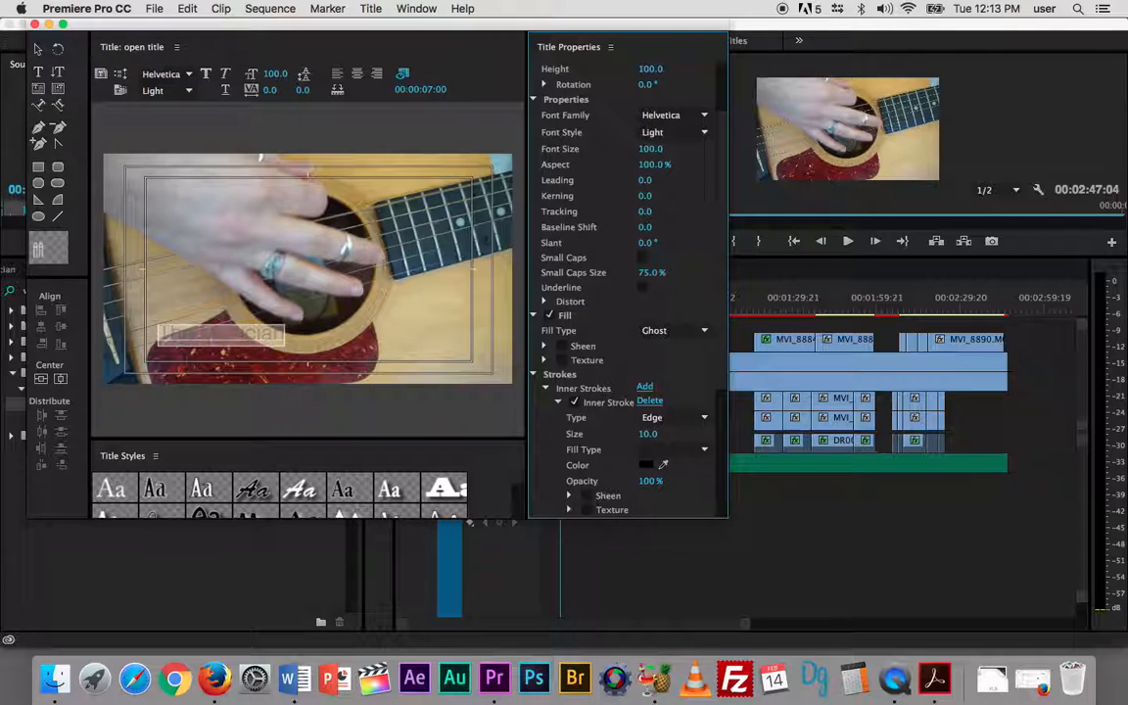
drag(645, 434, 678, 434)
- Move "The Musician" to the lower-right area of the frame and close the title editor
click(220, 333)
drag(222, 333, 443, 334)
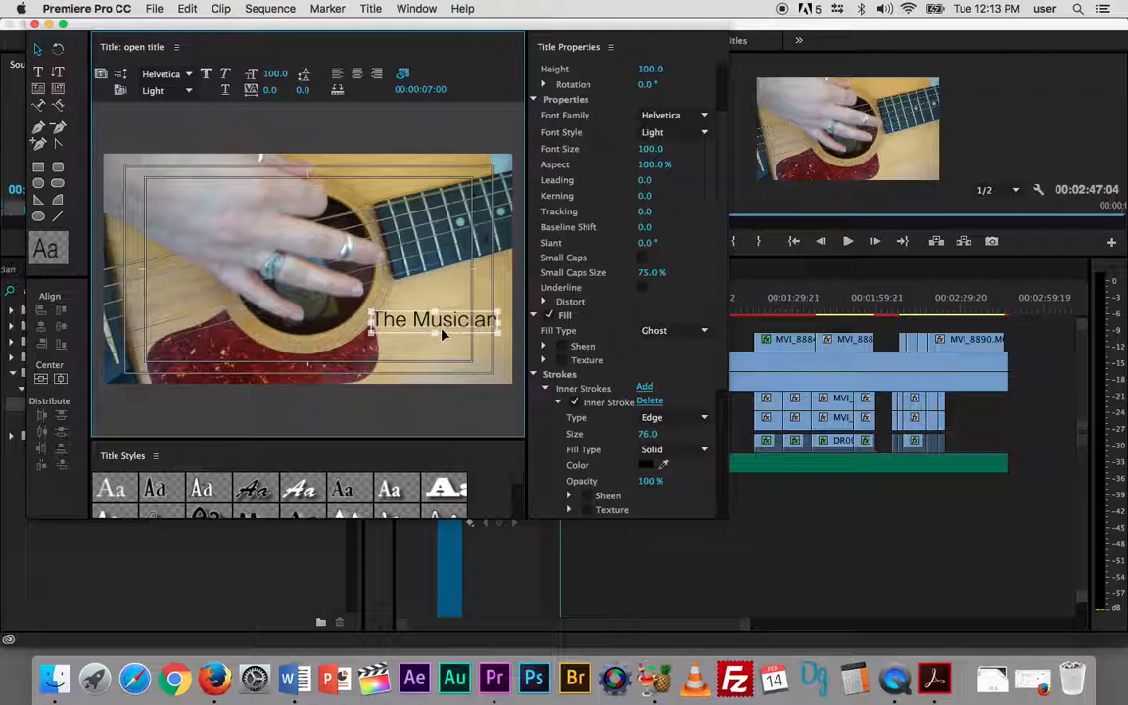
click(34, 23)
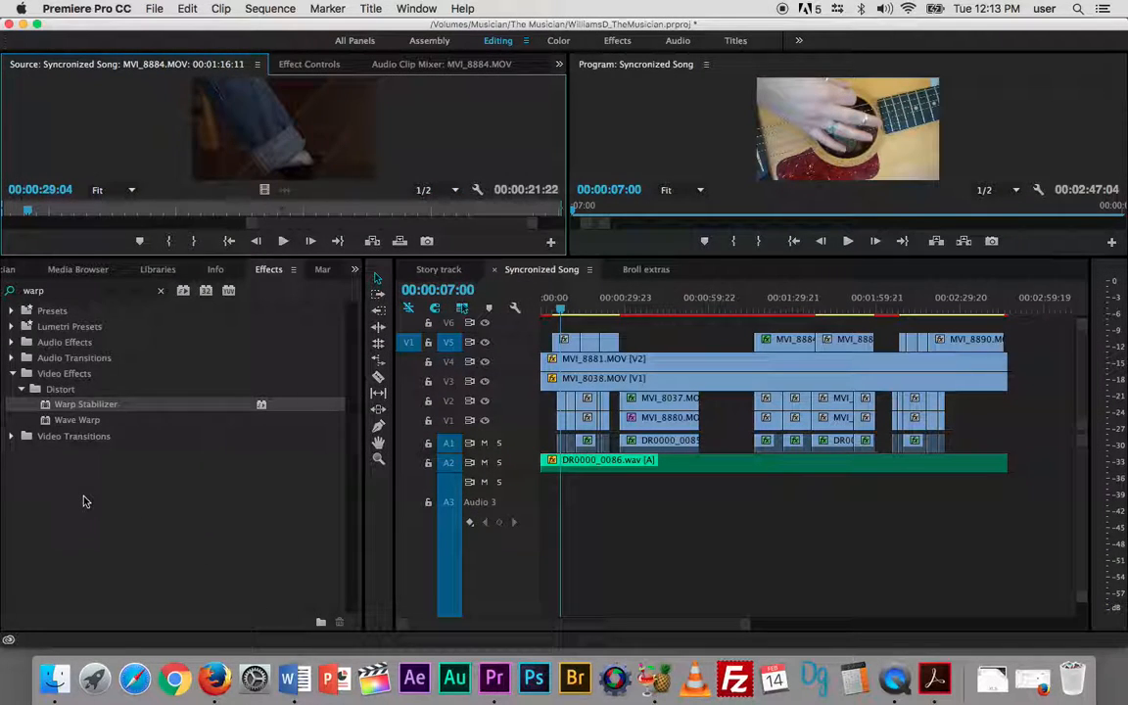
- Place the "open title" item from the project on track V6 at 00:00:07:00 in the Syncronized Song sequence
click(354, 270)
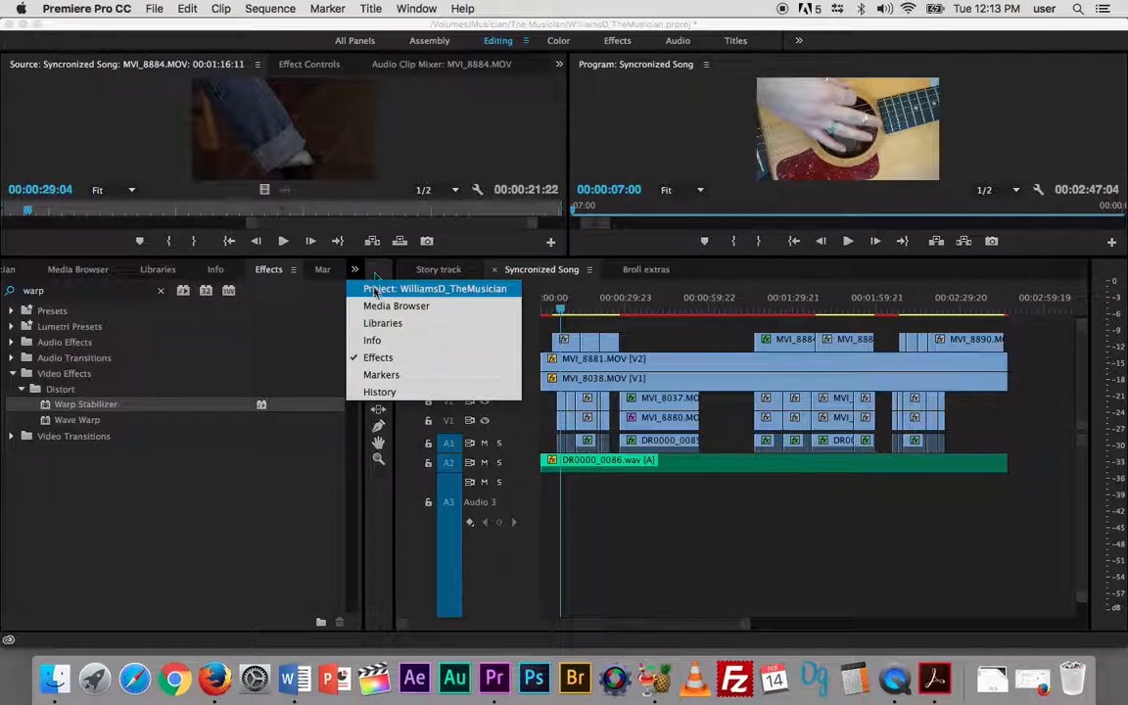
click(378, 289)
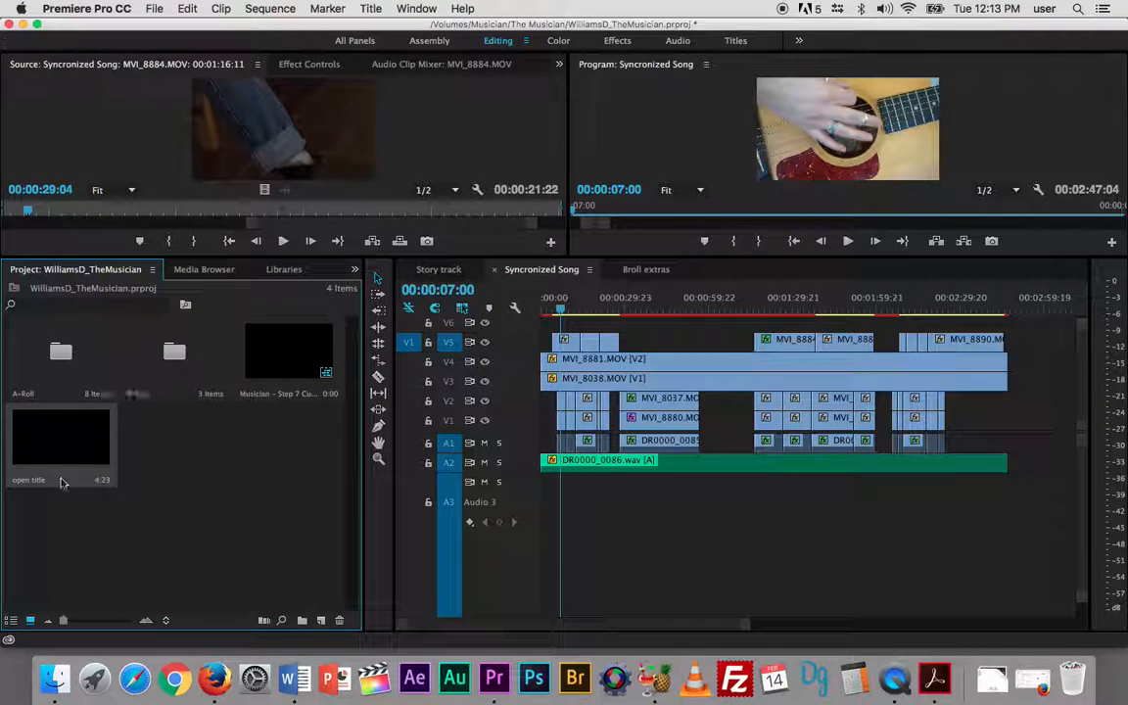
drag(40, 421, 554, 313)
- Play the opening section with the title overlay in the enlarged program monitor, and restore the normal layout
click(557, 310)
key(grave)
key(space)
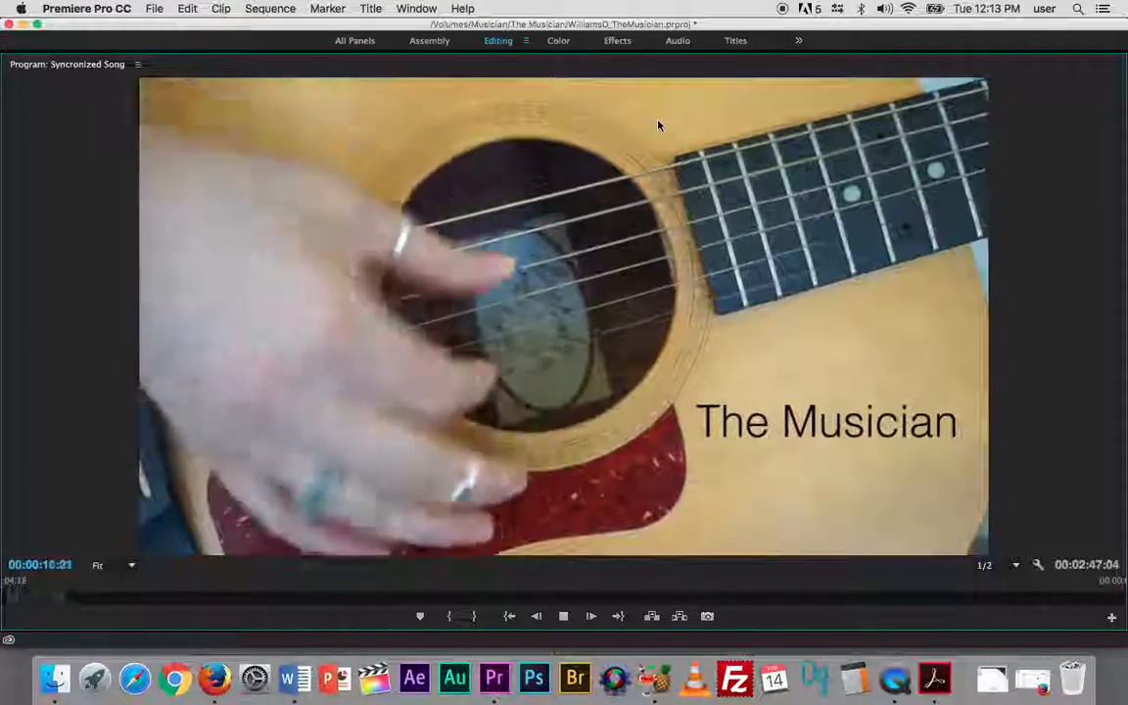
key(space)
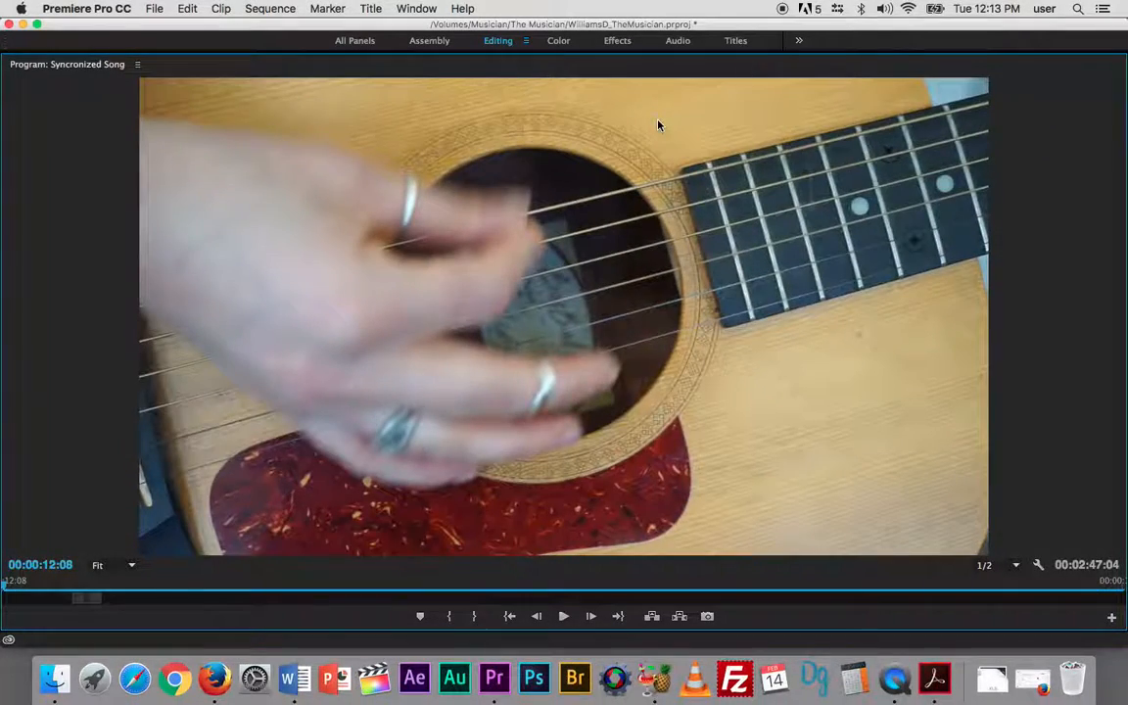
key(grave)
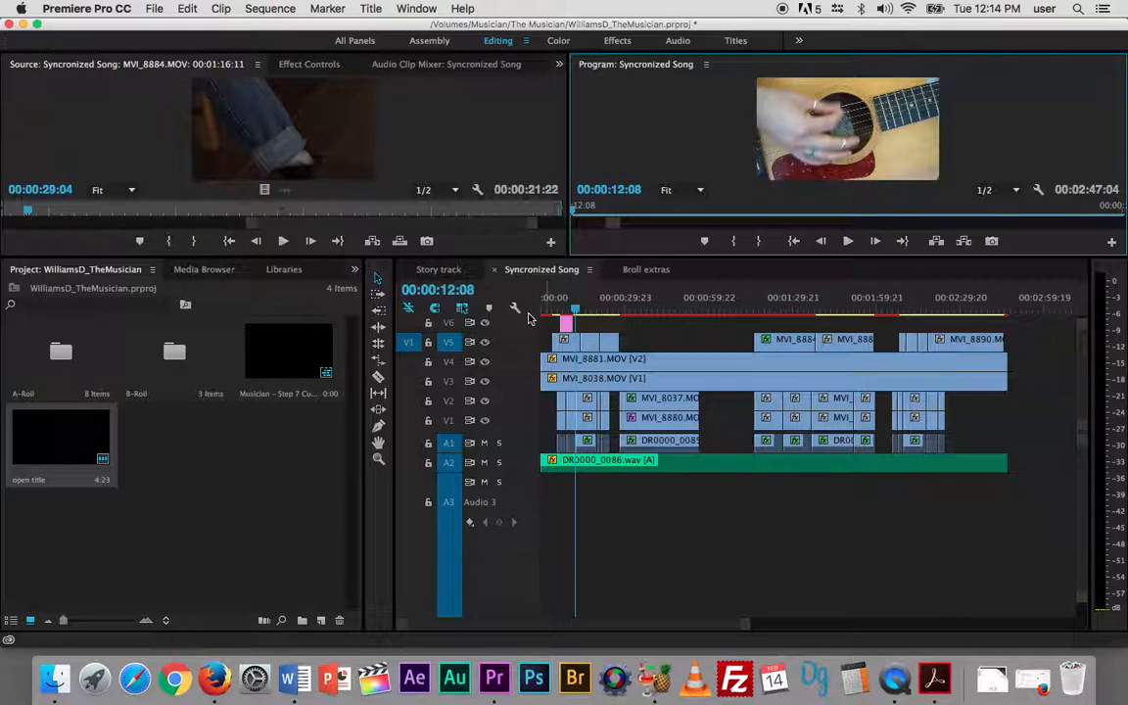
- Expand the height of the Video 6 track to show the title clip's opacity line
click(528, 271)
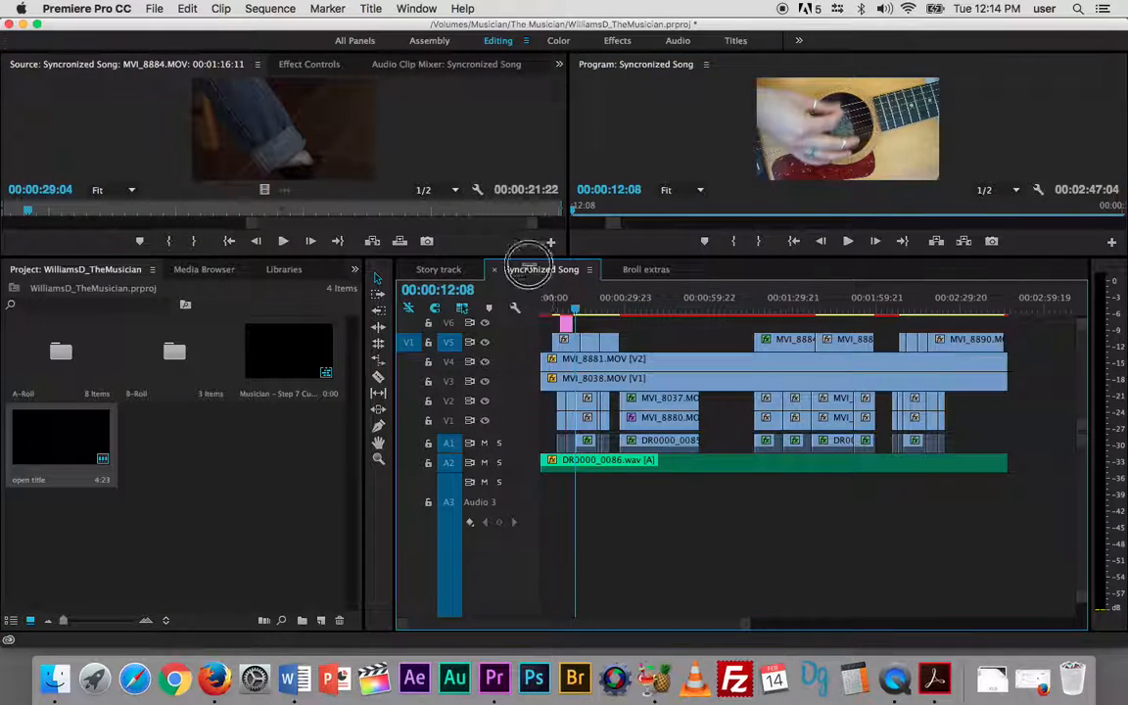
drag(522, 334, 522, 366)
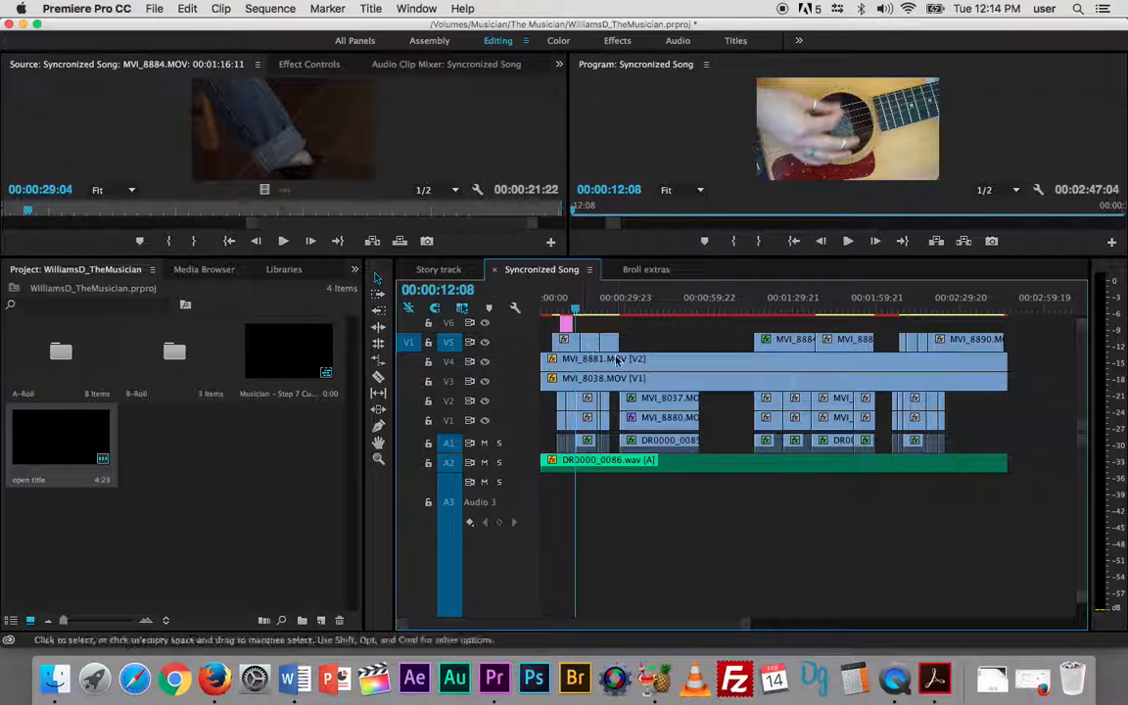
scroll(519, 343, up, 2)
drag(516, 354, 515, 324)
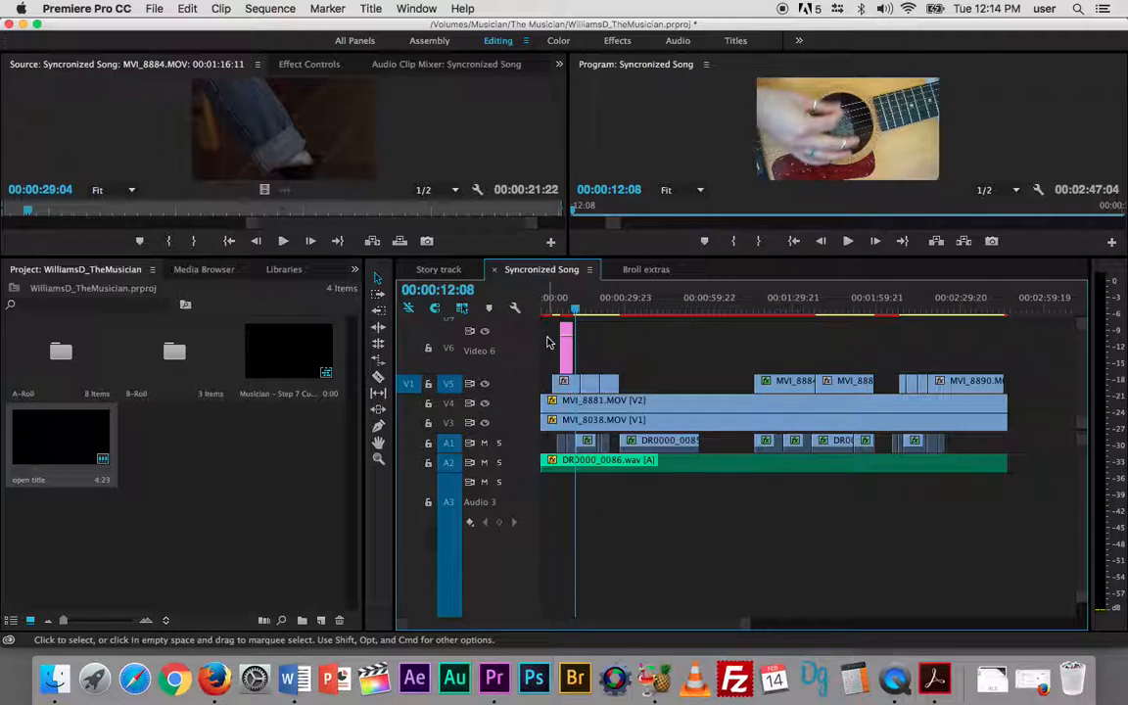
- Add Pen tool opacity keyframes at the start of the "open title" clip for a short fade-in from 0 to 100
key(=)
key(=)
key(=)
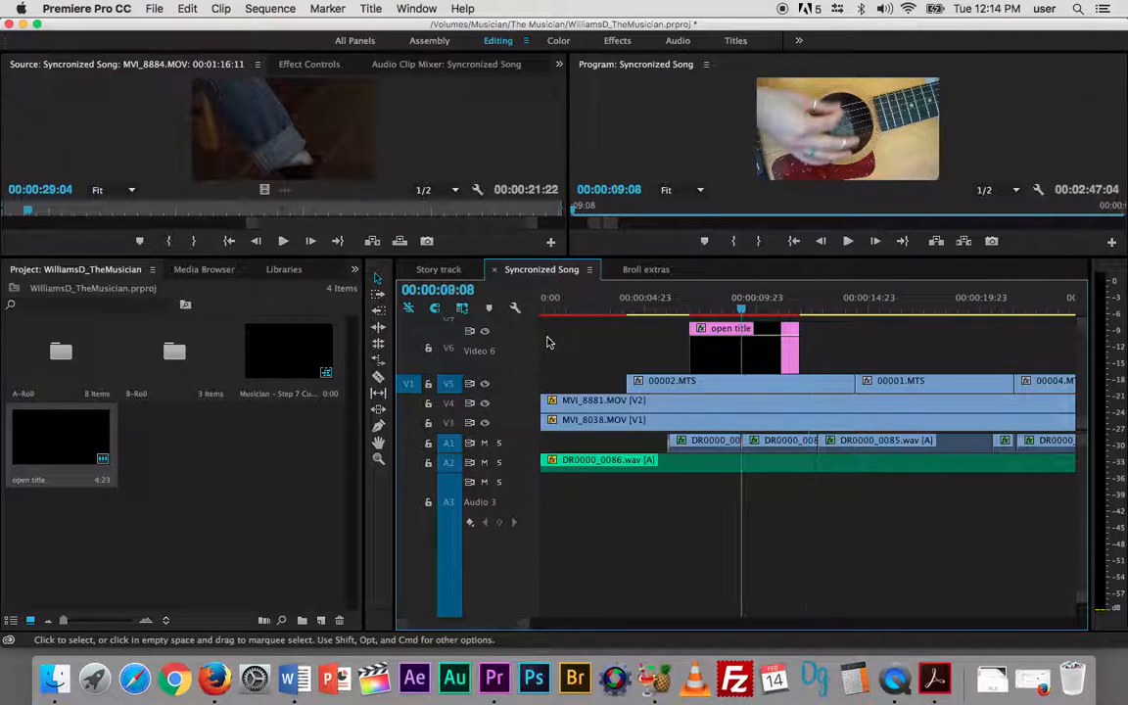
key(Up)
key(Up)
key(p)
key(=)
key(=)
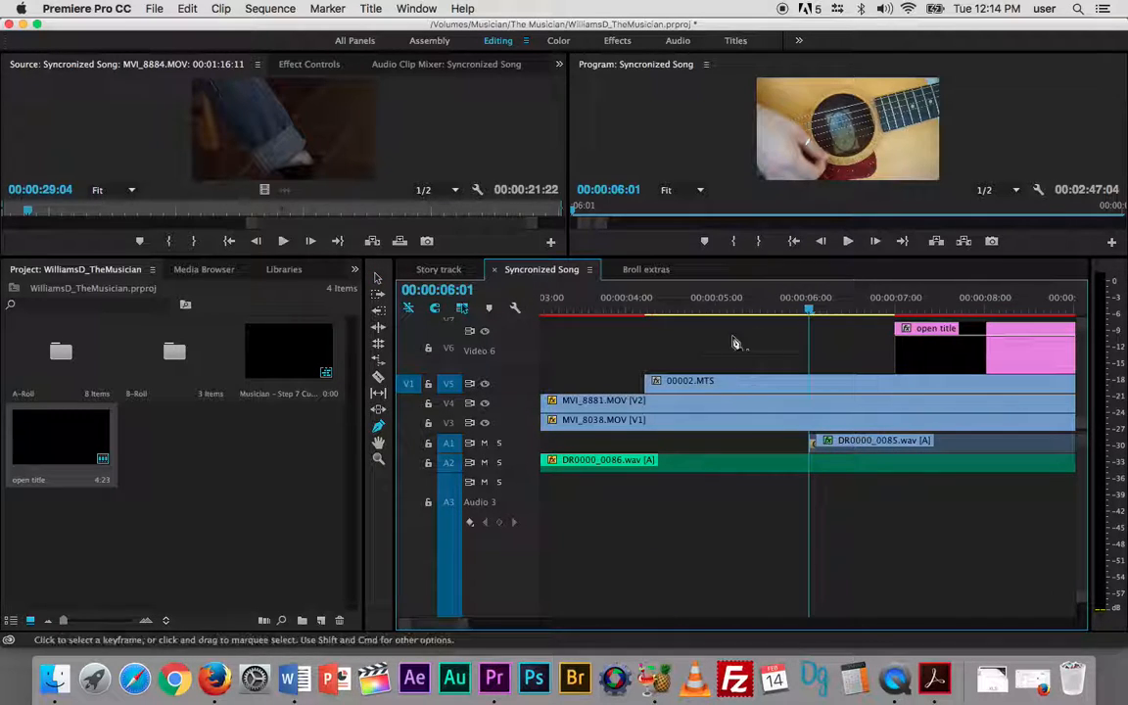
click(913, 343)
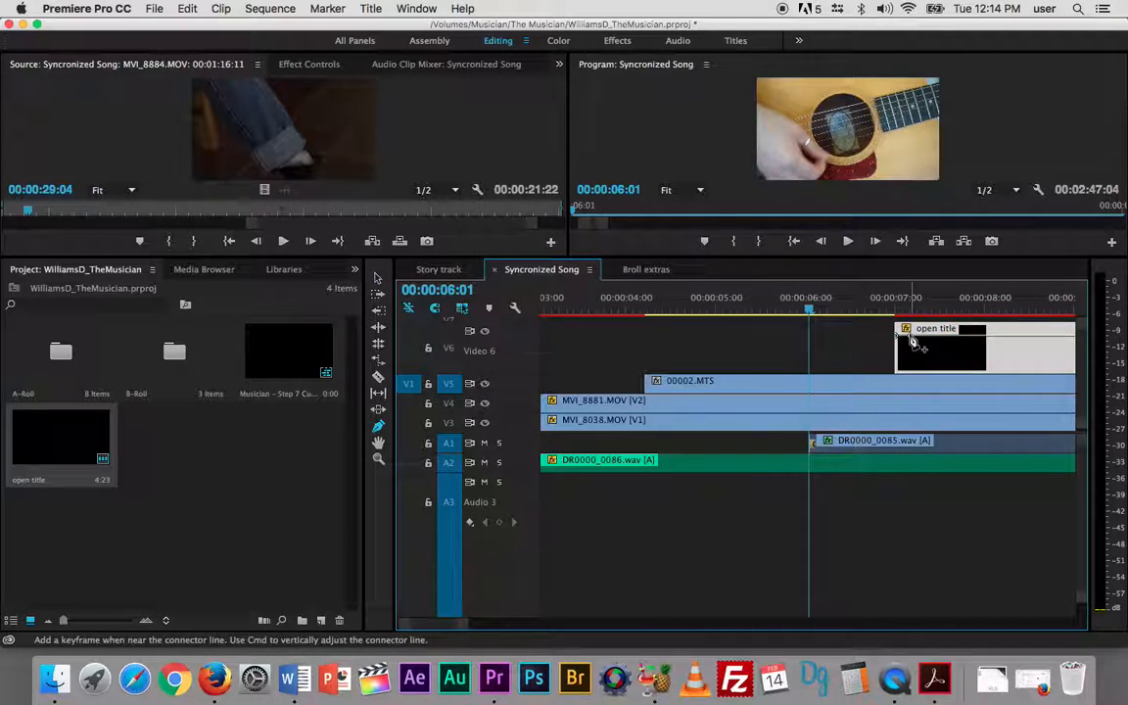
drag(901, 338, 900, 380)
- Add two opacity keyframes near the end of the "open title" clip to fade it out to 0 from about 00:00:10:19
key(space)
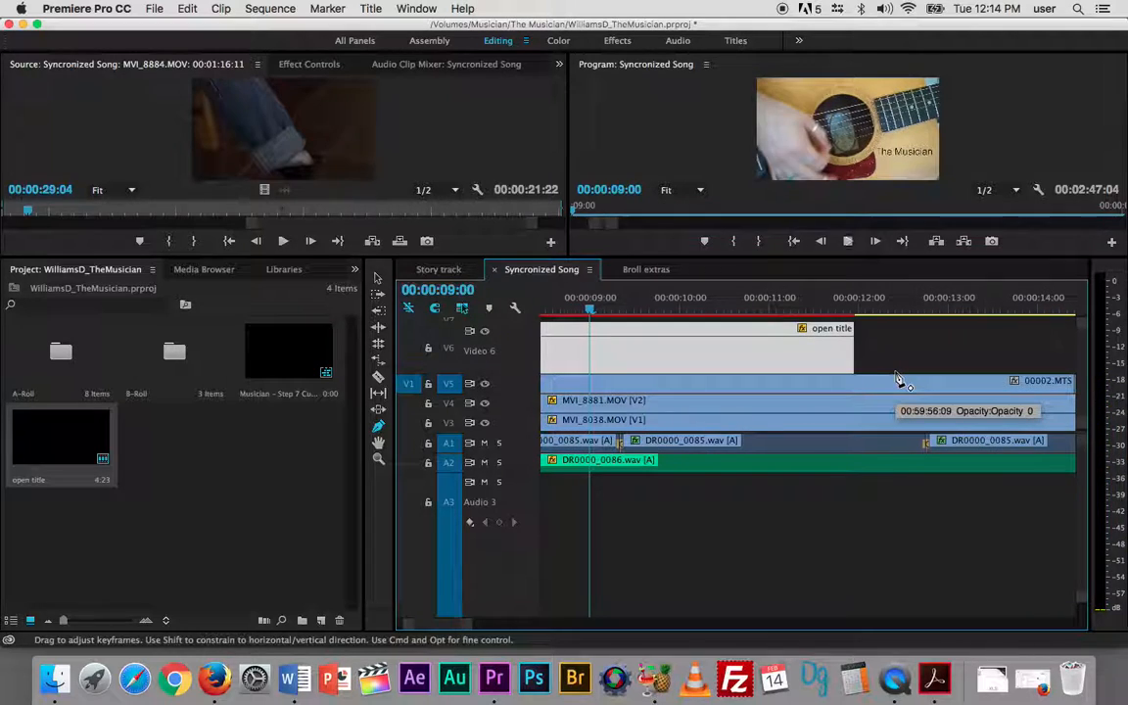
key(space)
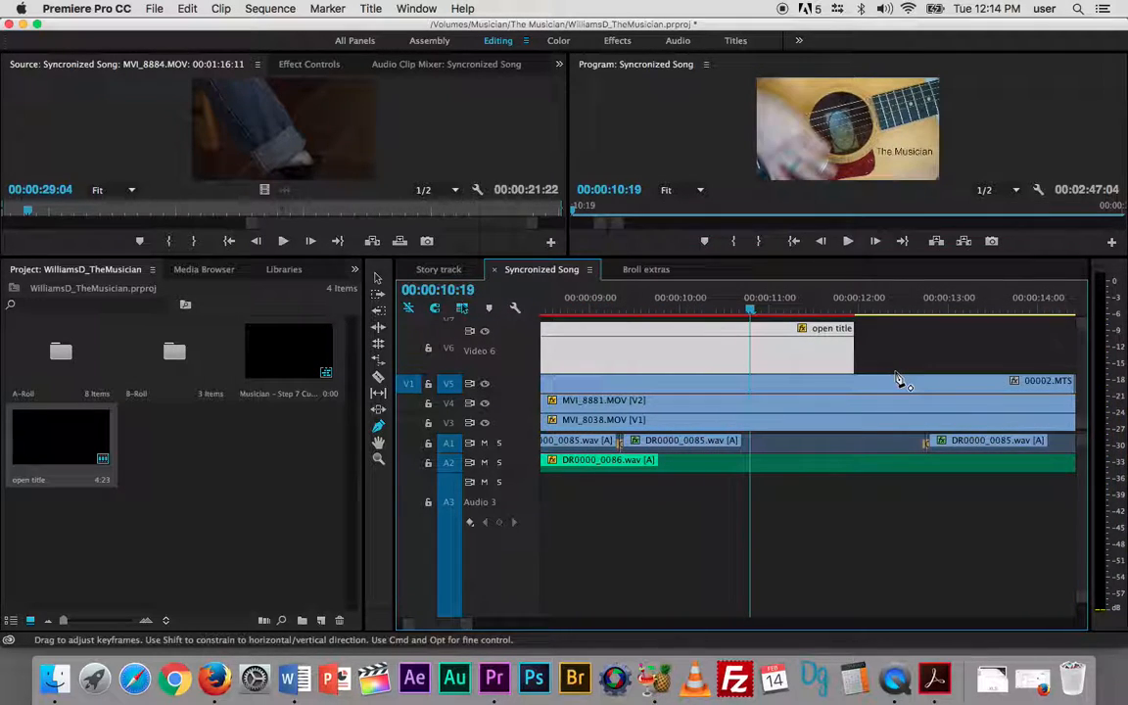
click(751, 336)
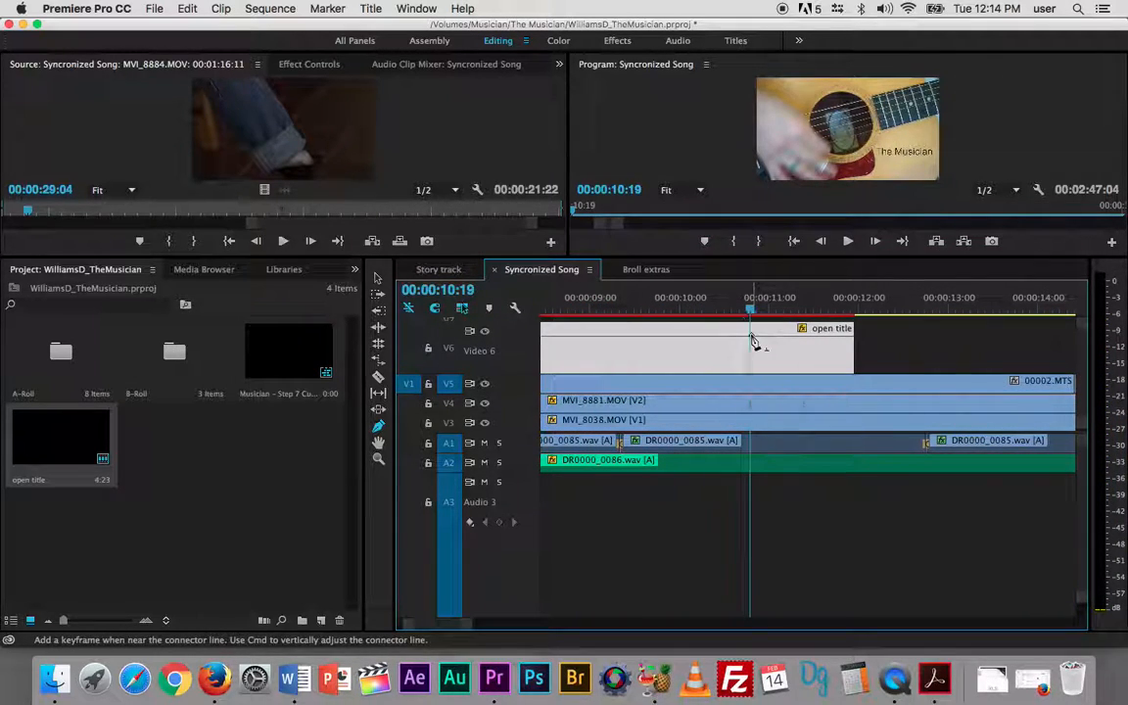
drag(821, 336, 800, 397)
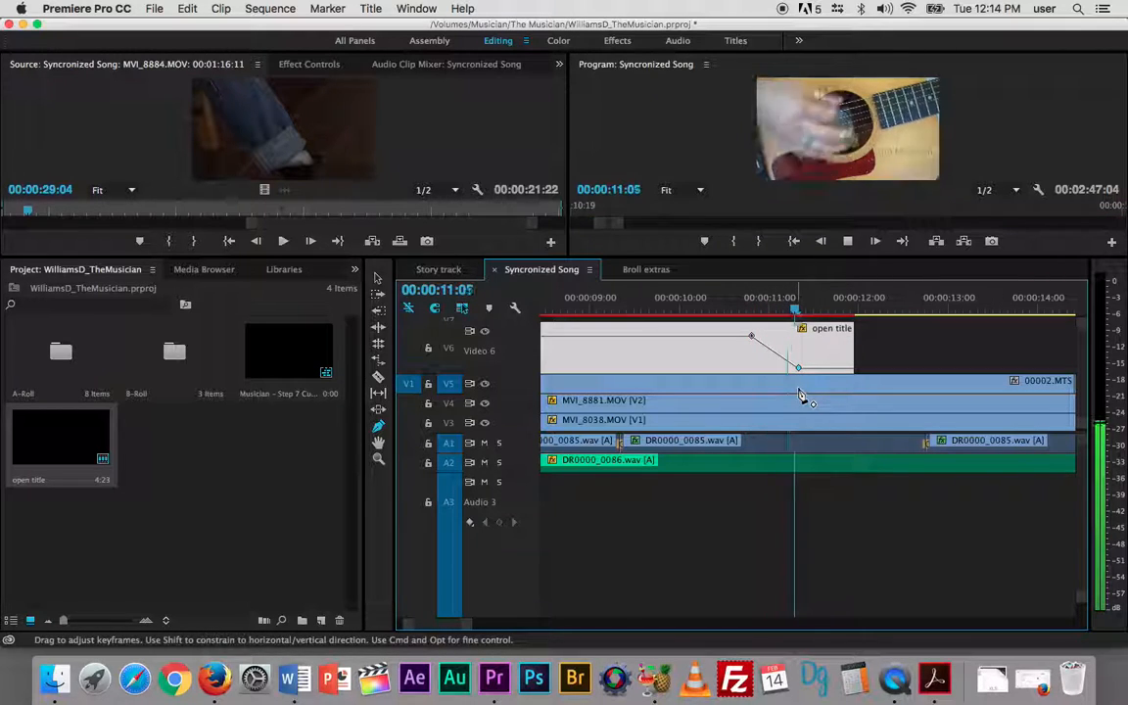
key(space)
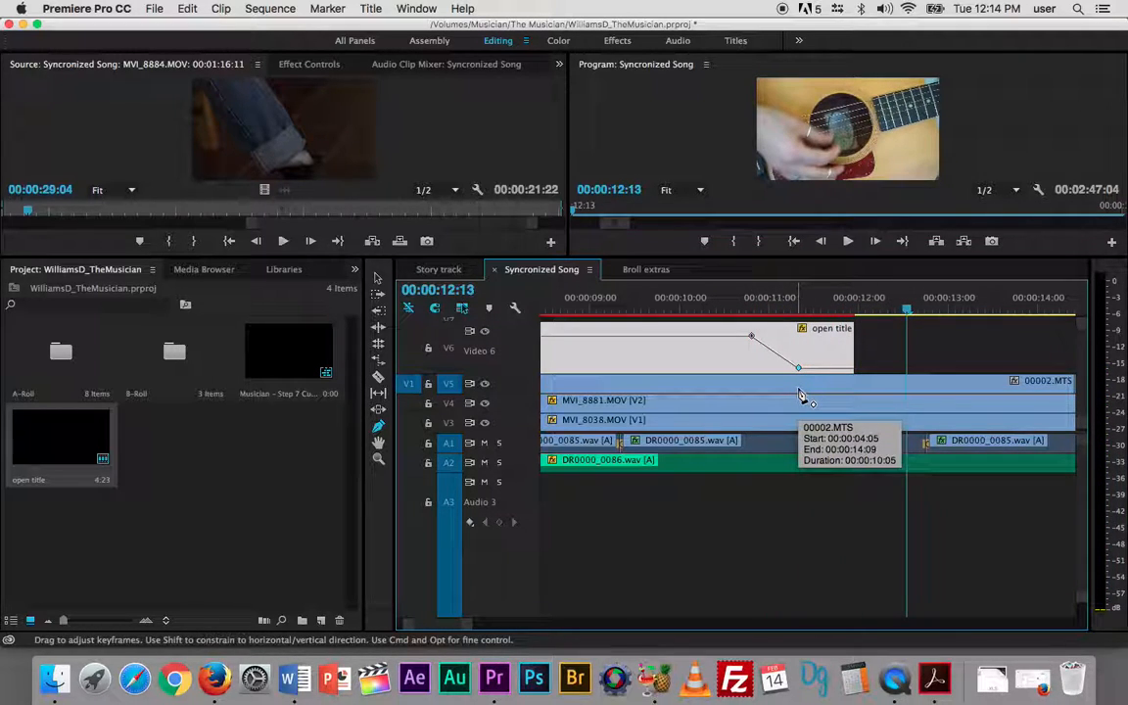
- Move the title's fade-out keyframes so it starts at 00:00:11:16 and reaches zero opacity at the clip's end
drag(752, 336, 852, 368)
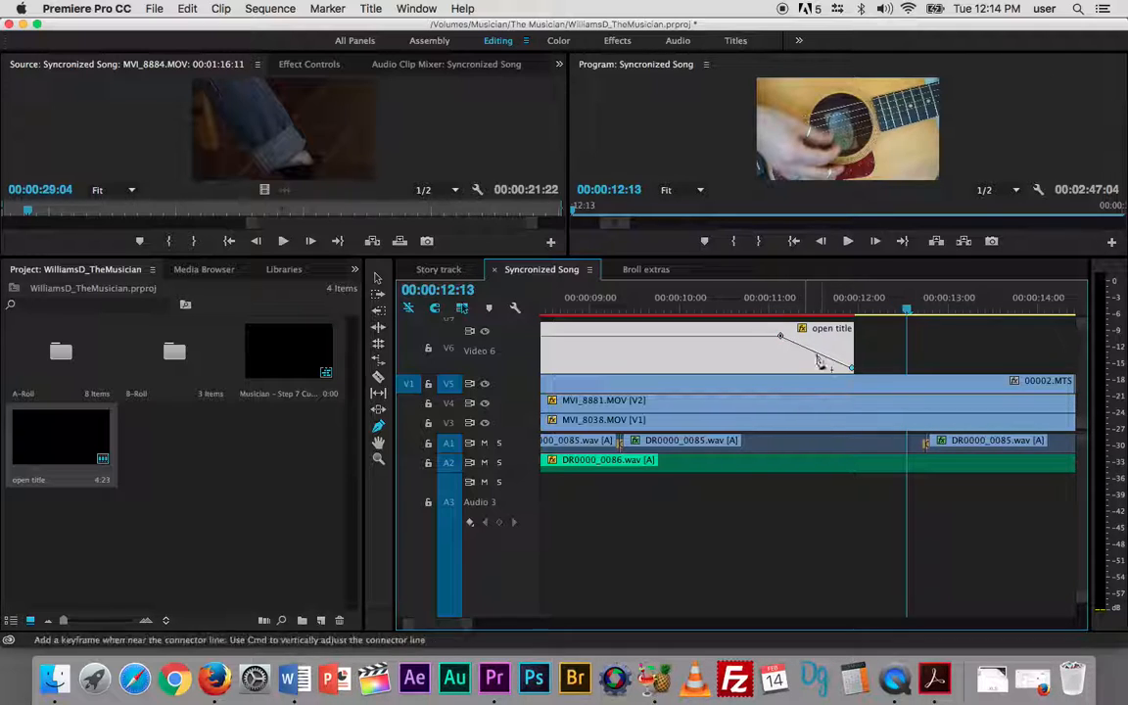
drag(780, 336, 831, 336)
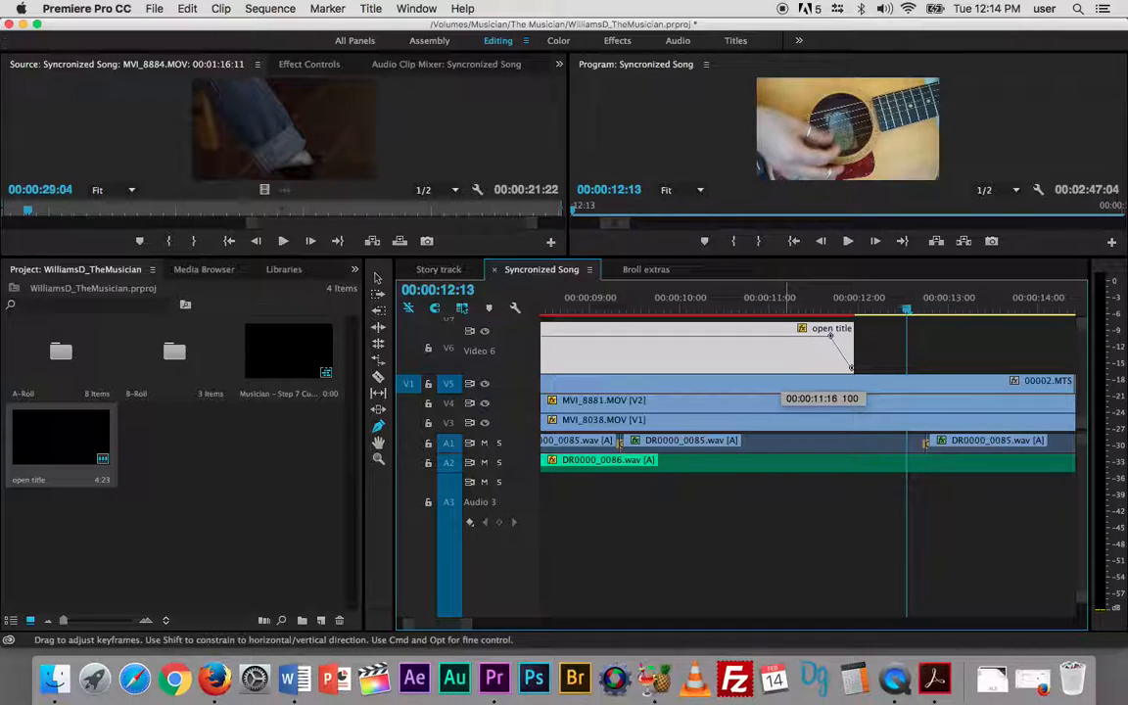
- Play back the title's fade-in and fade-out to check their timing, replaying the fade-out from 00:00:08:19
key(Up)
key(Up)
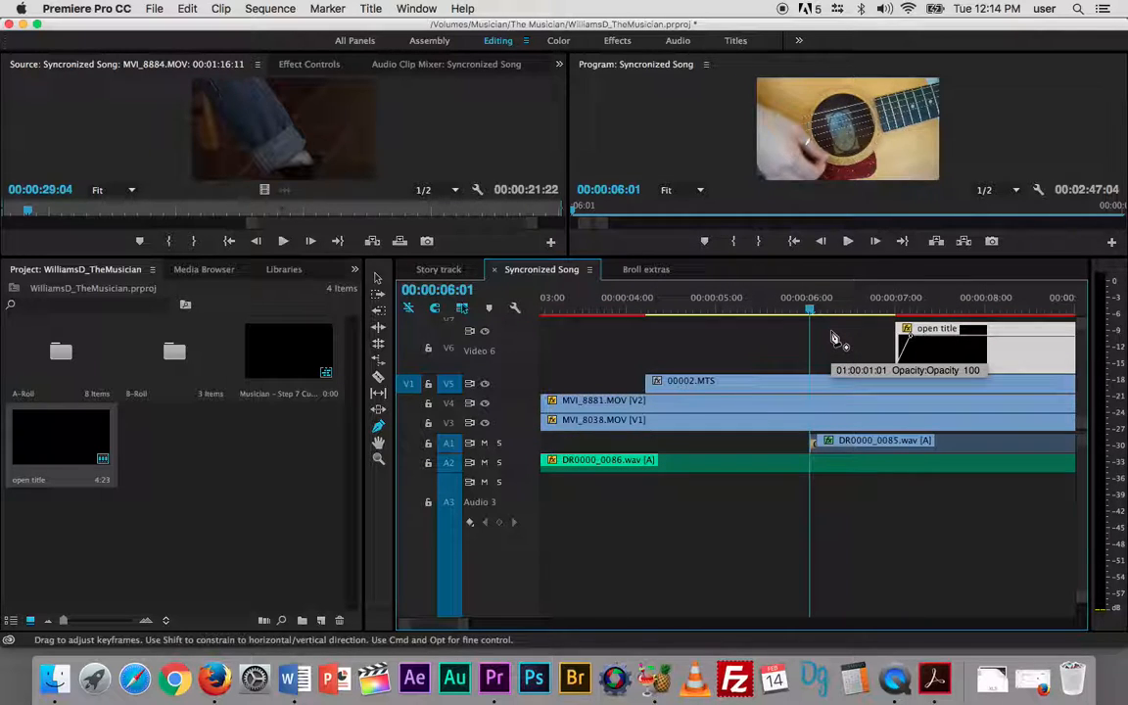
key(space)
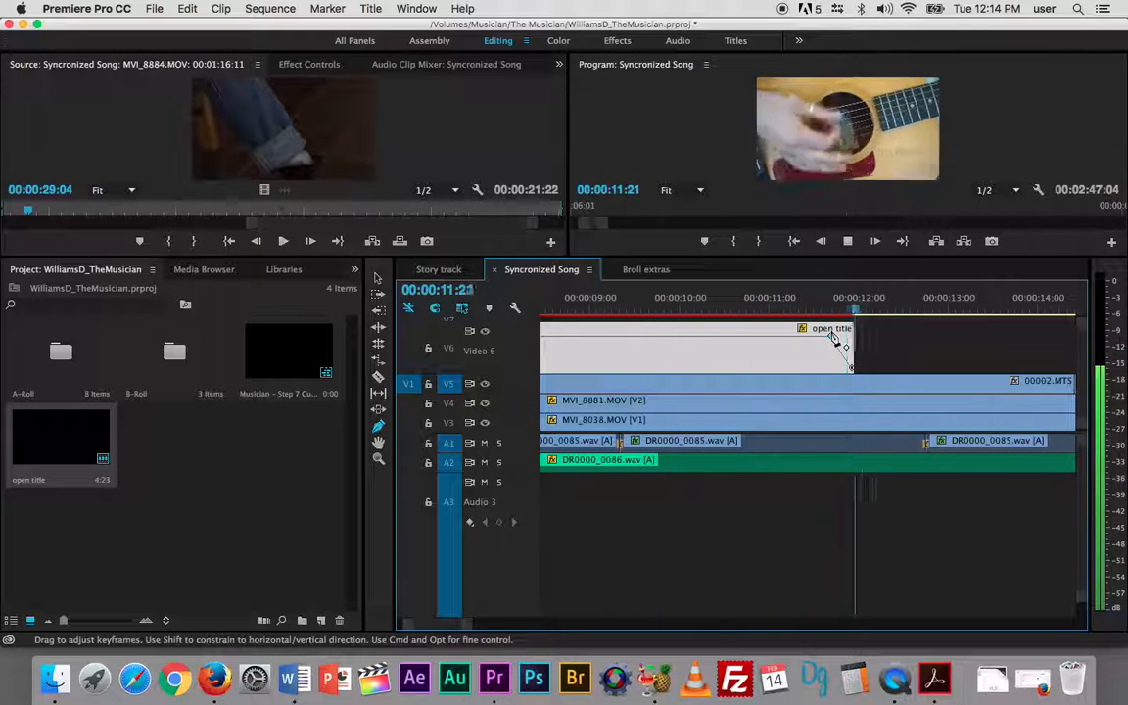
key(space)
click(574, 307)
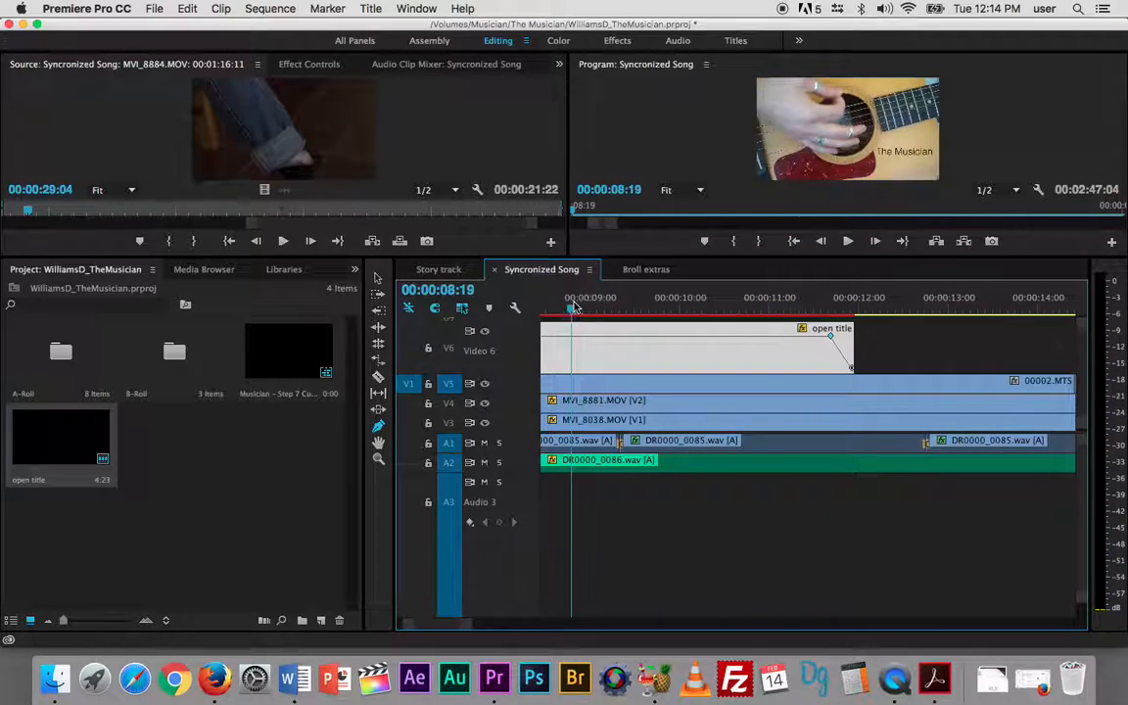
key(space)
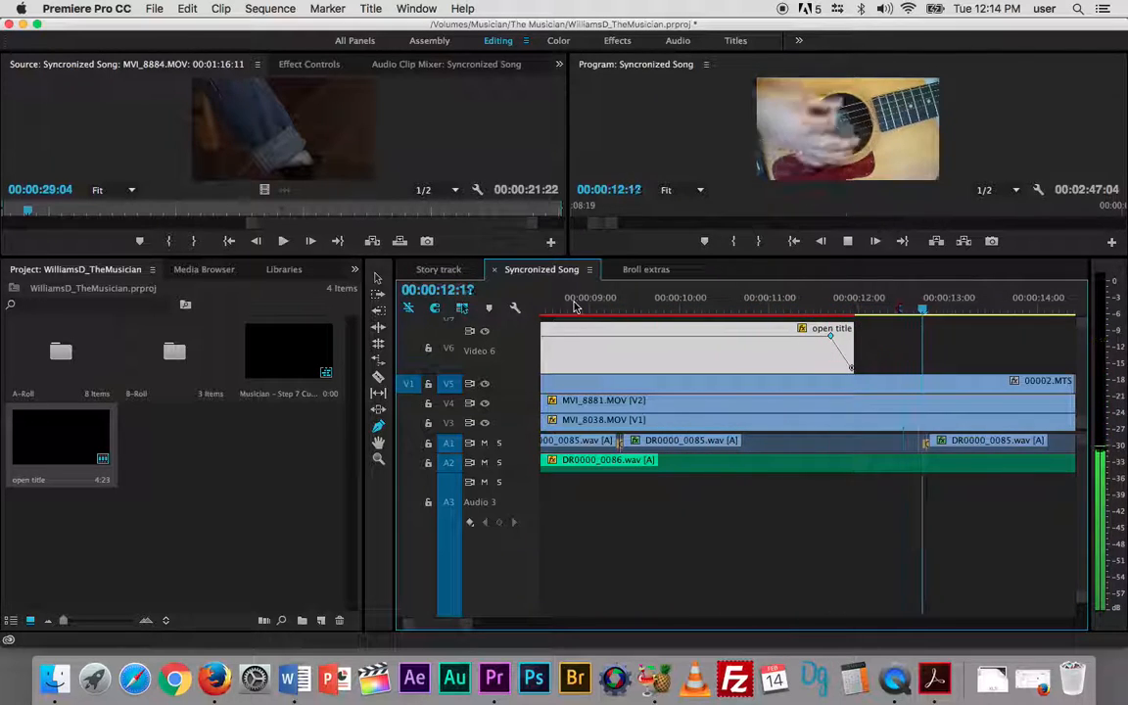
key(space)
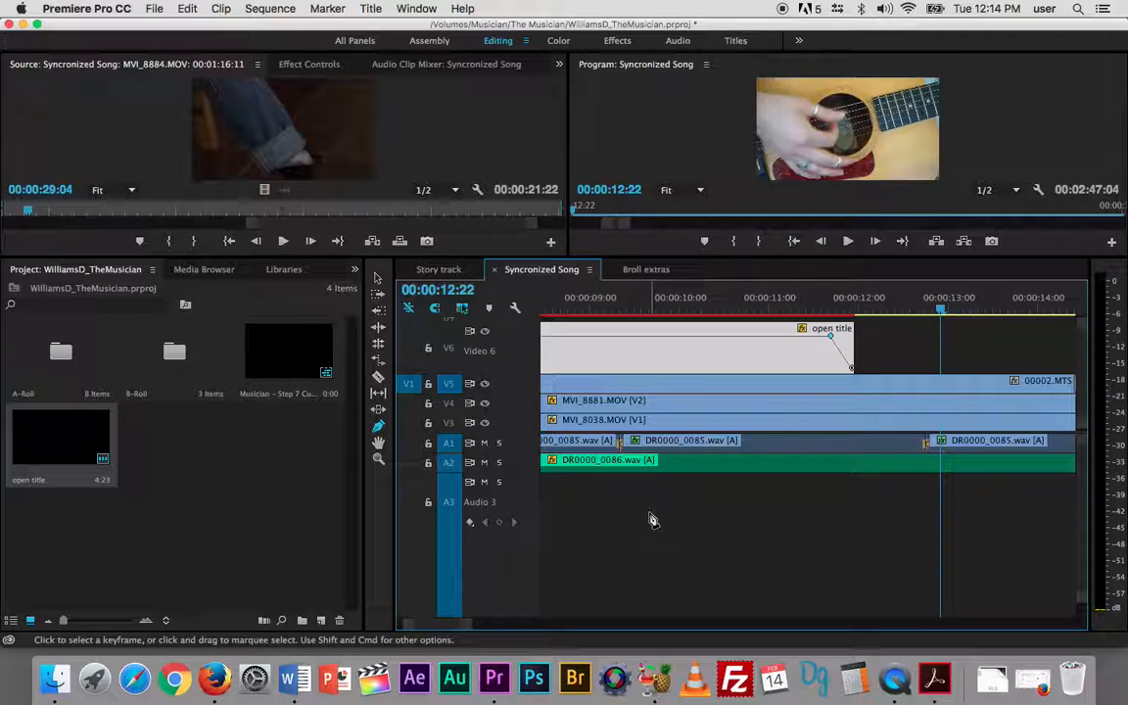
click(373, 10)
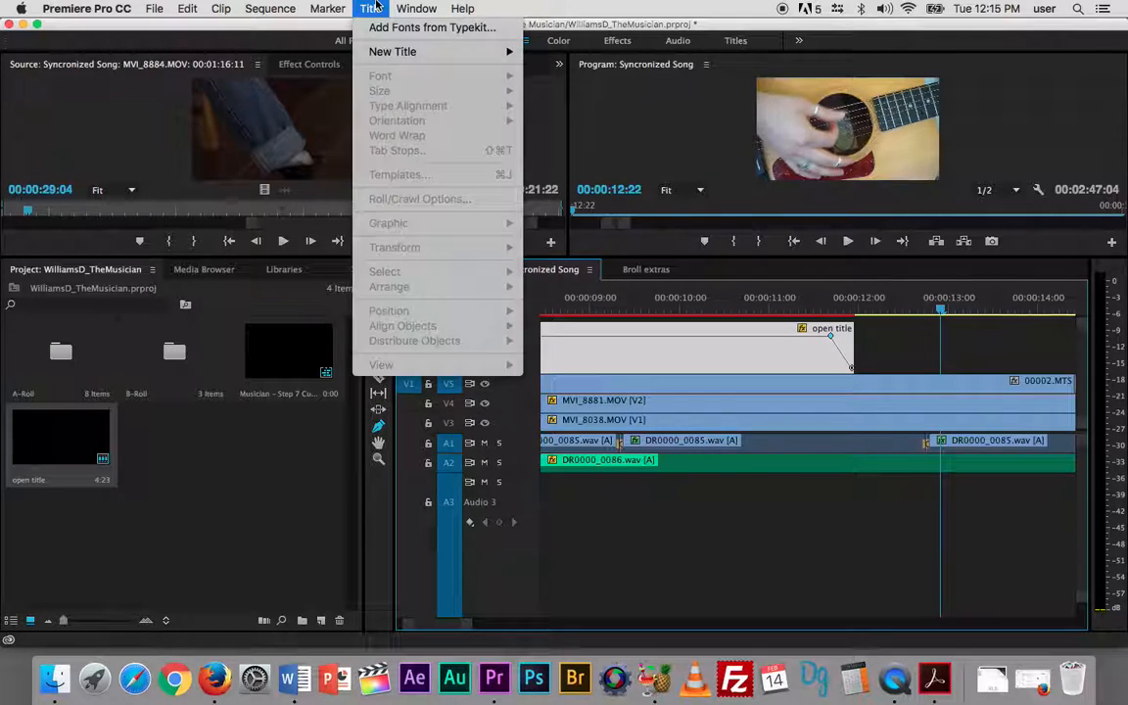
mouse_move(387, 51)
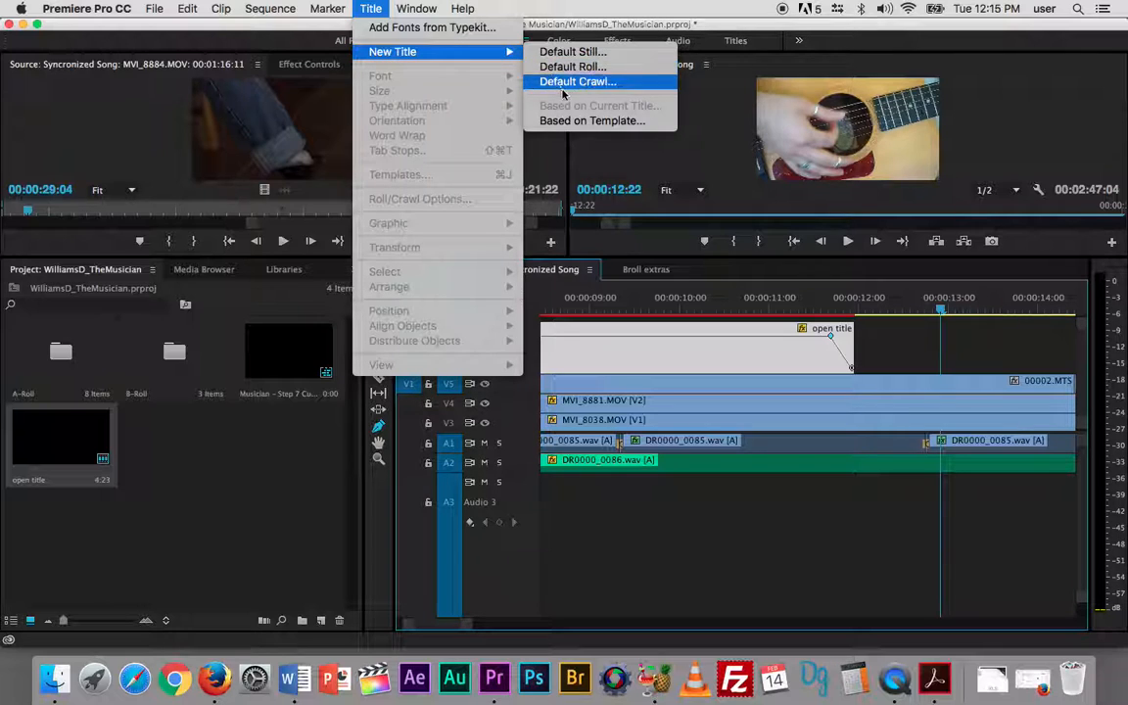
click(565, 56)
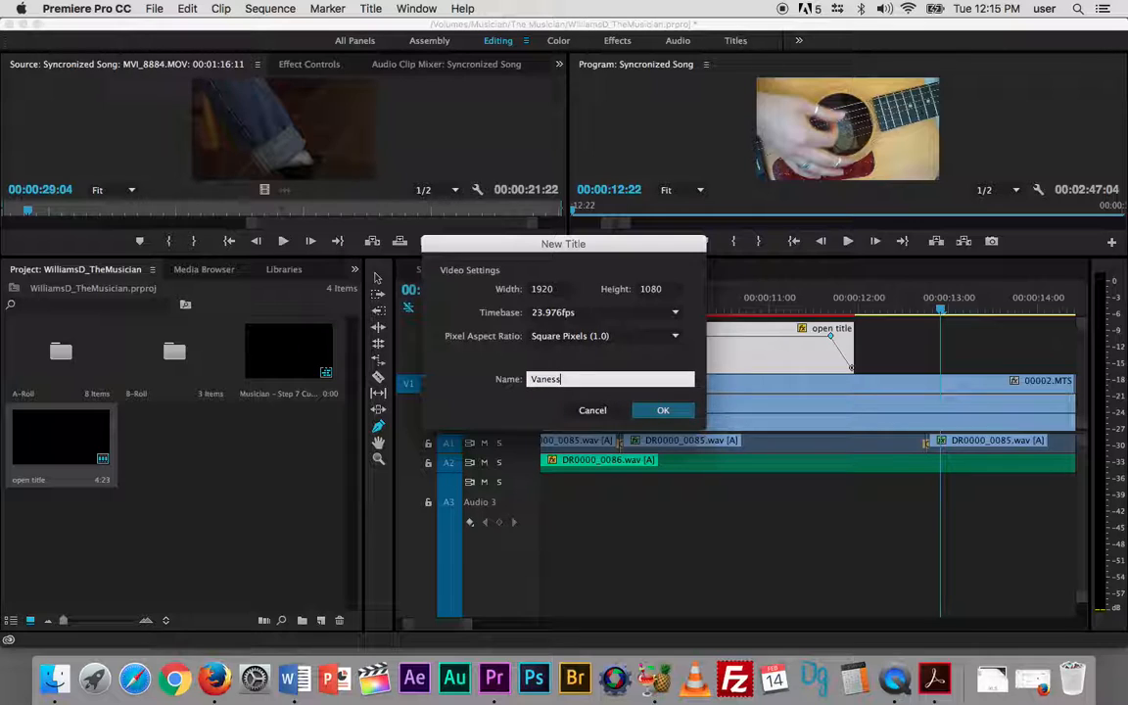
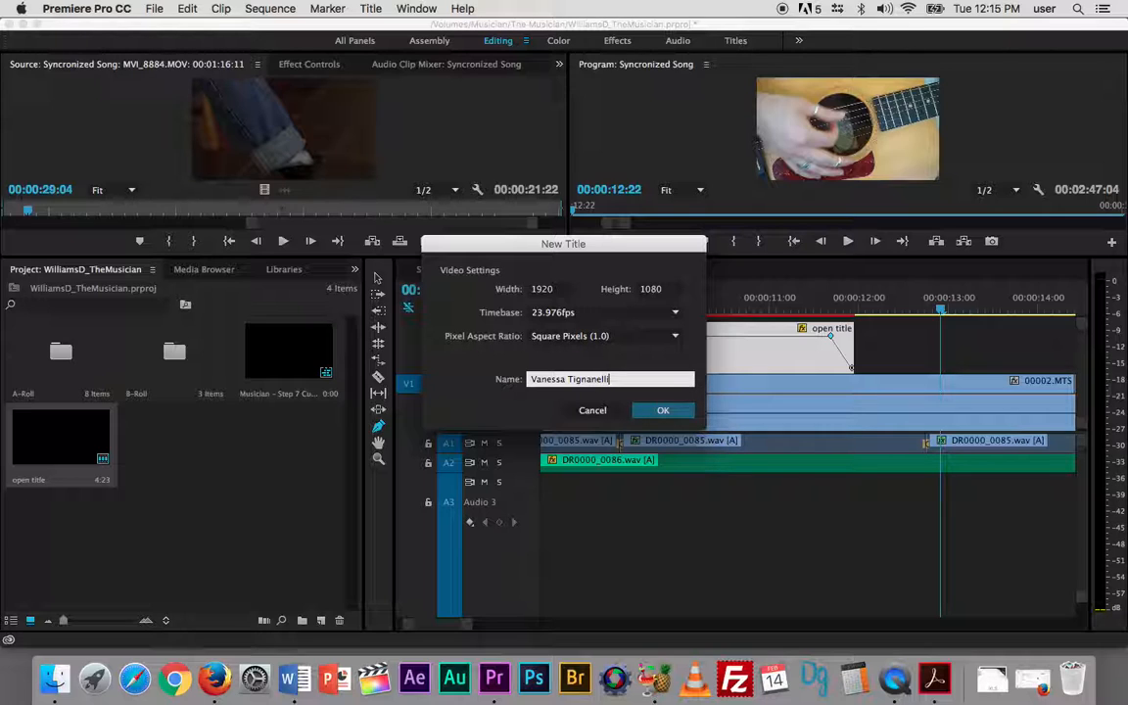
click(662, 411)
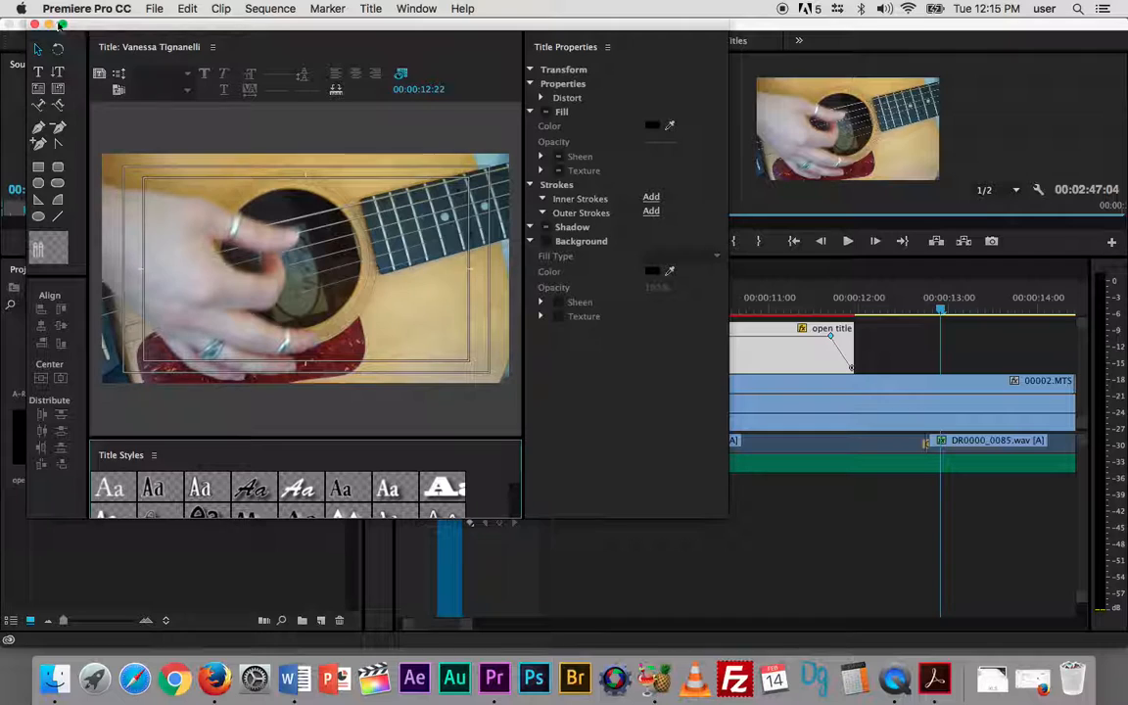
click(37, 72)
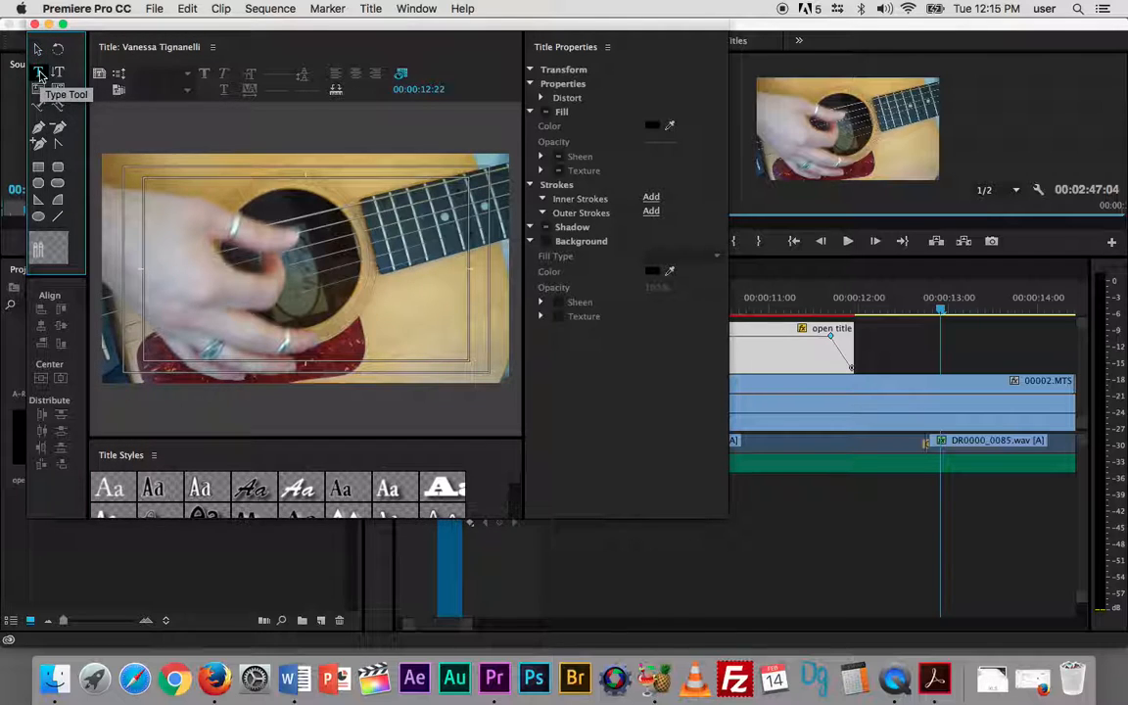
click(142, 338)
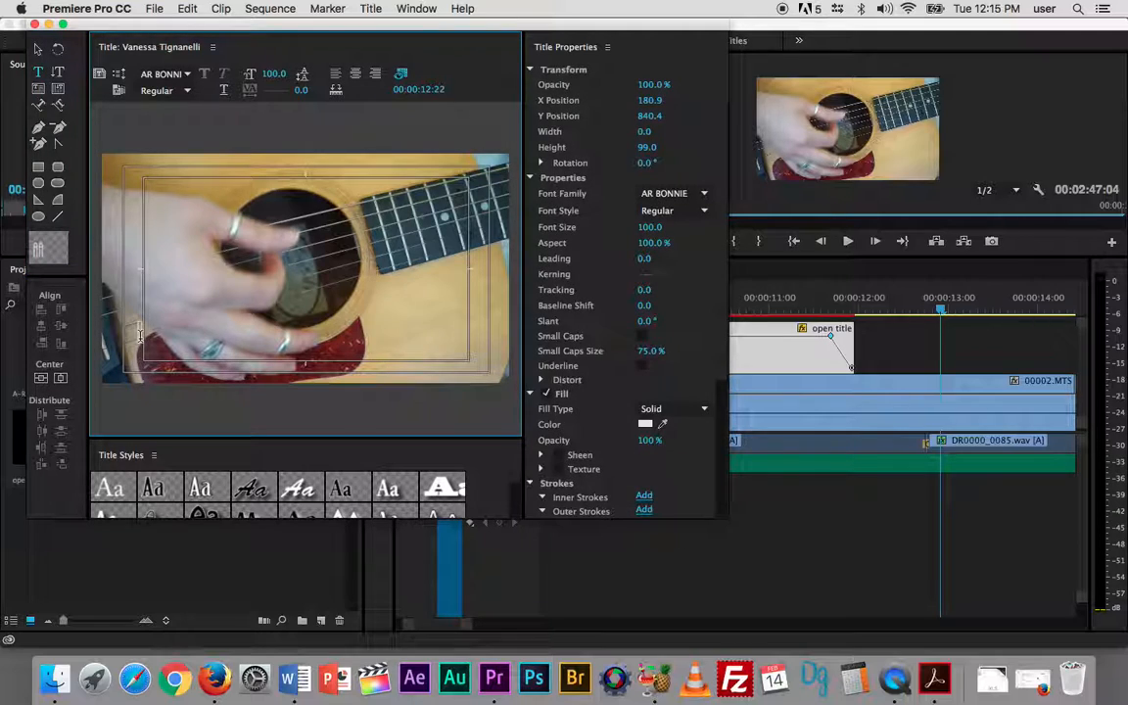
click(165, 74)
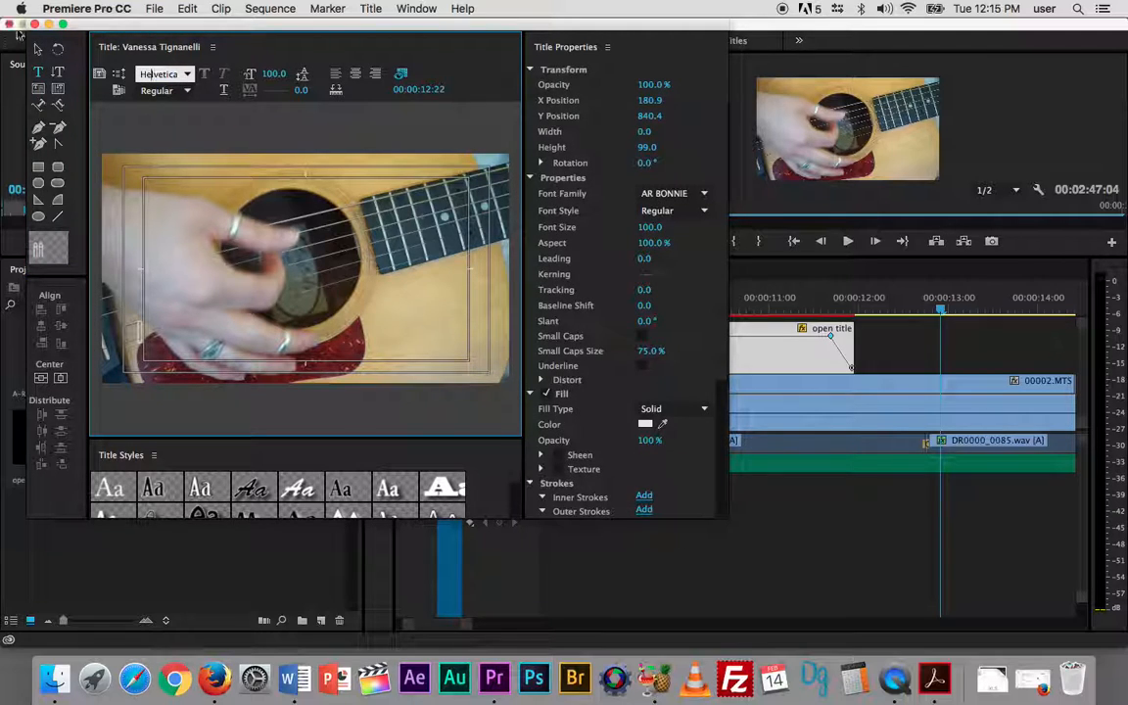
click(34, 22)
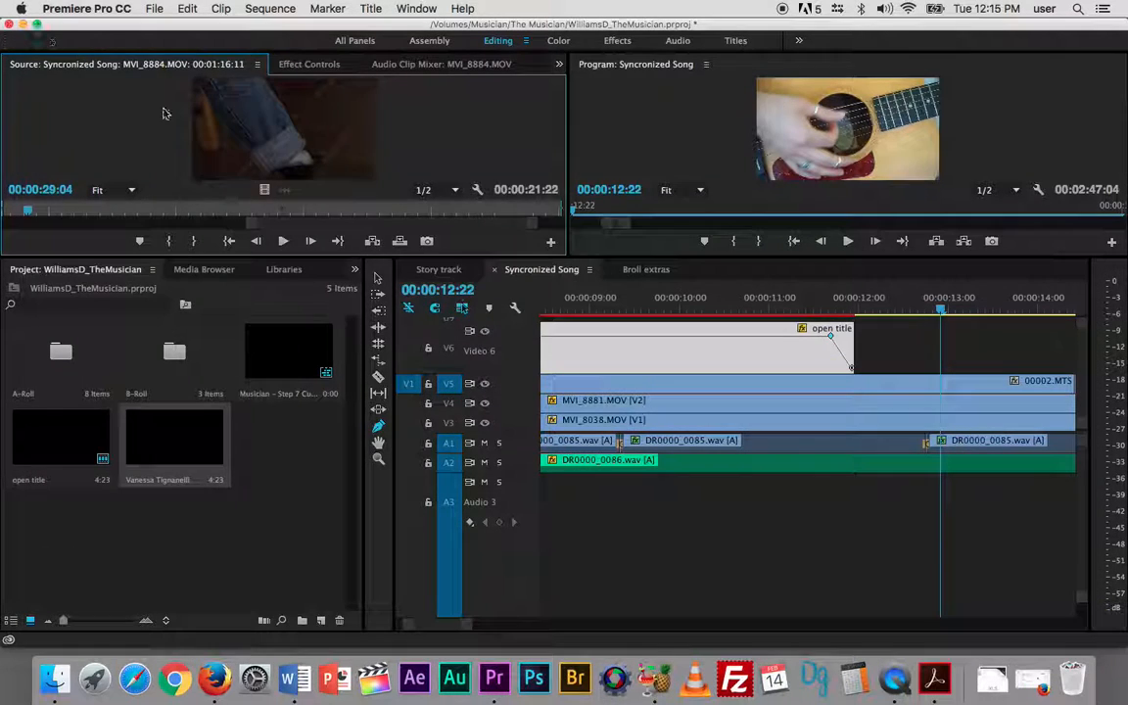
click(172, 447)
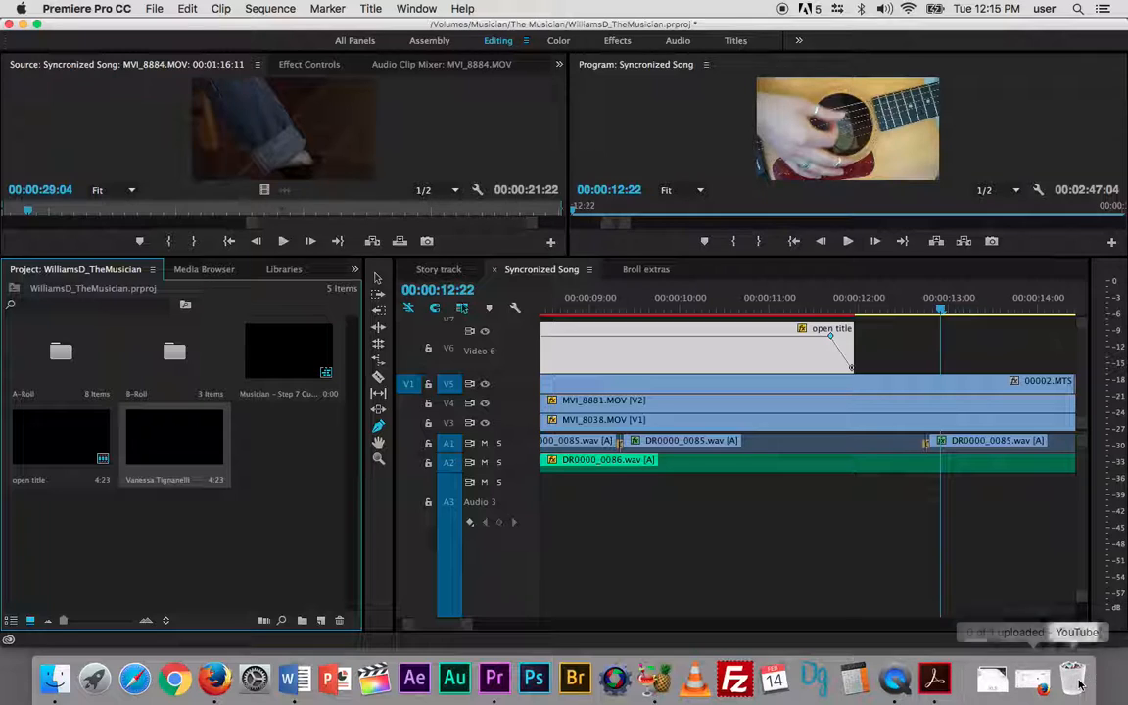
key(Delete)
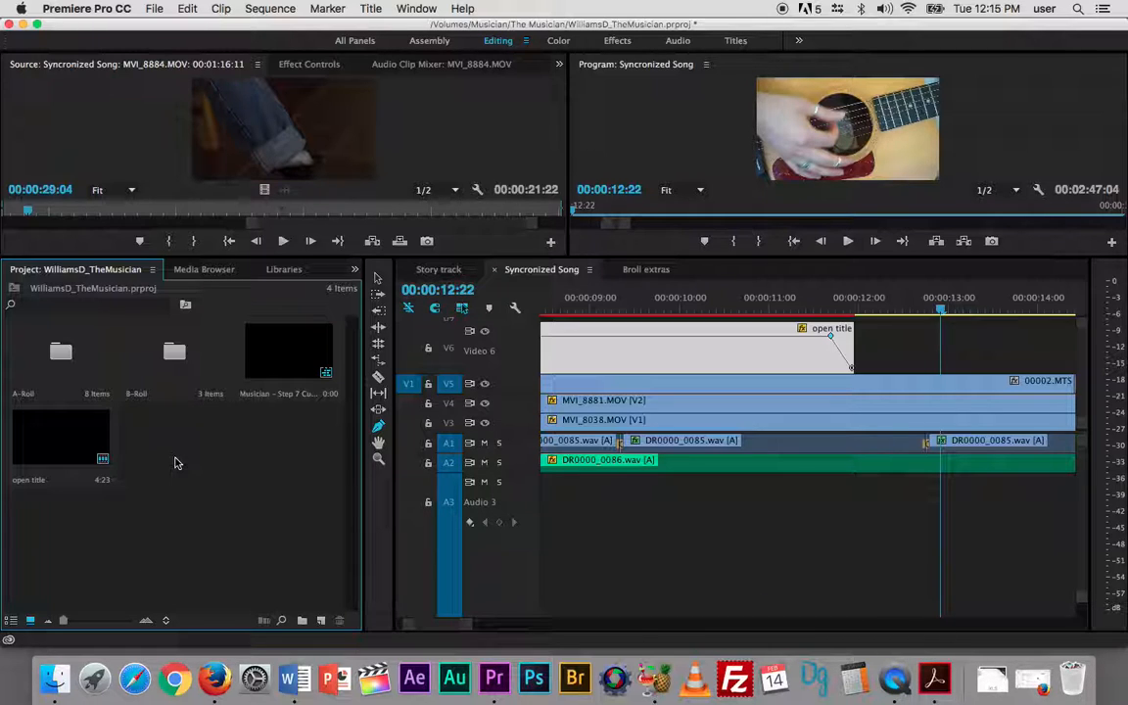
- Create a new title based on the "open title" design and name it with the musician's full name
double_click(45, 438)
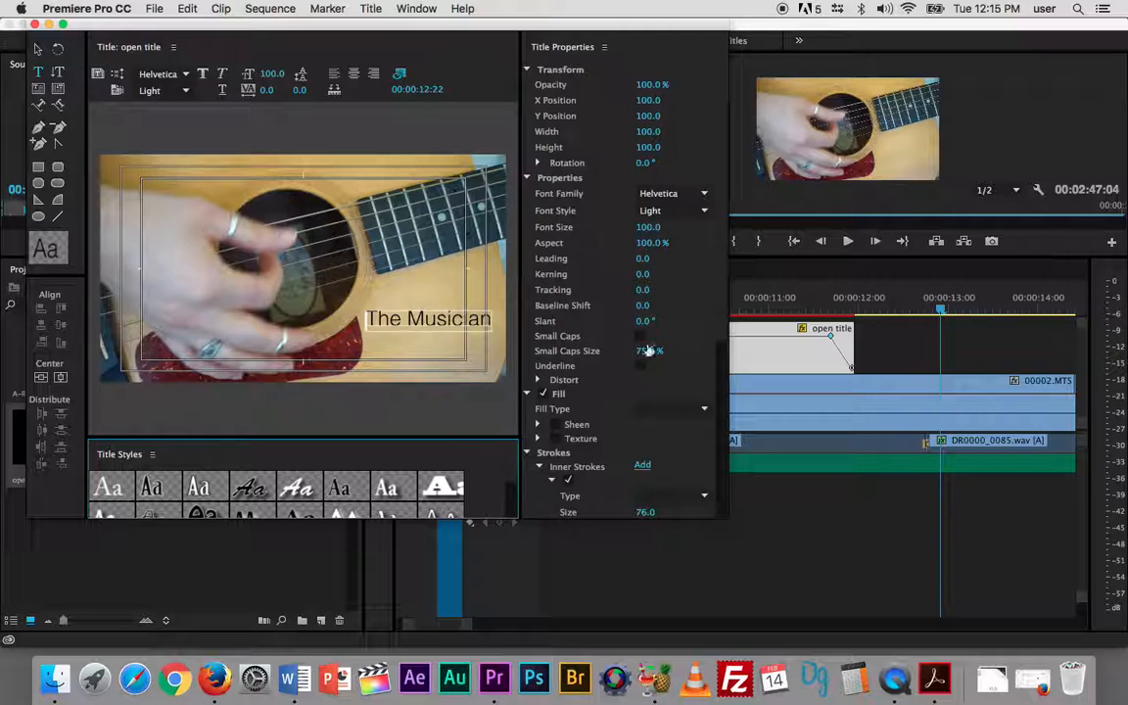
click(96, 73)
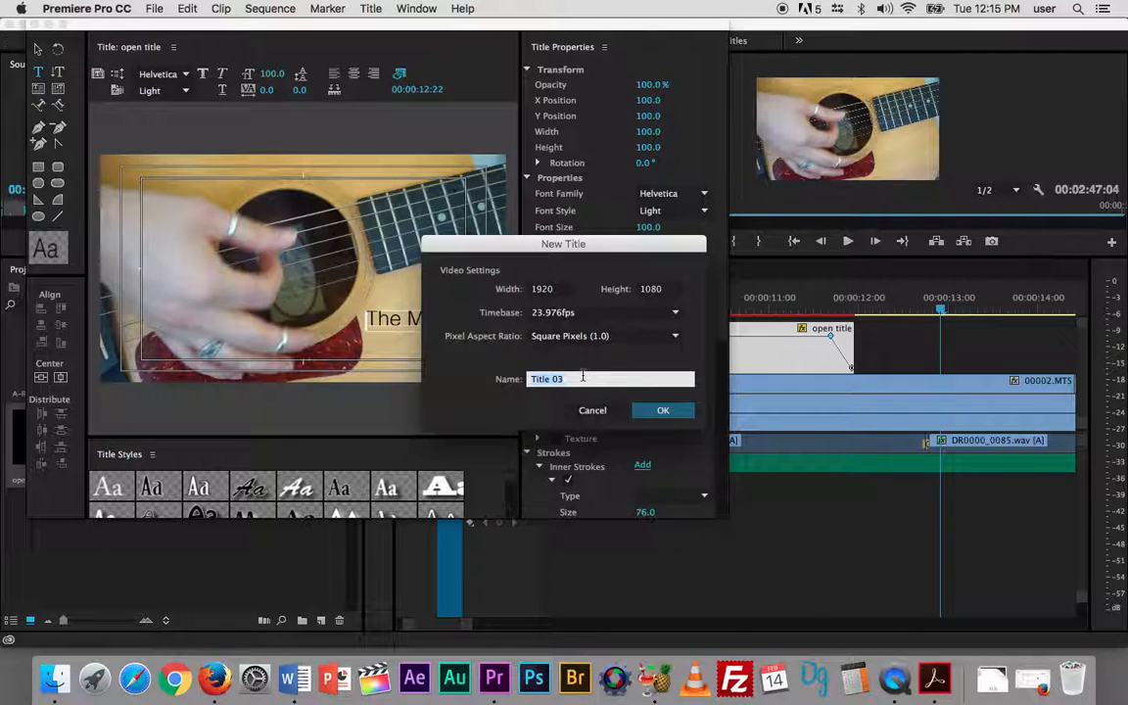
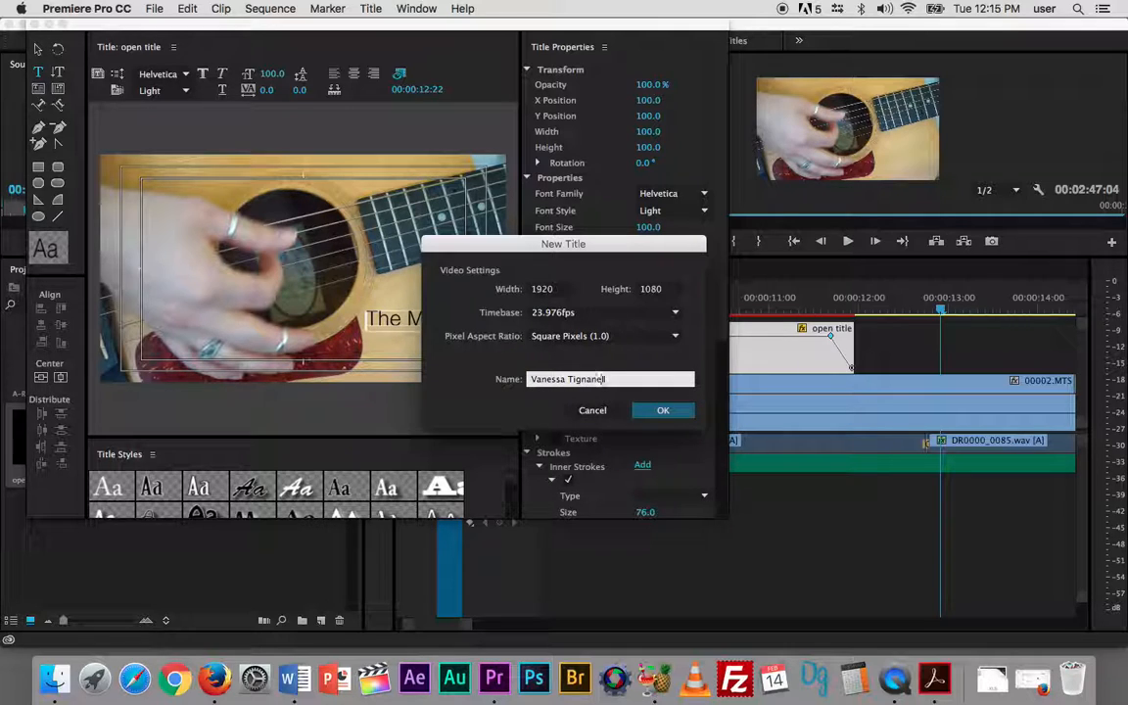
click(662, 408)
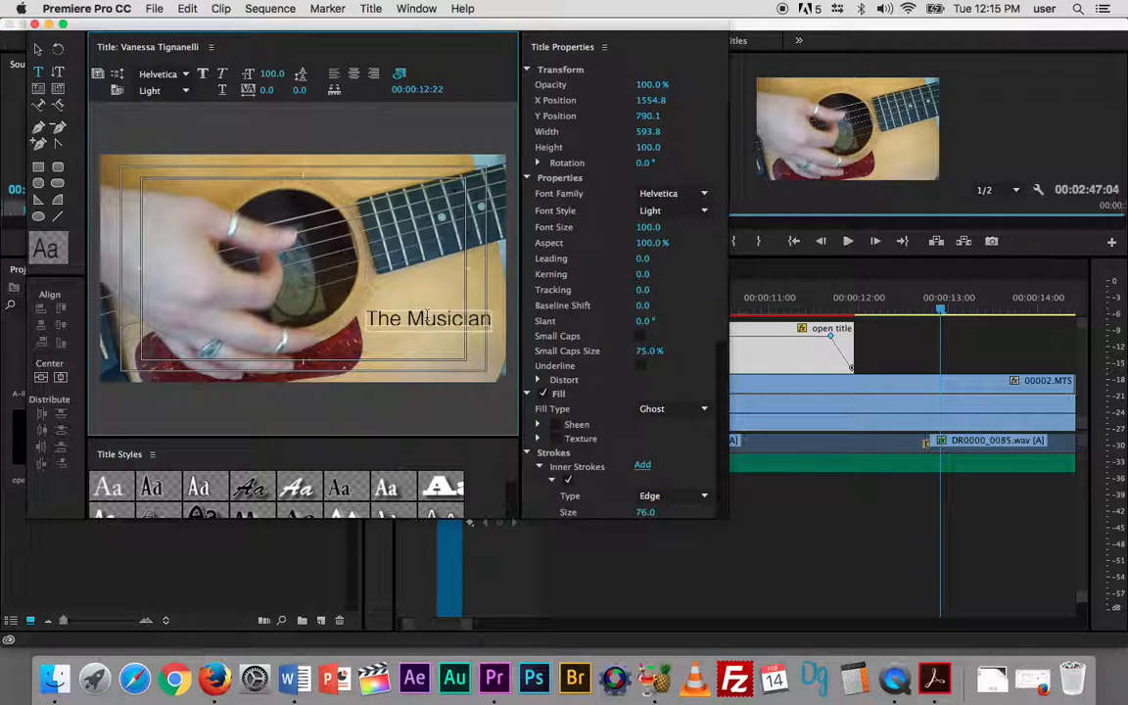
- Replace the text "The Musician" in the new title with the musician's full name
double_click(427, 317)
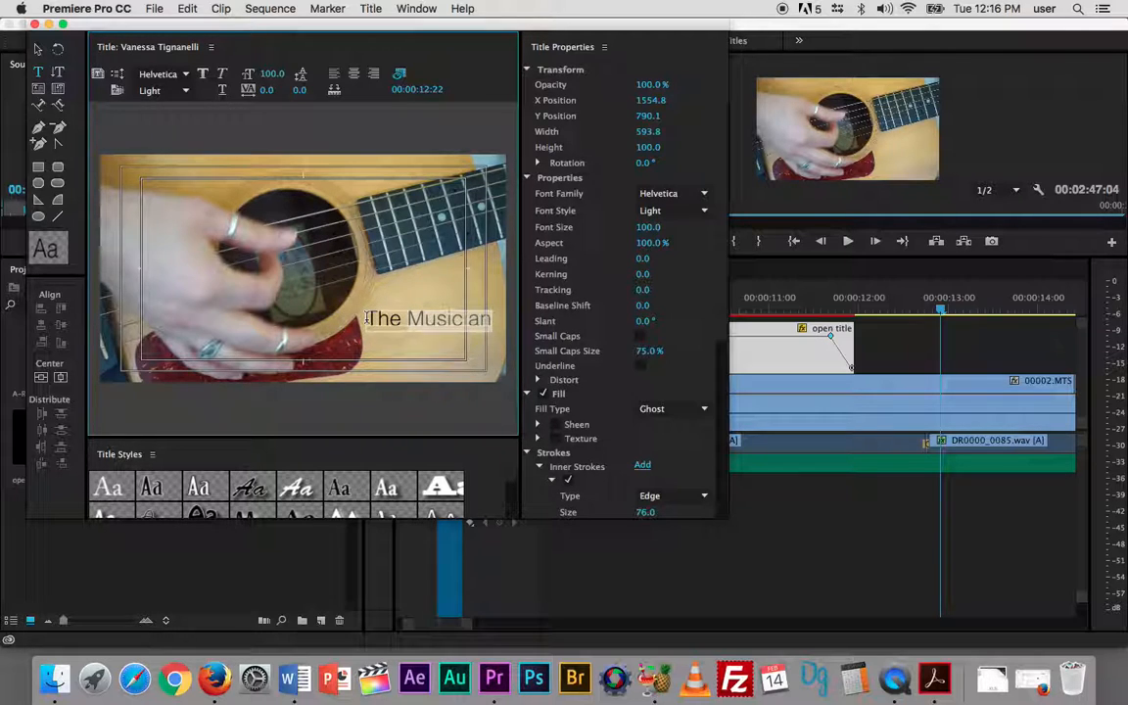
key(BackSpace)
key(BackSpace)
key(BackSpace)
key(BackSpace)
key(BackSpace)
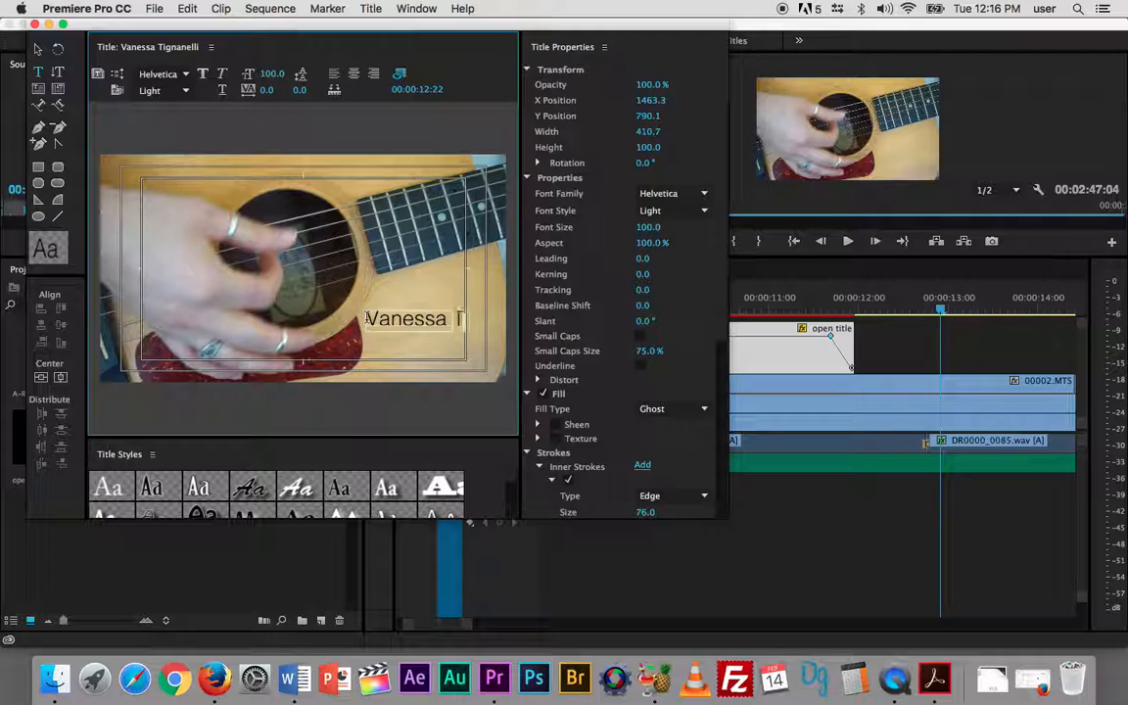
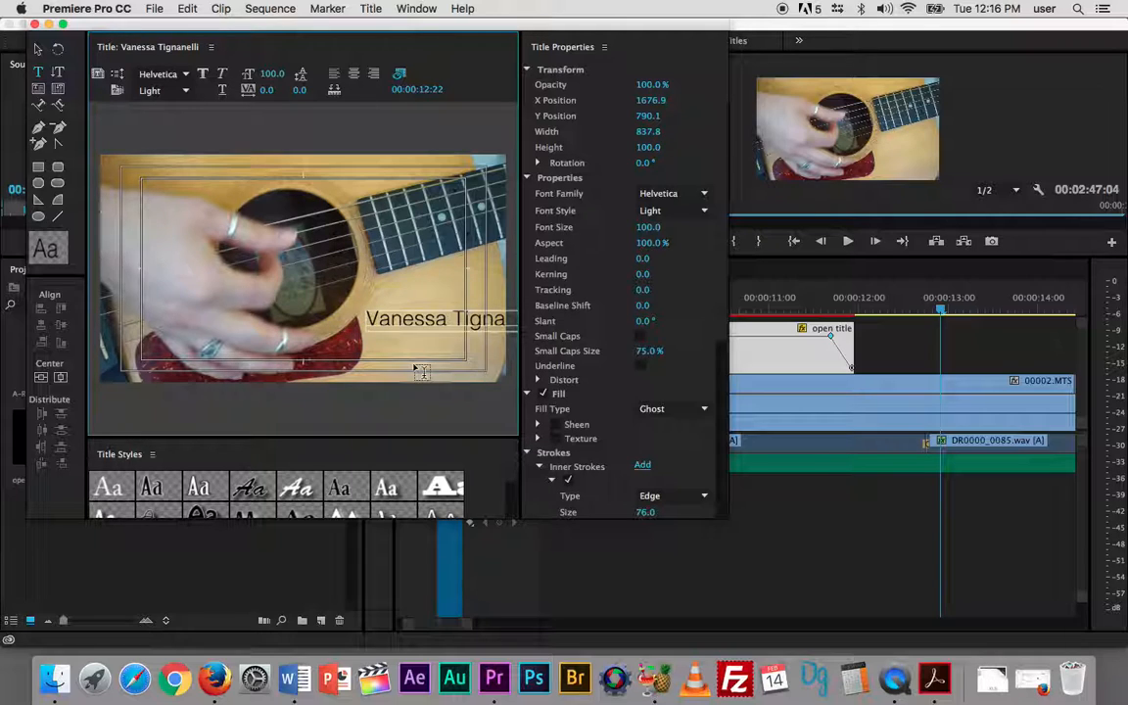
- Move the name text to the frame's lower left at about X 535, Y 931, and close the title editor
click(32, 49)
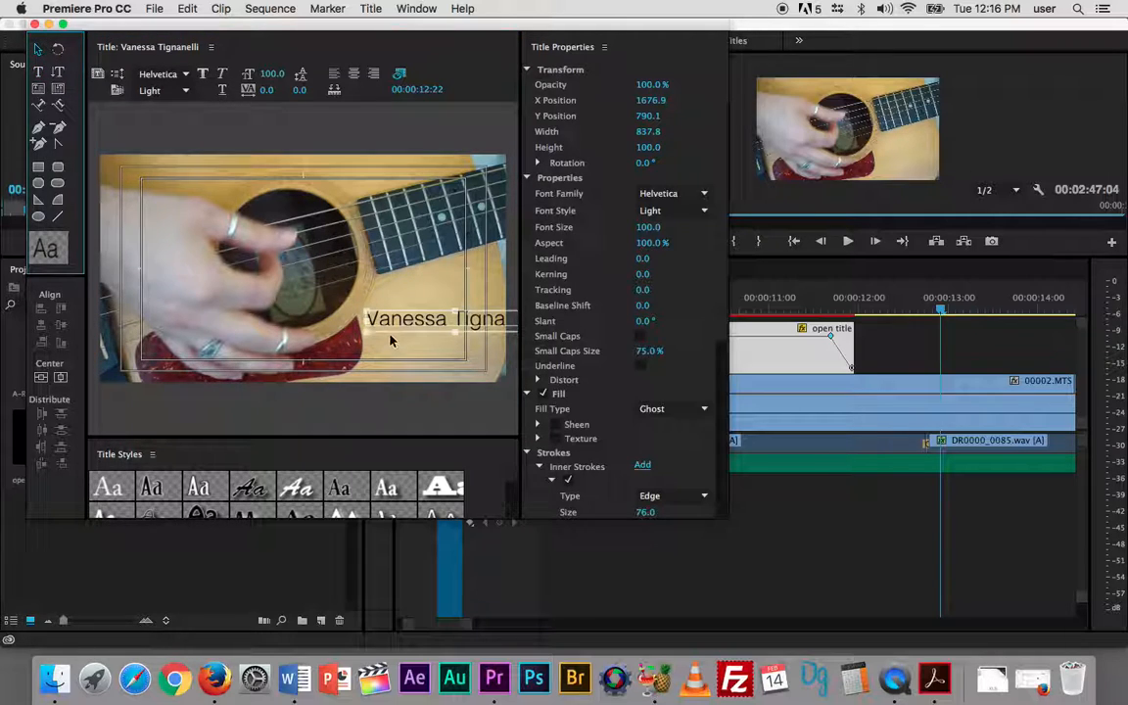
drag(403, 335, 166, 368)
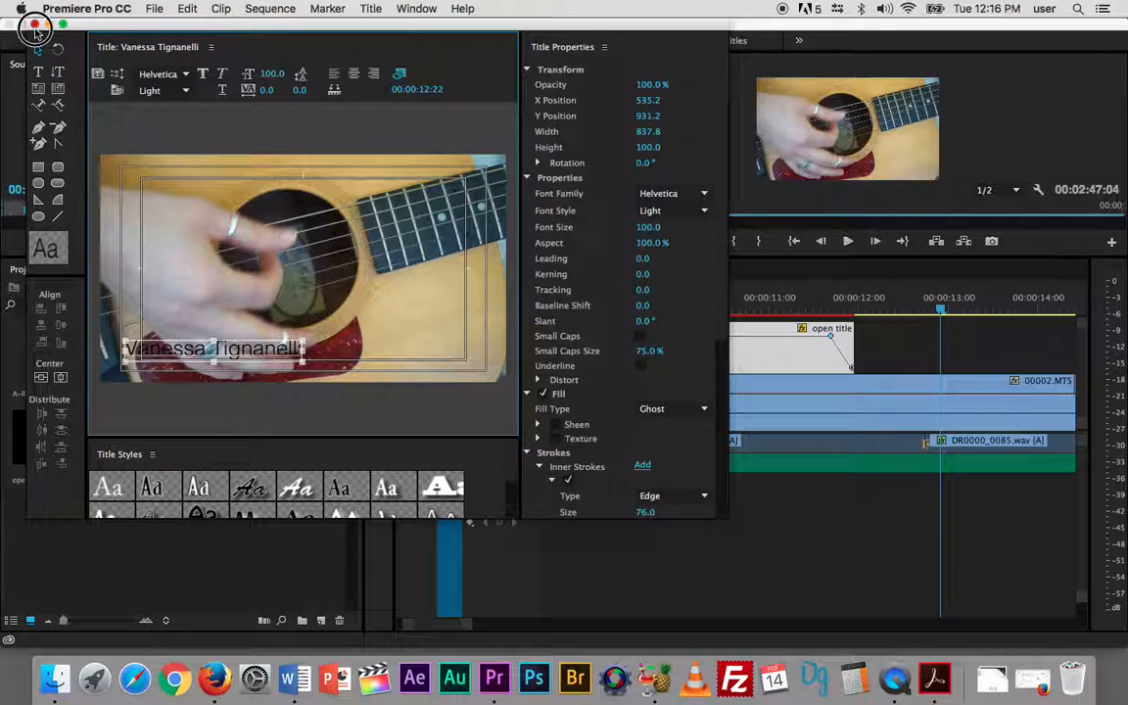
click(34, 22)
- Place the name title on Video 5 at 00:00:29:19, over the shot of the singer, and enlarge that track's height
click(691, 365)
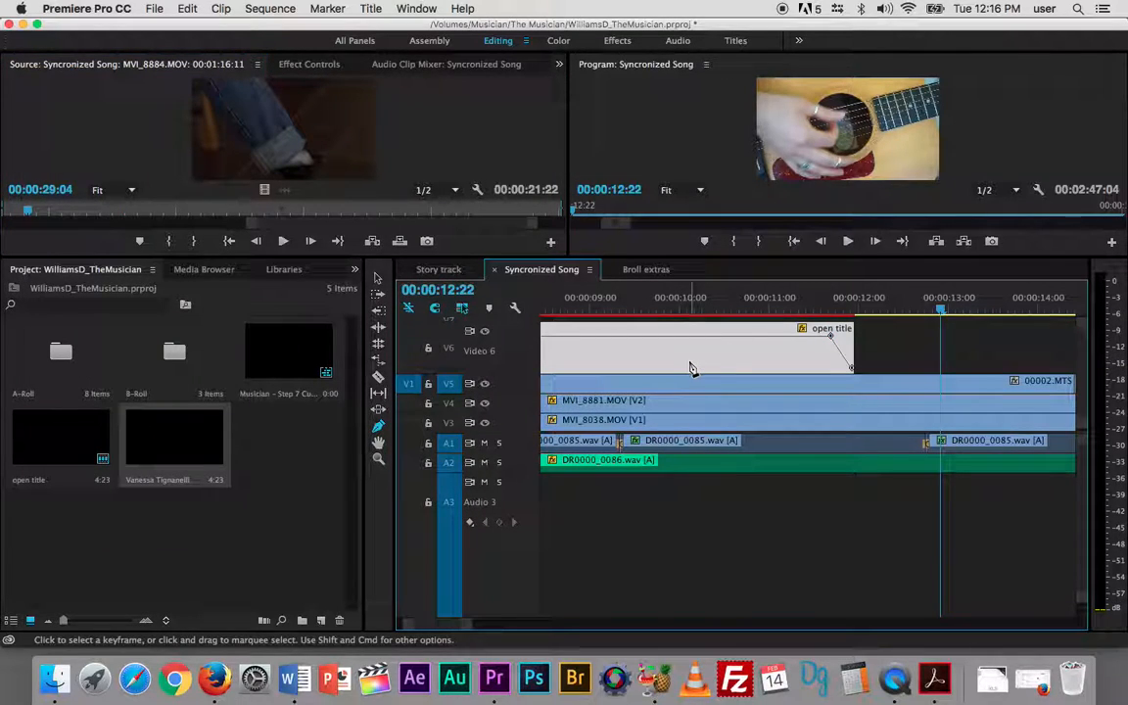
key(minus)
key(minus)
key(minus)
key(minus)
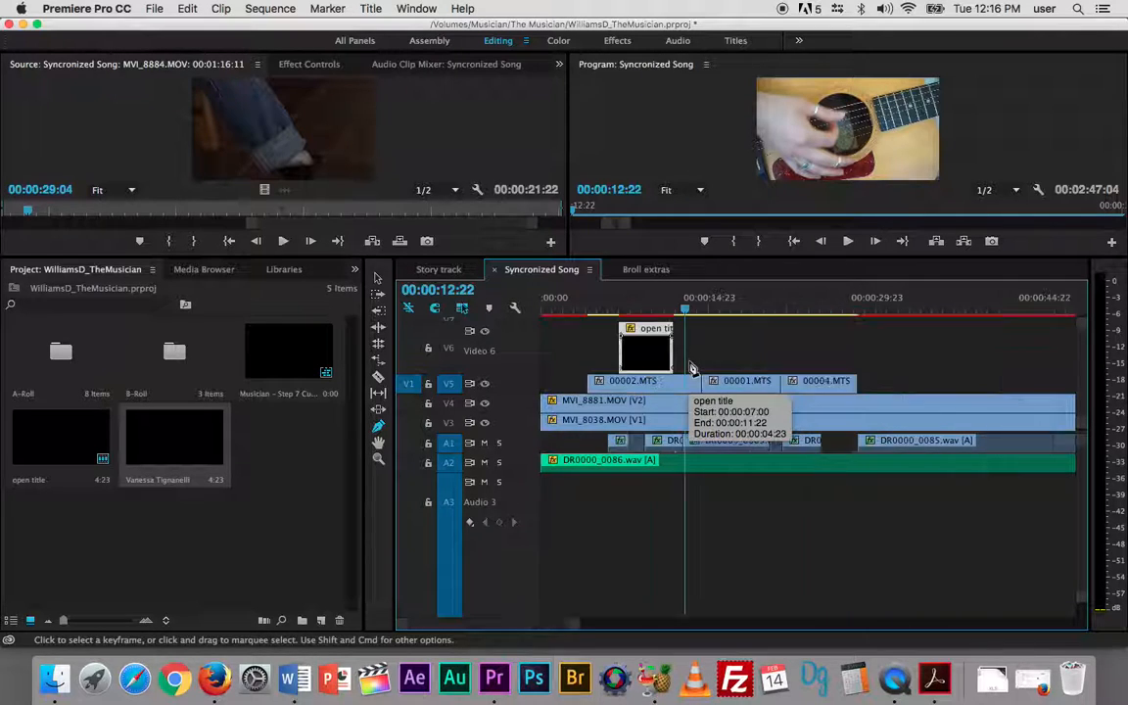
drag(610, 308, 955, 334)
drag(808, 331, 660, 335)
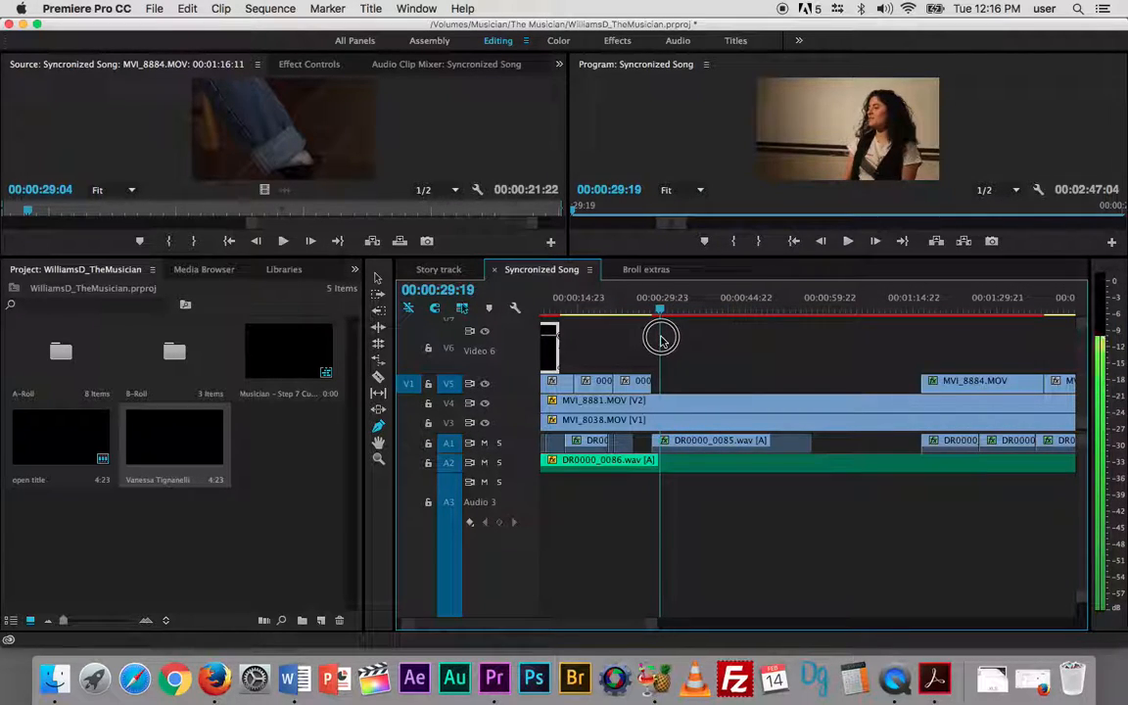
click(160, 441)
drag(160, 441, 667, 388)
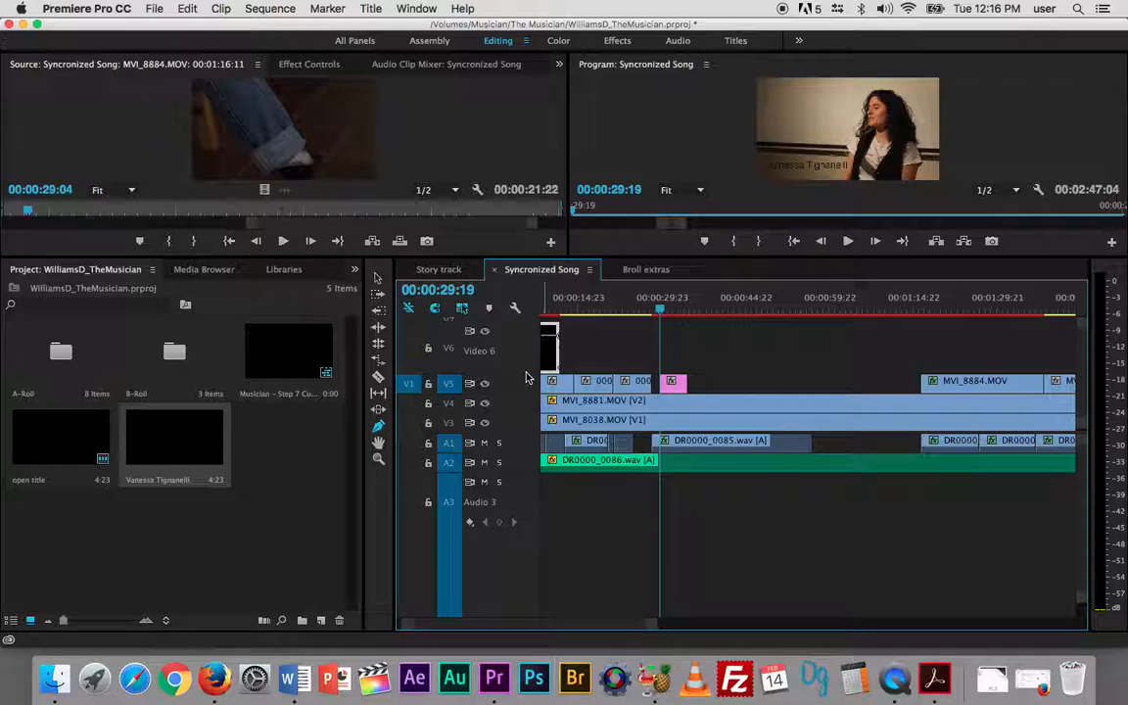
drag(526, 374, 526, 338)
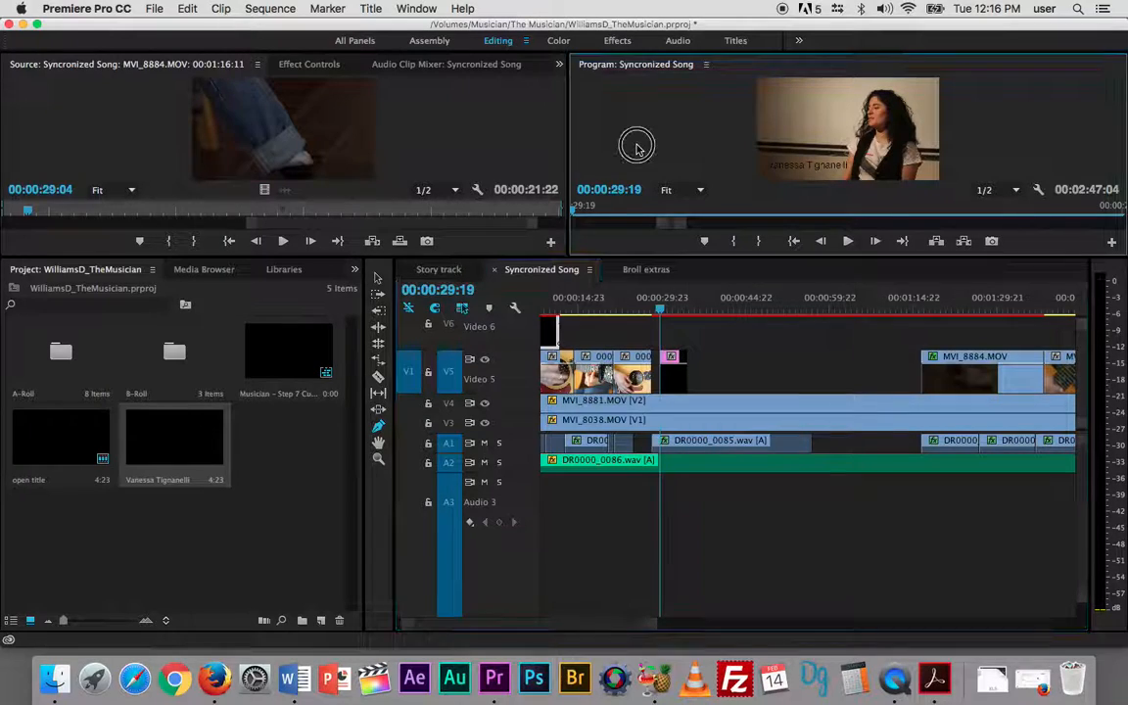
- Check the name title in a maximized program view and reposition its text to about X 505.5, Y 912.5
key(grave)
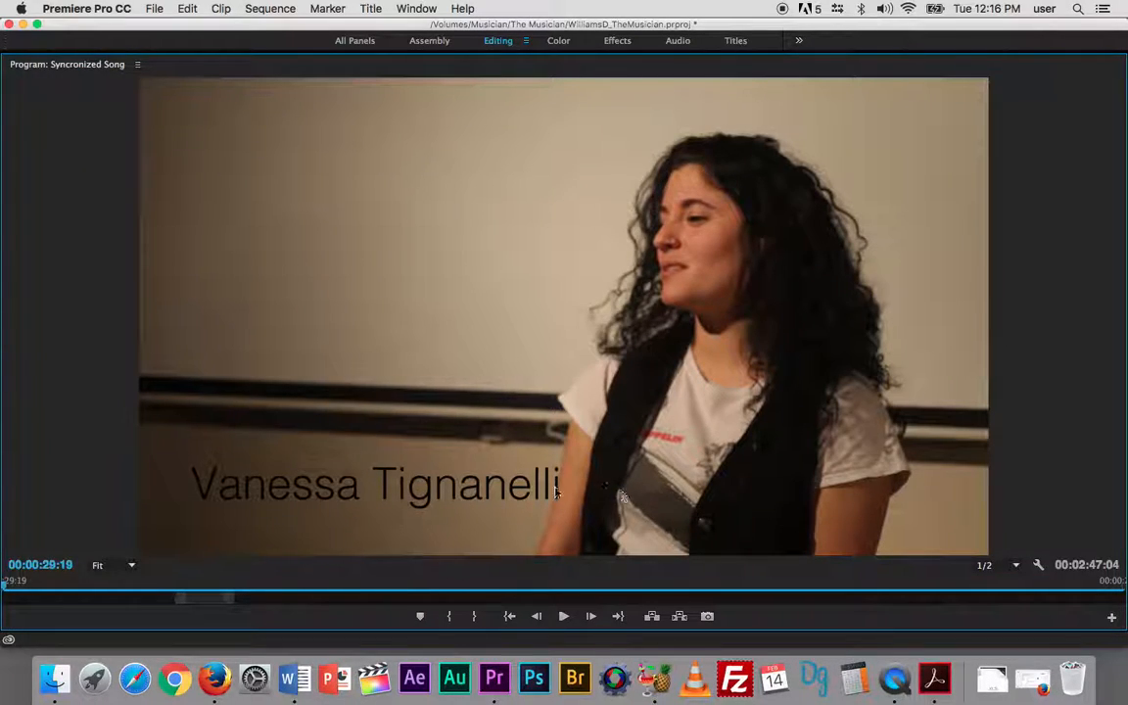
key(grave)
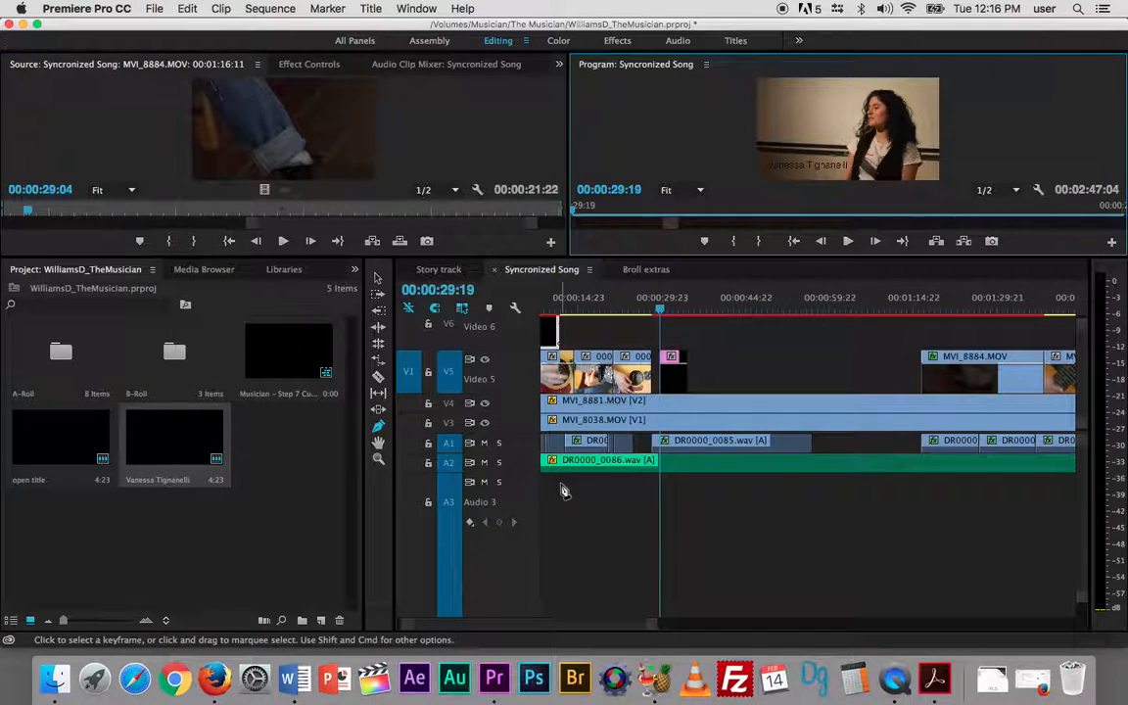
double_click(683, 377)
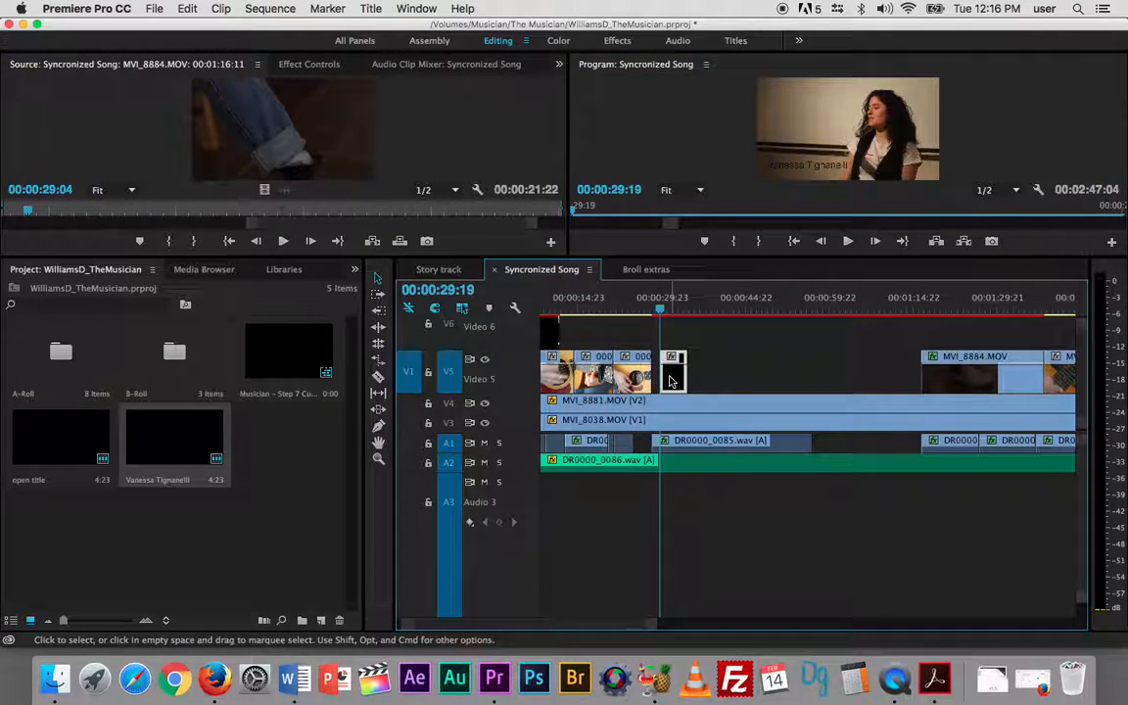
drag(261, 350, 253, 345)
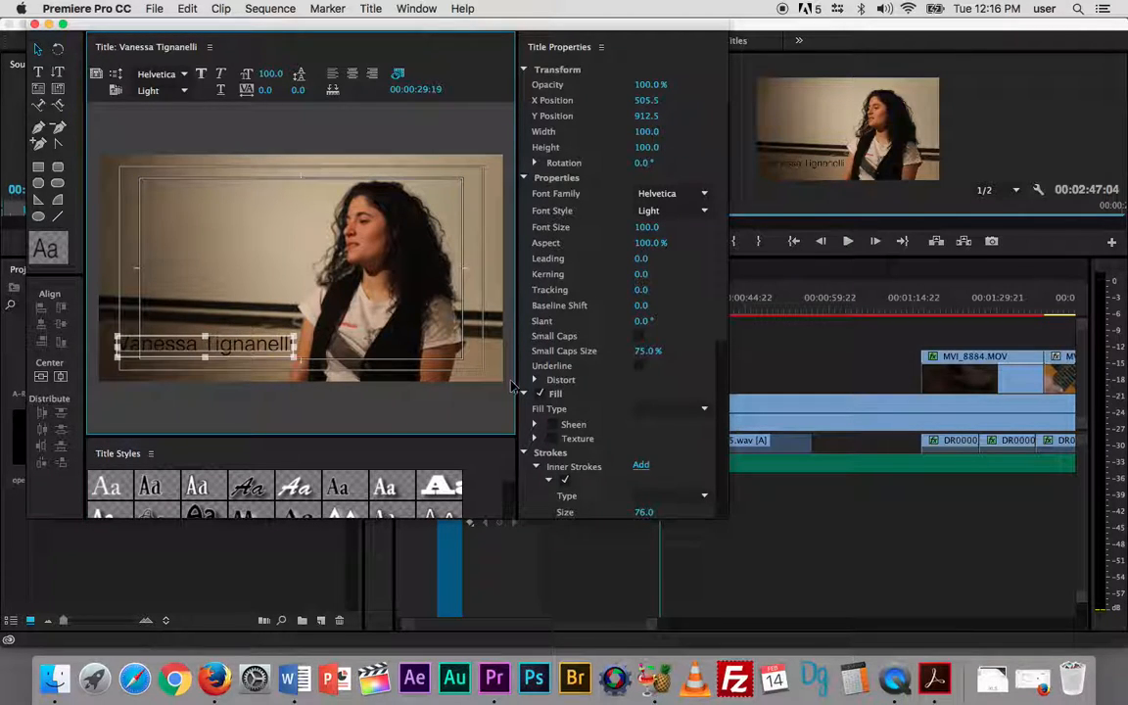
- Keep the name text's fill type Solid, set its inner stroke color to off-white F0EEEE, and close the title editor
scroll(576, 307, down, 3)
scroll(575, 308, down, 3)
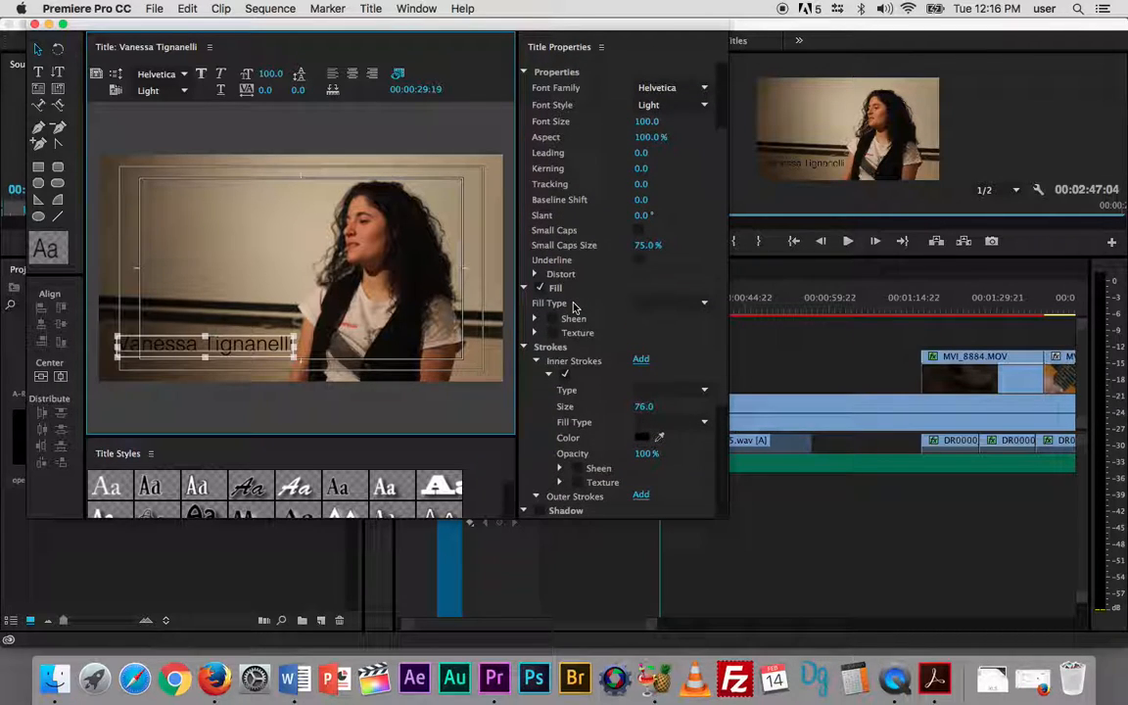
scroll(576, 308, down, 1)
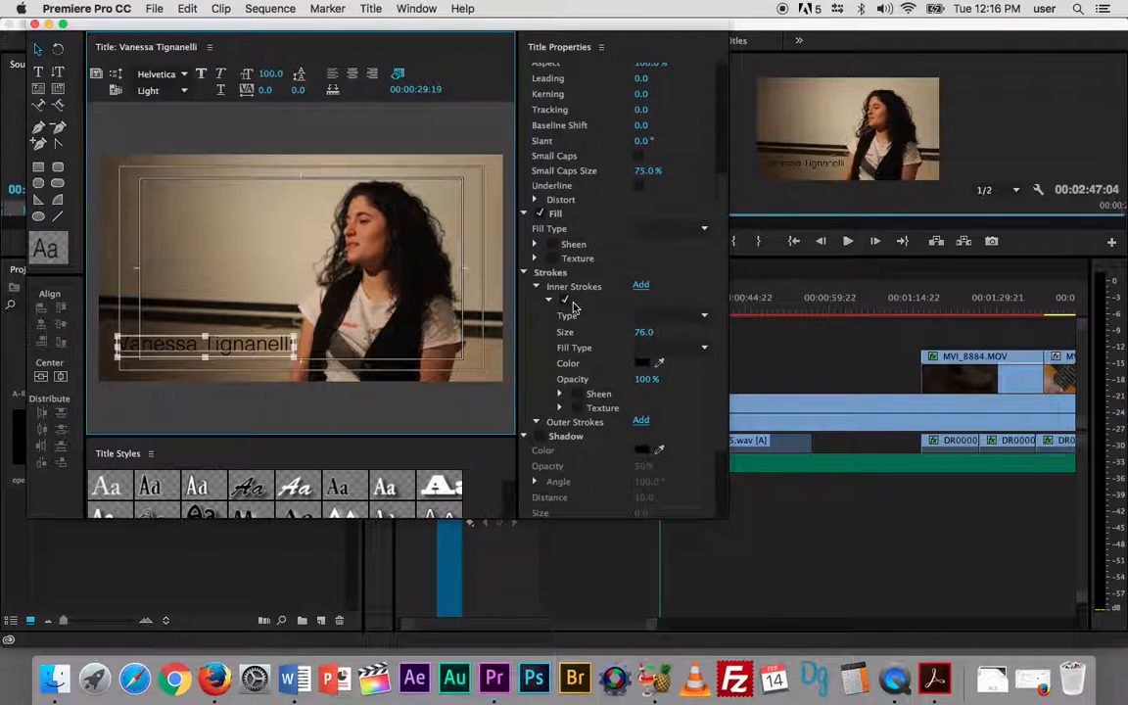
scroll(591, 322, up, 1)
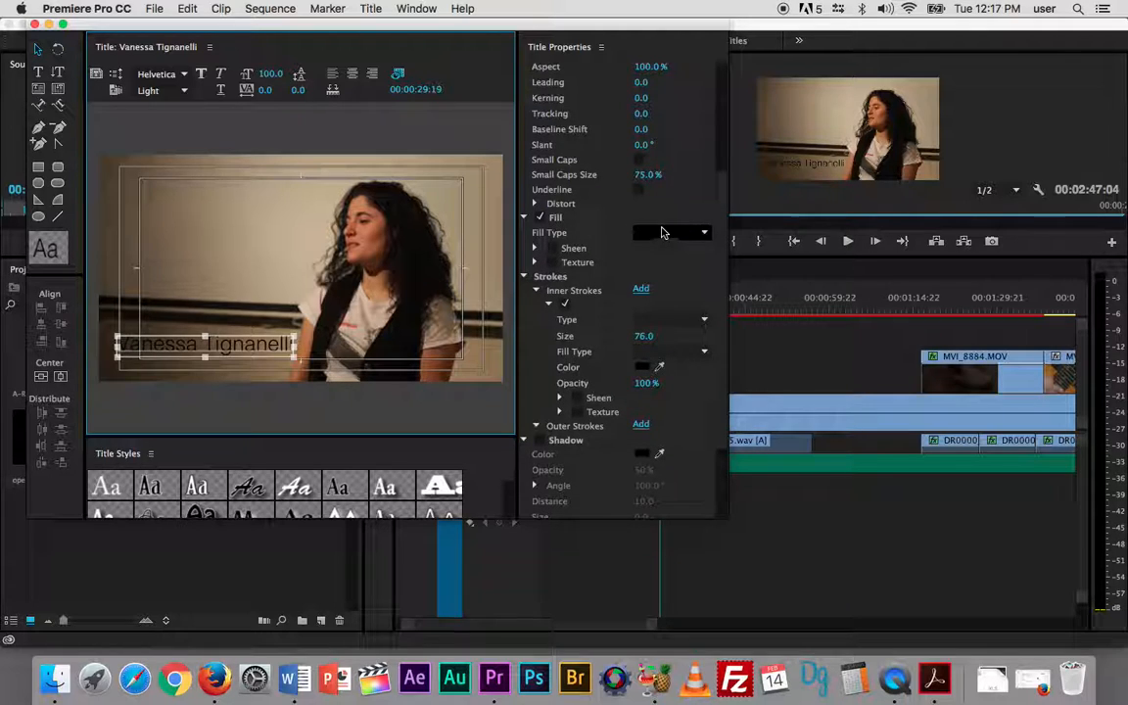
click(662, 230)
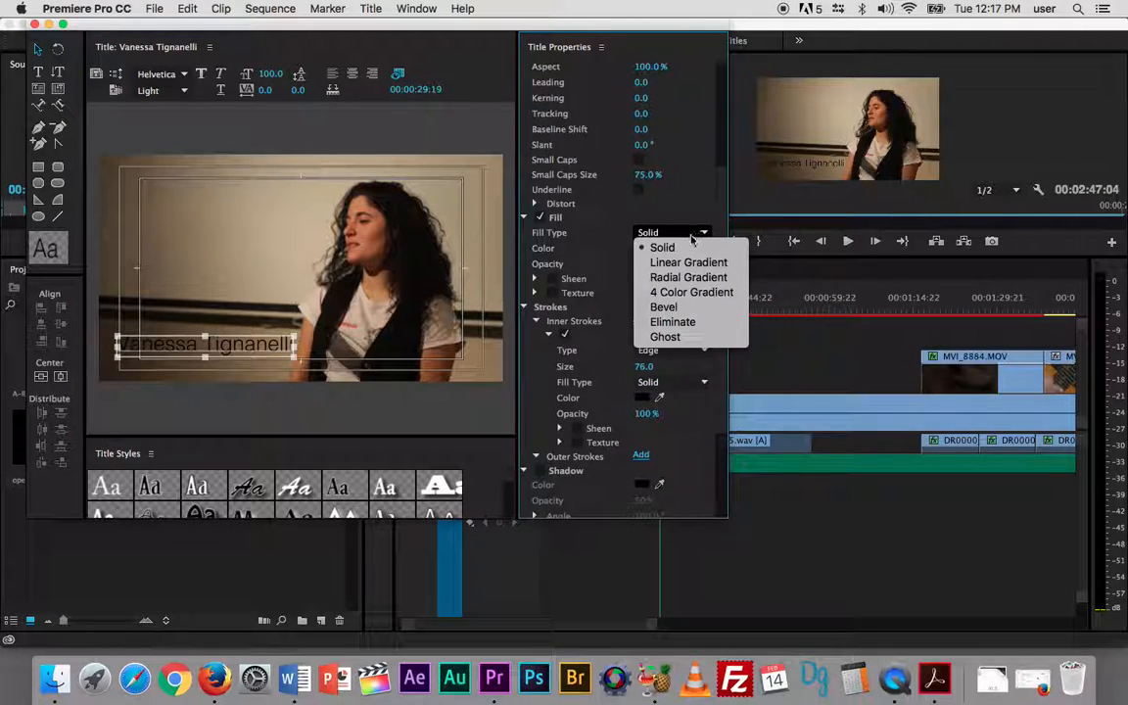
click(658, 248)
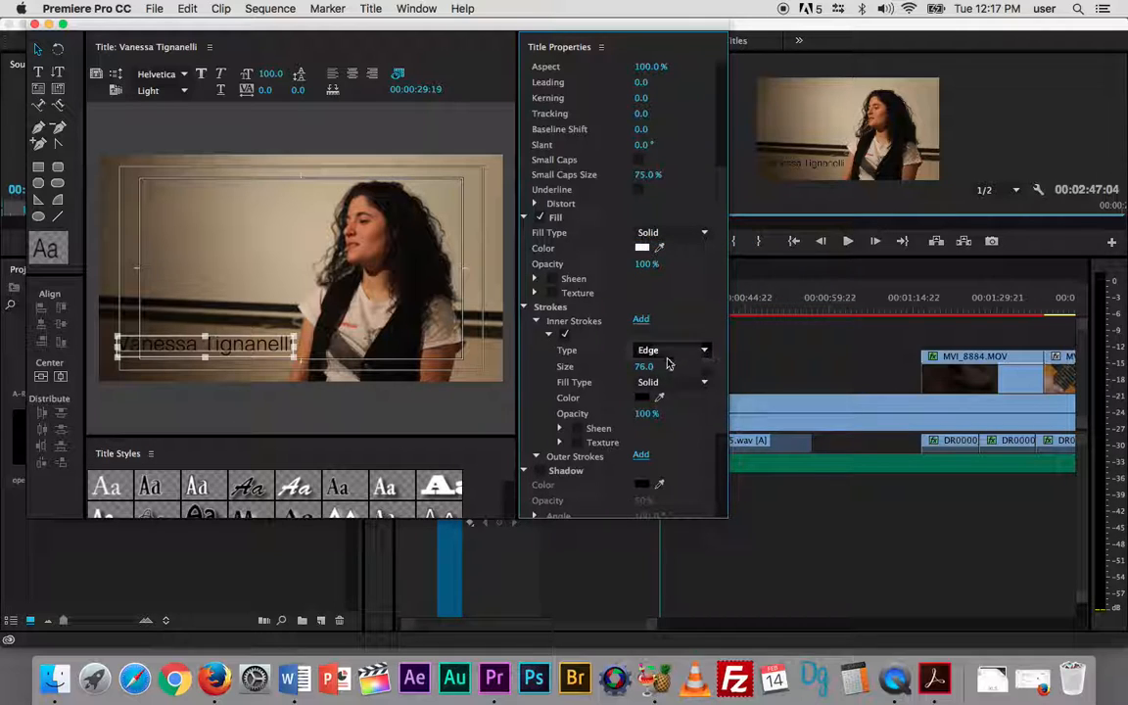
click(641, 400)
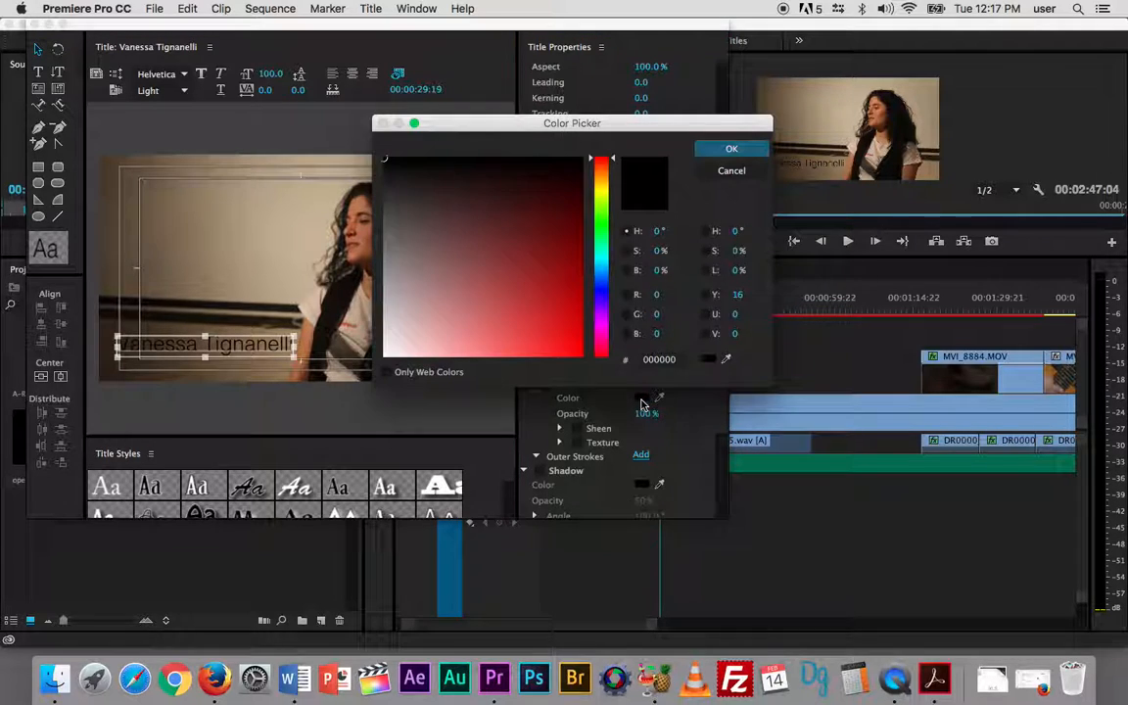
click(385, 345)
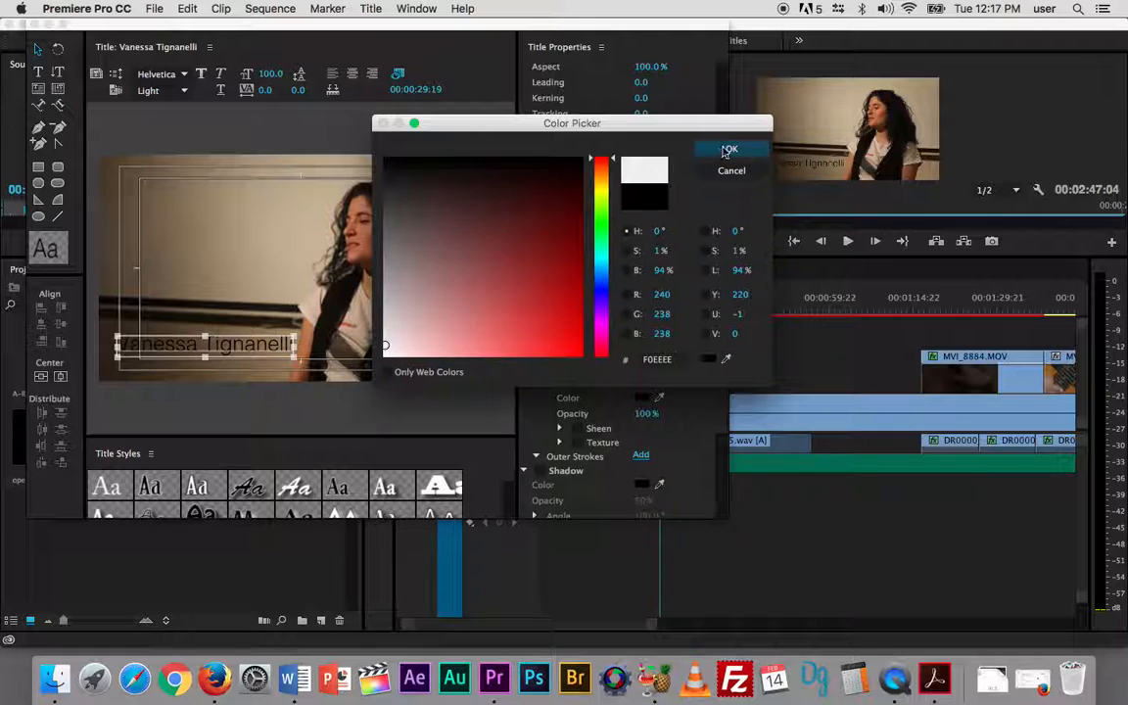
click(730, 150)
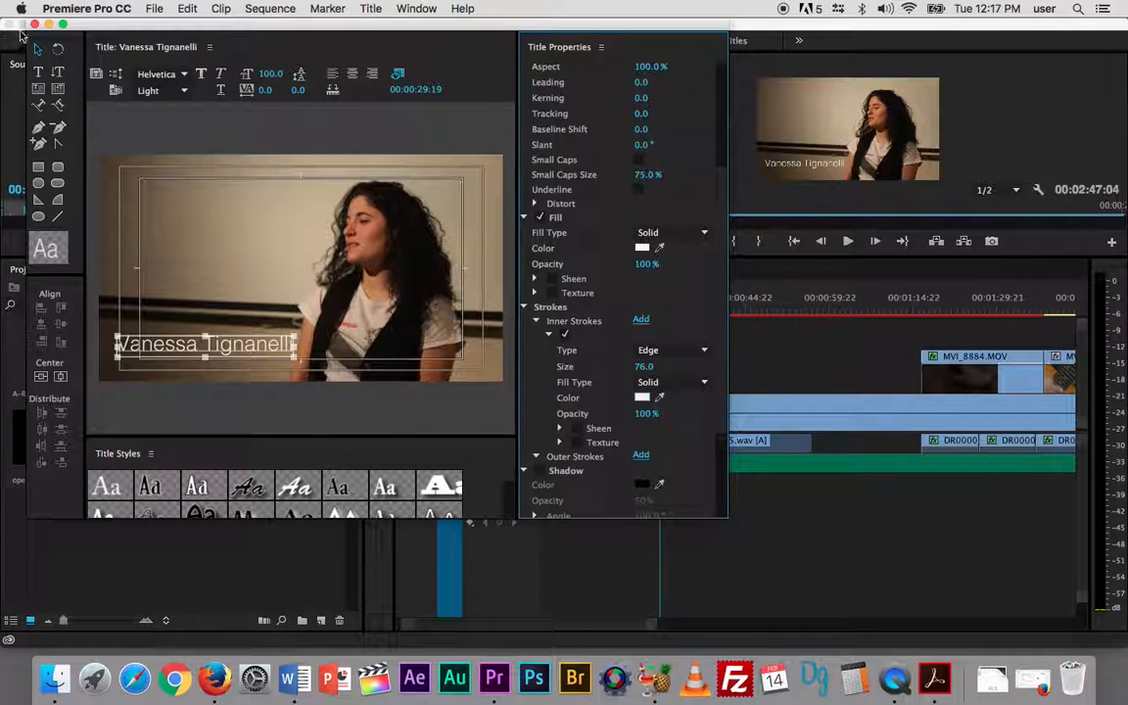
click(35, 23)
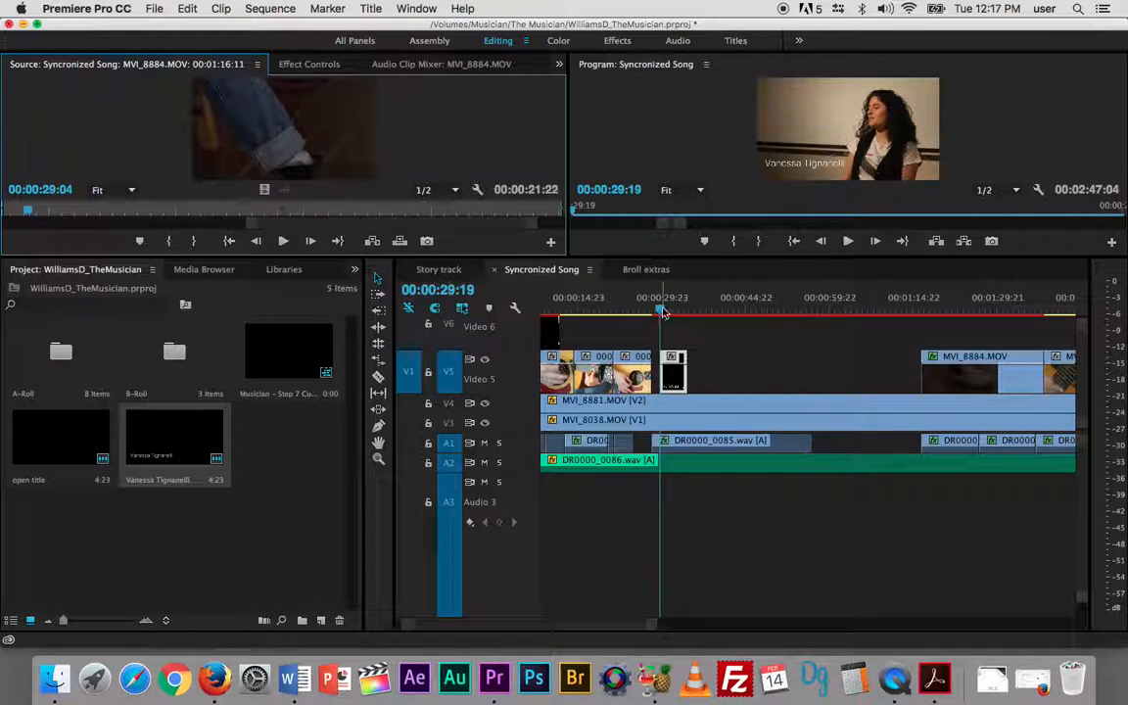
- Add Pen tool opacity keyframes at the start of the name title clip for a short fade-in from 0
click(710, 379)
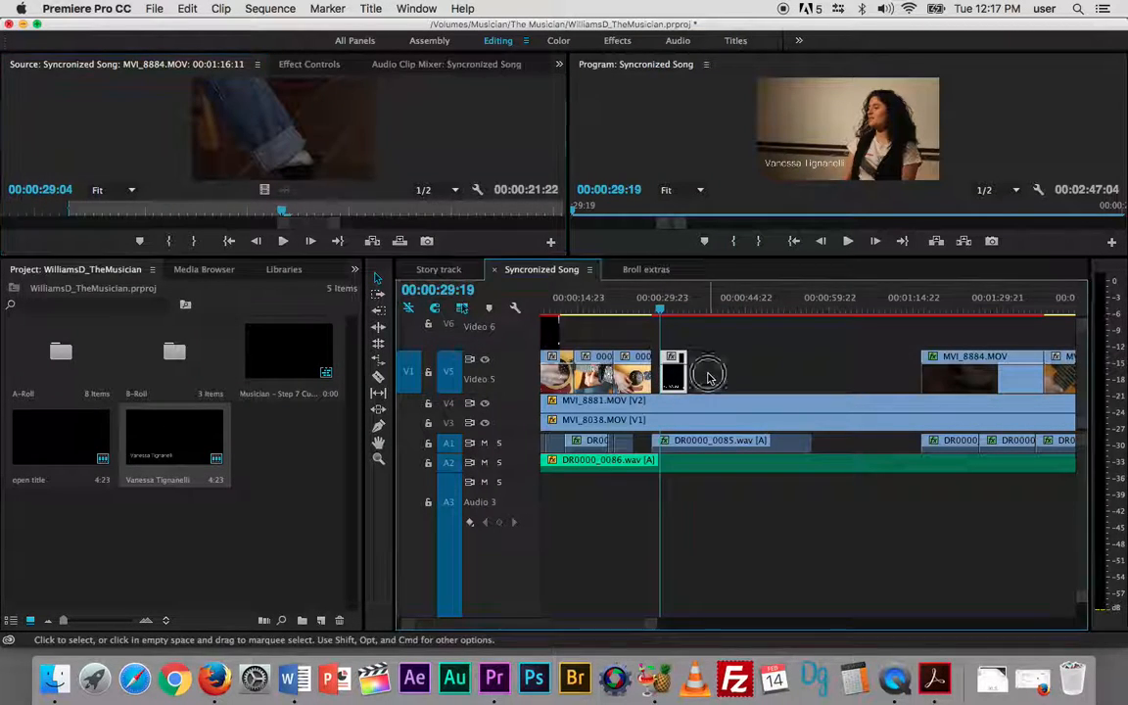
key(equal)
key(equal)
key(equal)
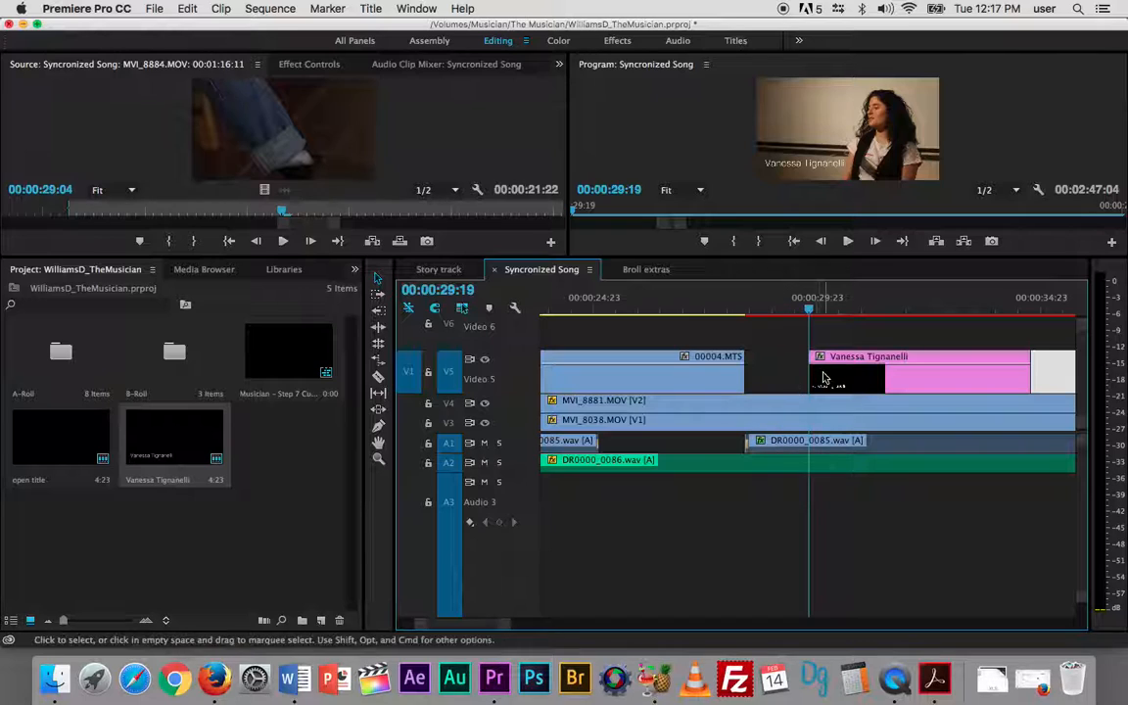
key(p)
click(813, 373)
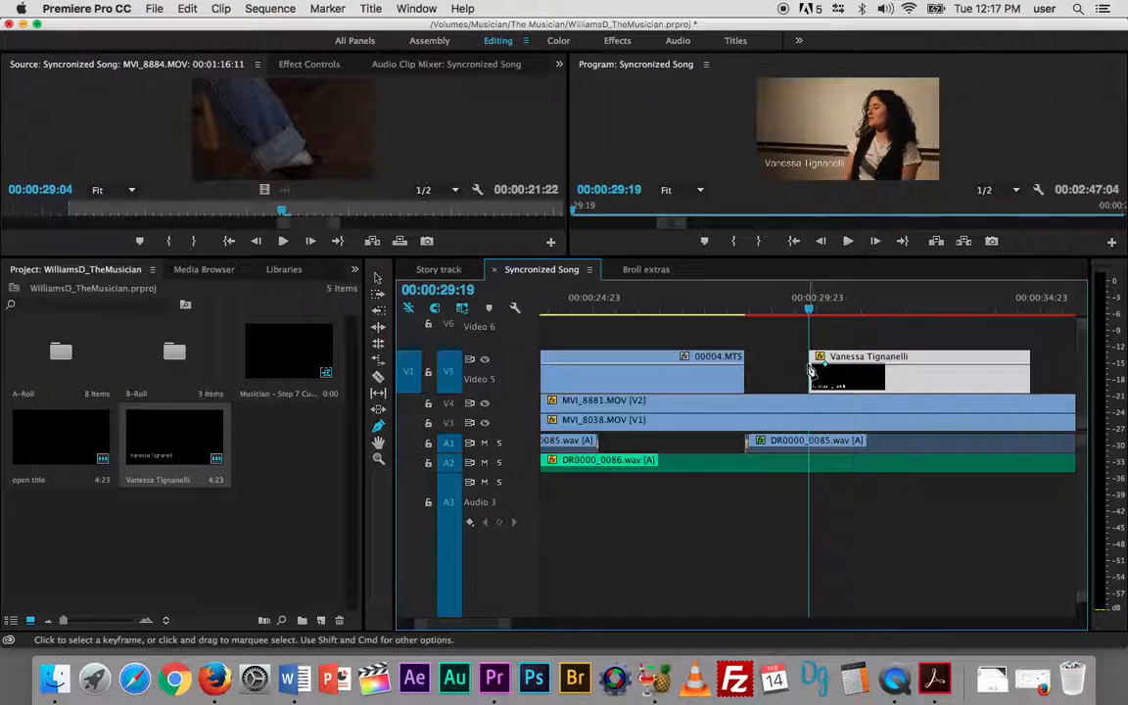
drag(811, 363, 811, 391)
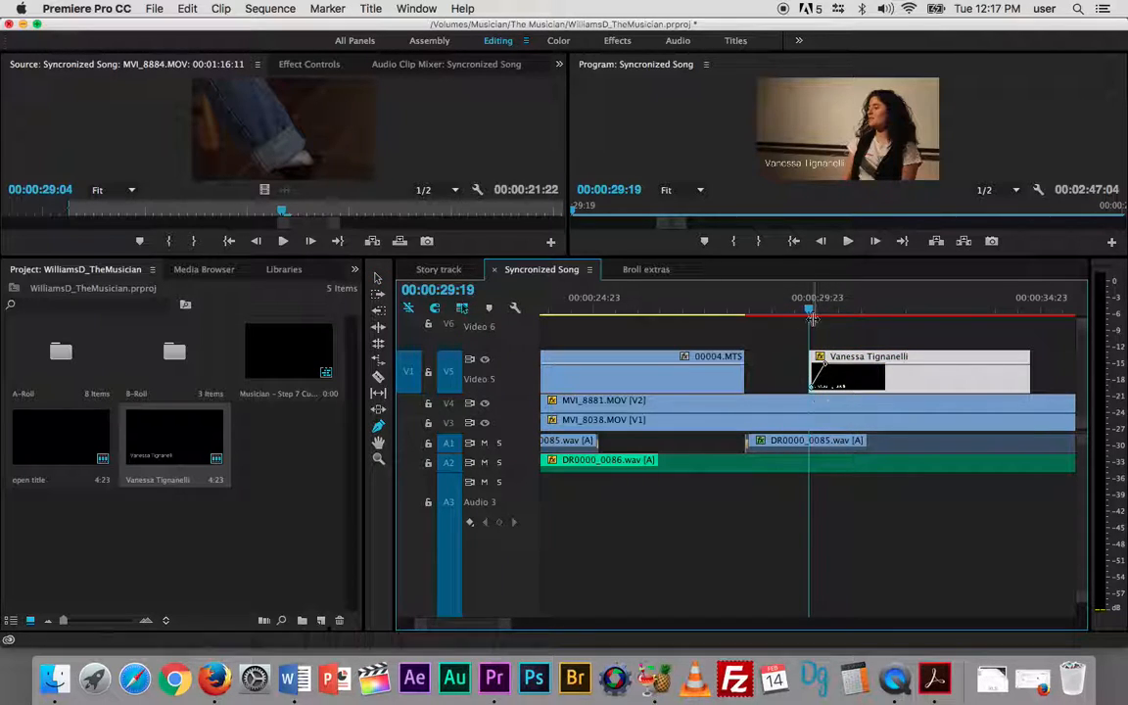
- Add two opacity keyframes near the end of the name title clip to fade it out to 0 from about 00:00:33:13
drag(810, 313, 978, 312)
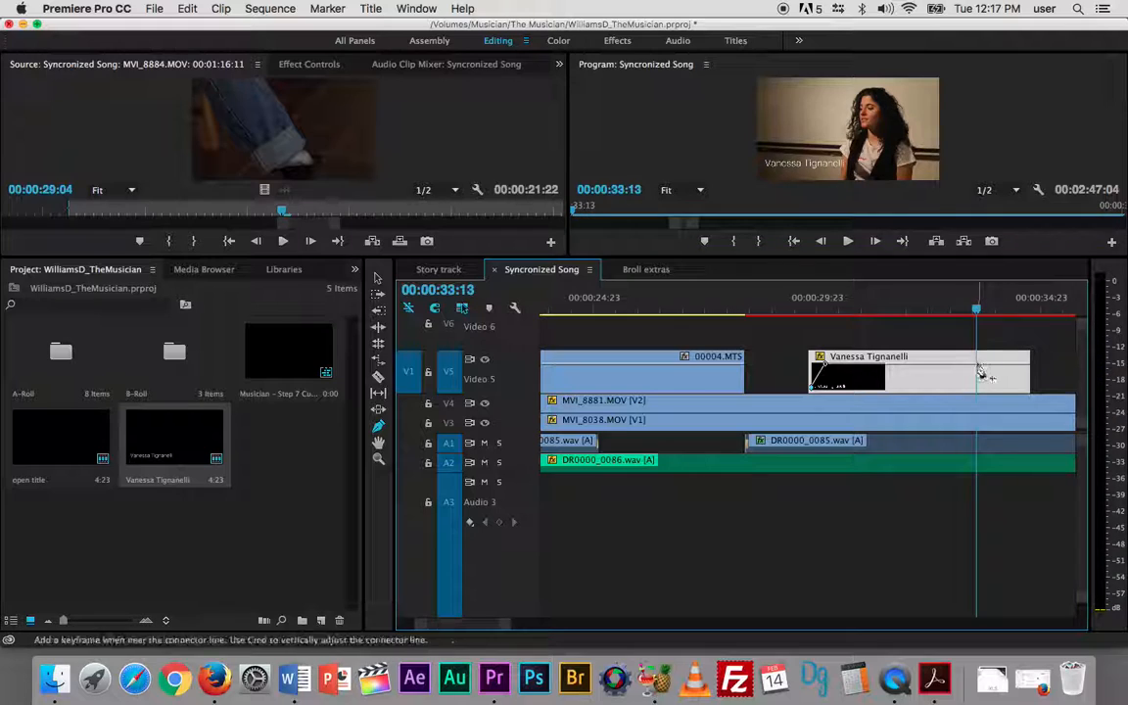
click(977, 363)
drag(987, 363, 990, 391)
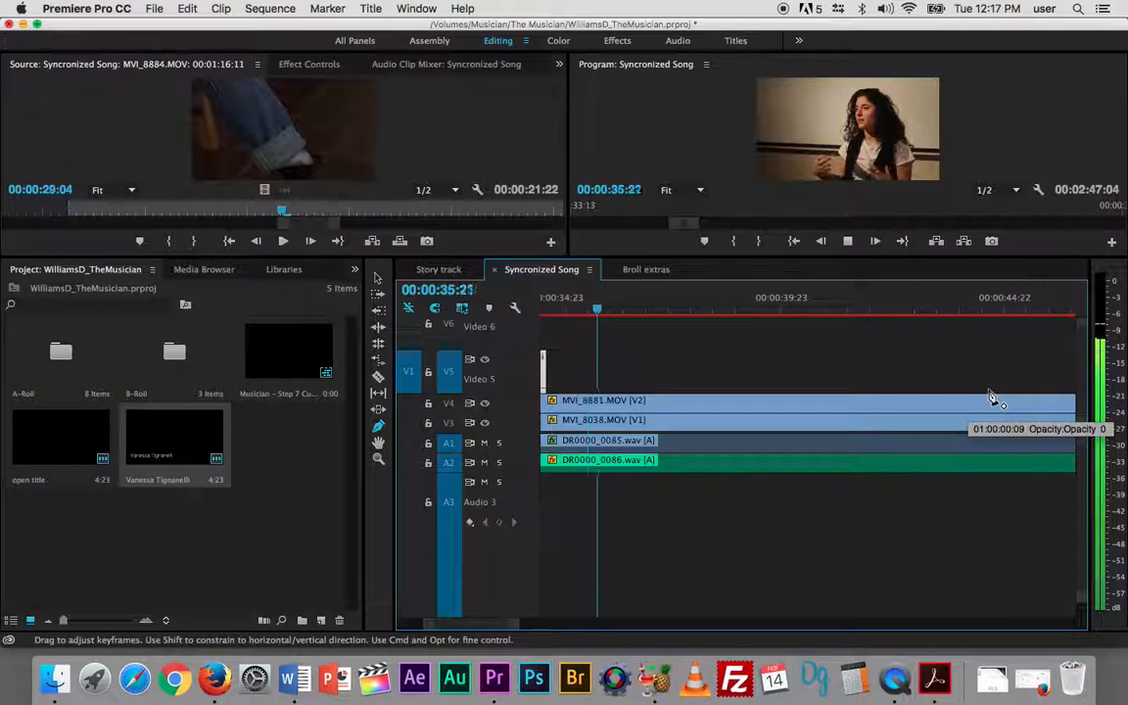
- Play past the name title and move the playhead near the sequence's end at 00:02:39:18
key(space)
key(minus)
key(minus)
key(minus)
key(minus)
key(minus)
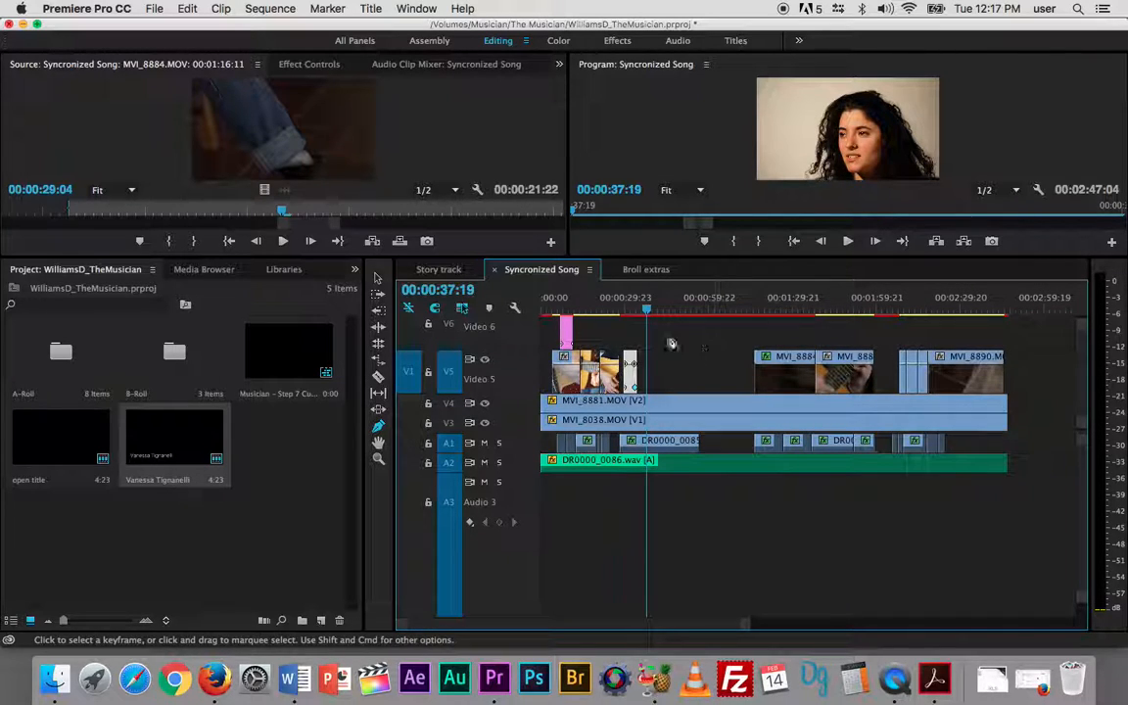
drag(646, 309, 990, 314)
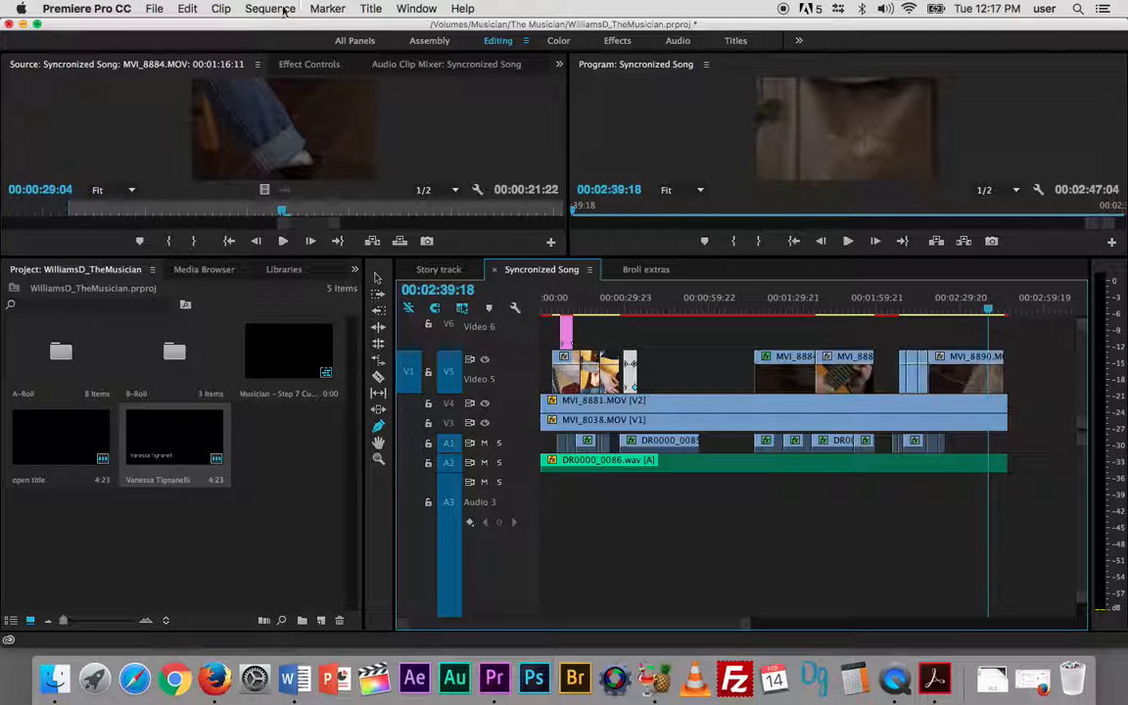
- Create a new title named "end credits" based on the musician-name title, keeping the 1920 x 1080 video settings
double_click(180, 427)
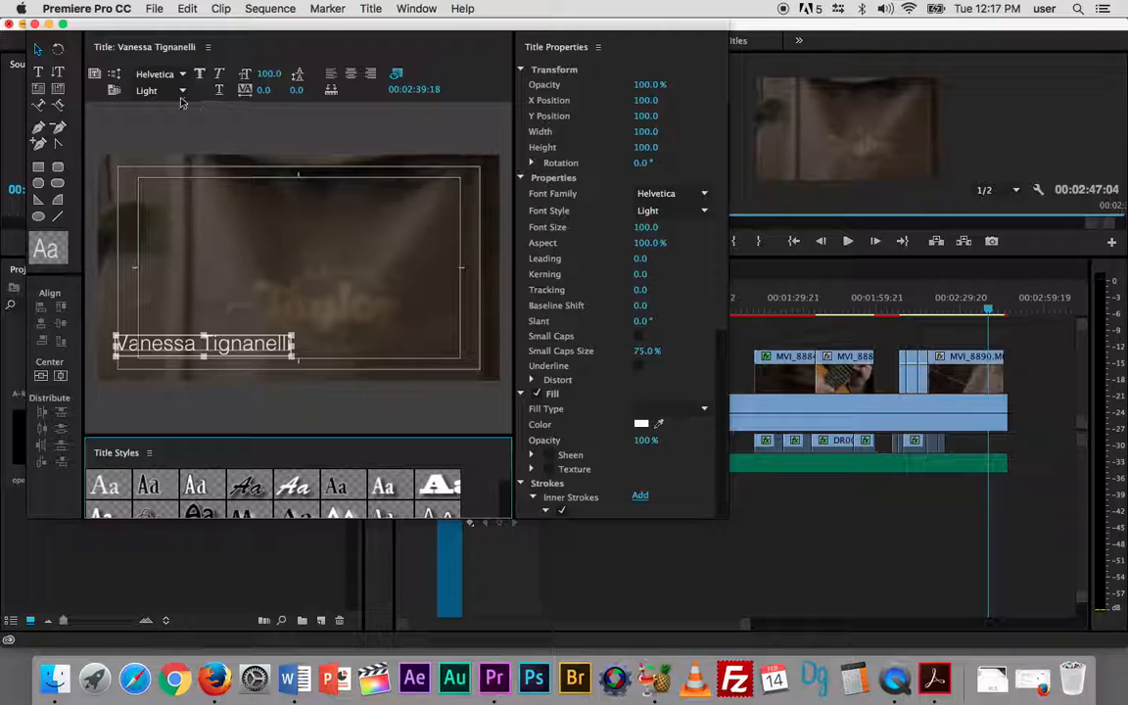
click(95, 75)
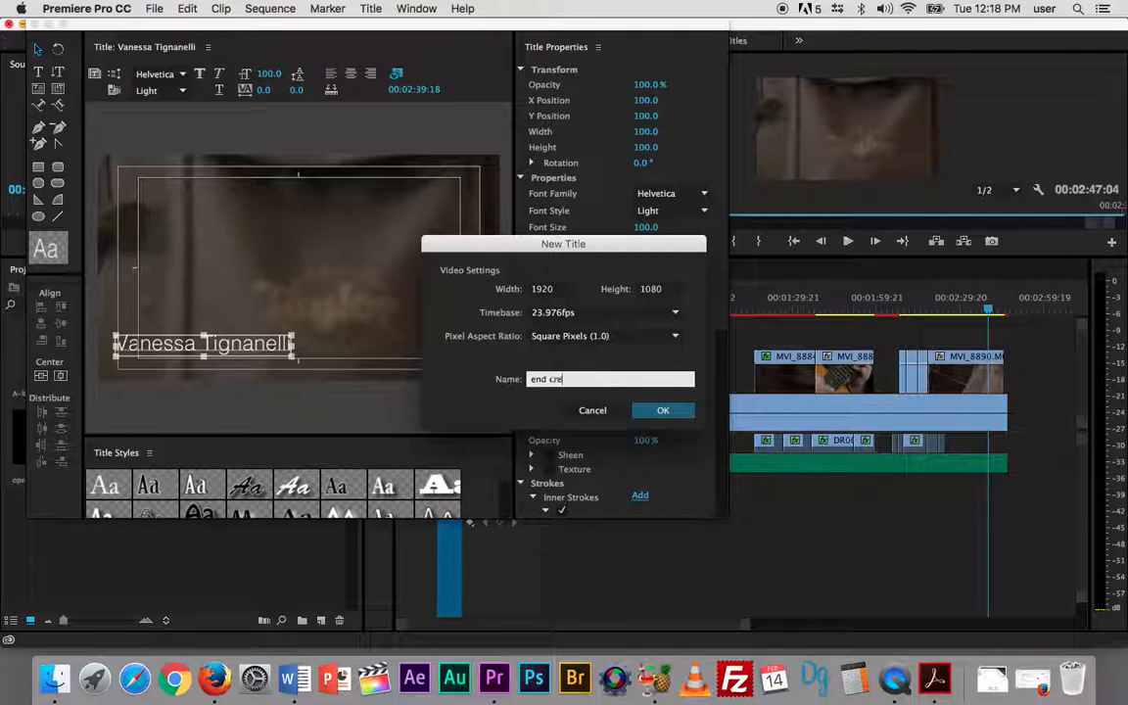
text(end credits)
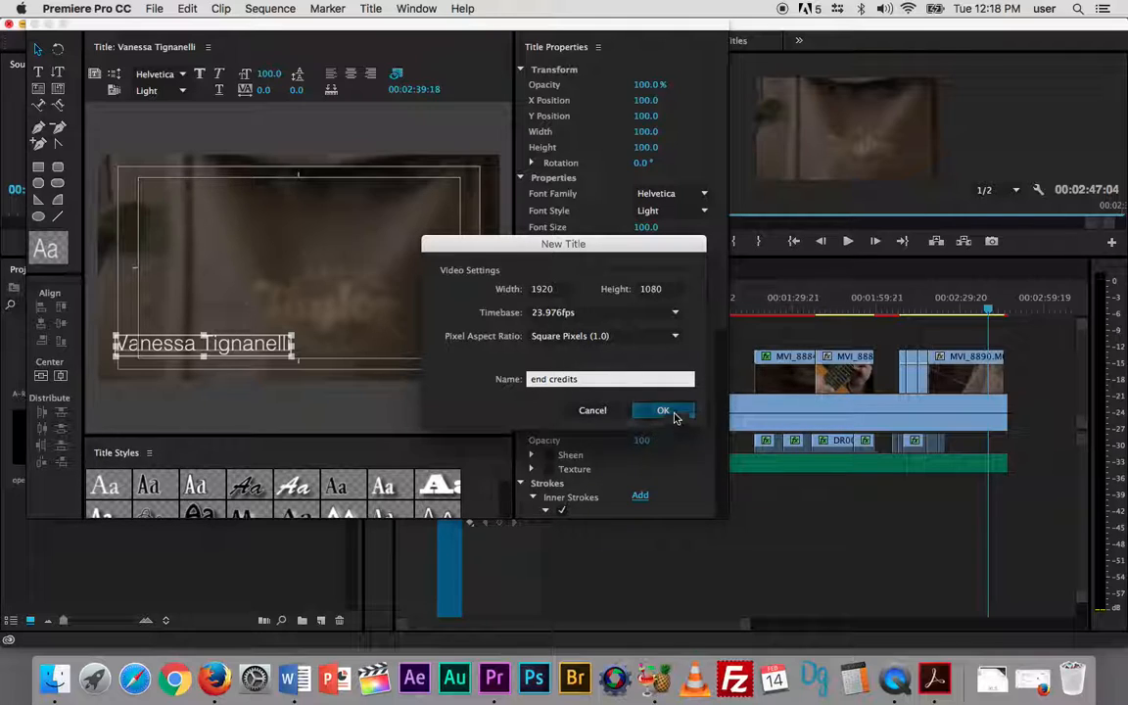
click(666, 413)
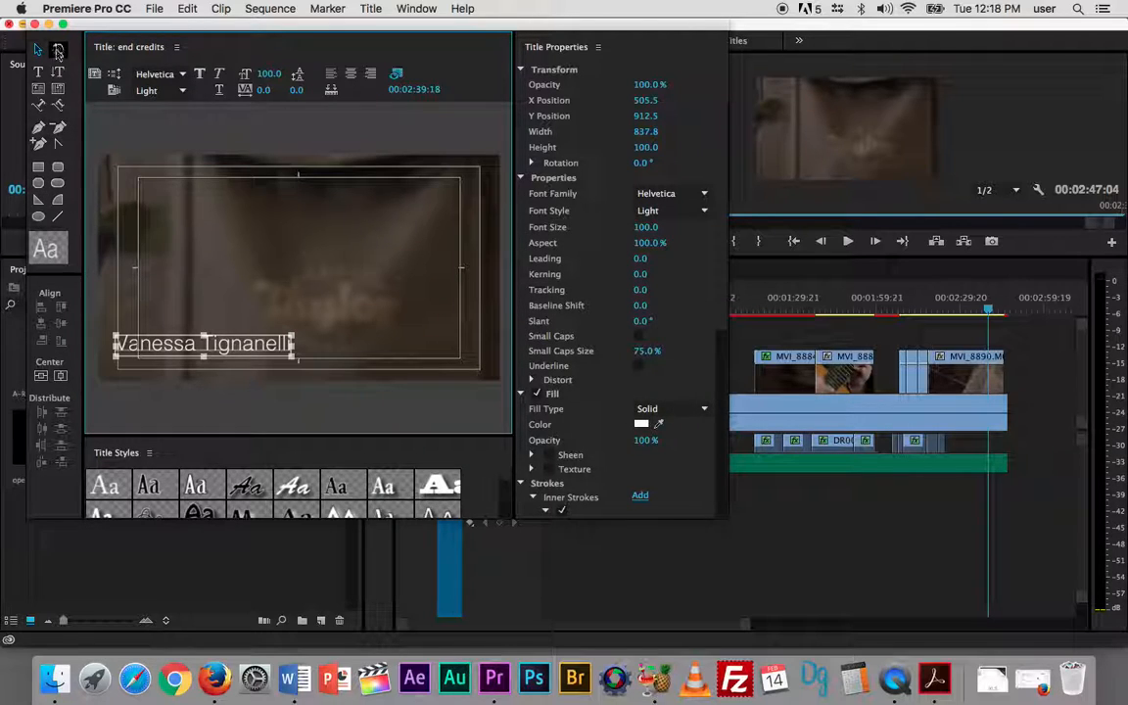
- Replace the musician's name in the title with "Edited By" and put the editor's full name on a line below it
double_click(273, 348)
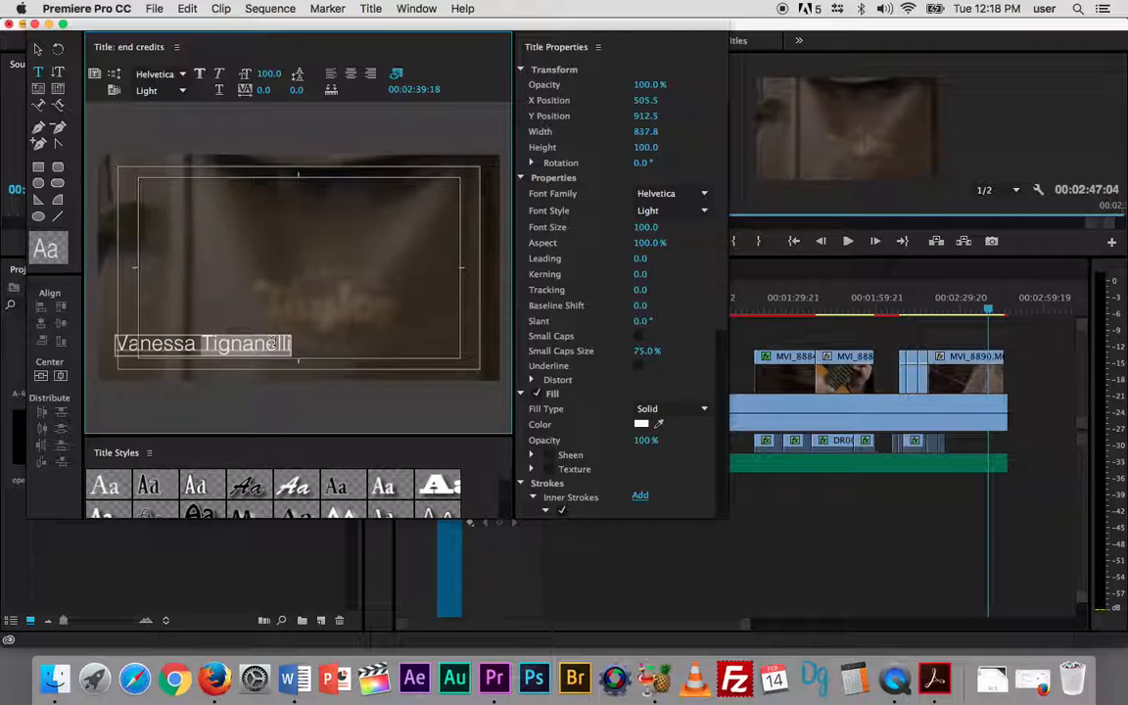
key(BackSpace)
key(BackSpace)
key(BackSpace)
key(BackSpace)
key(BackSpace)
key(BackSpace)
key(BackSpace)
key(BackSpace)
key(BackSpace)
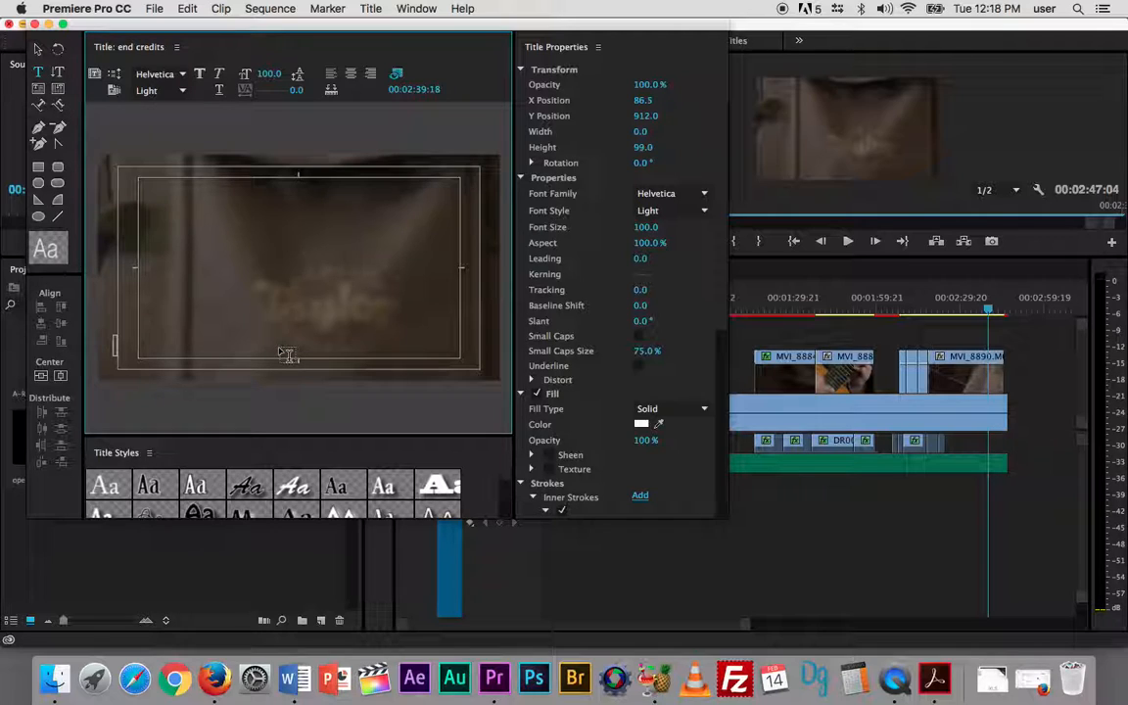
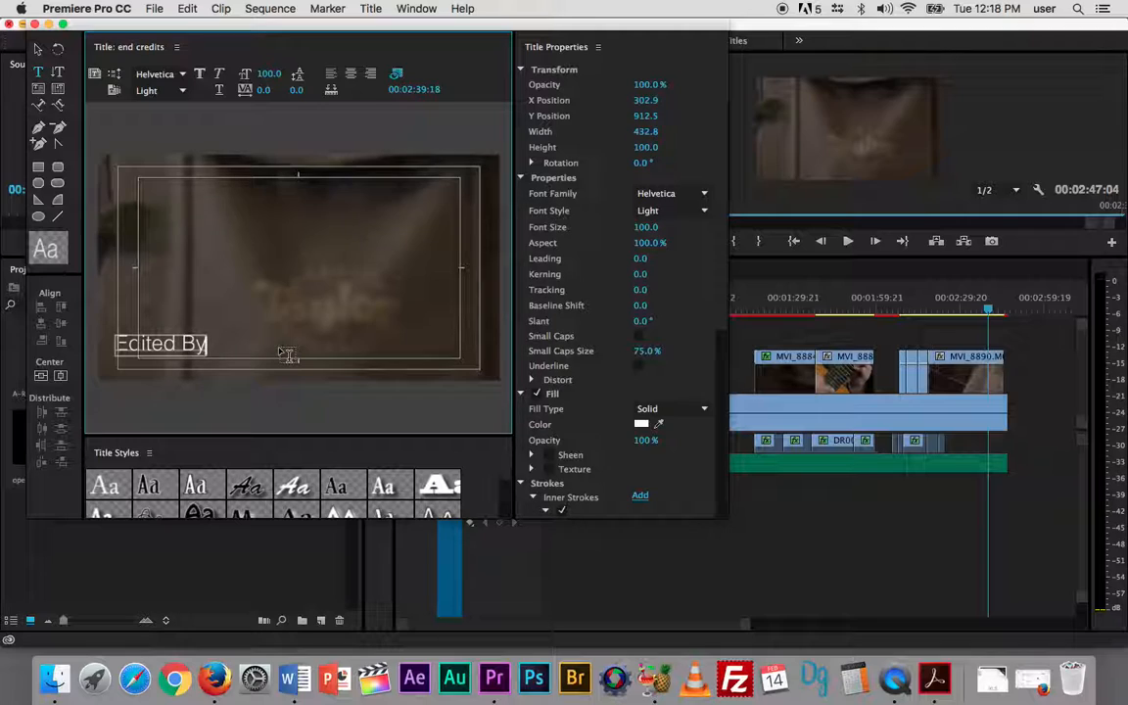
key(Return)
key(Return)
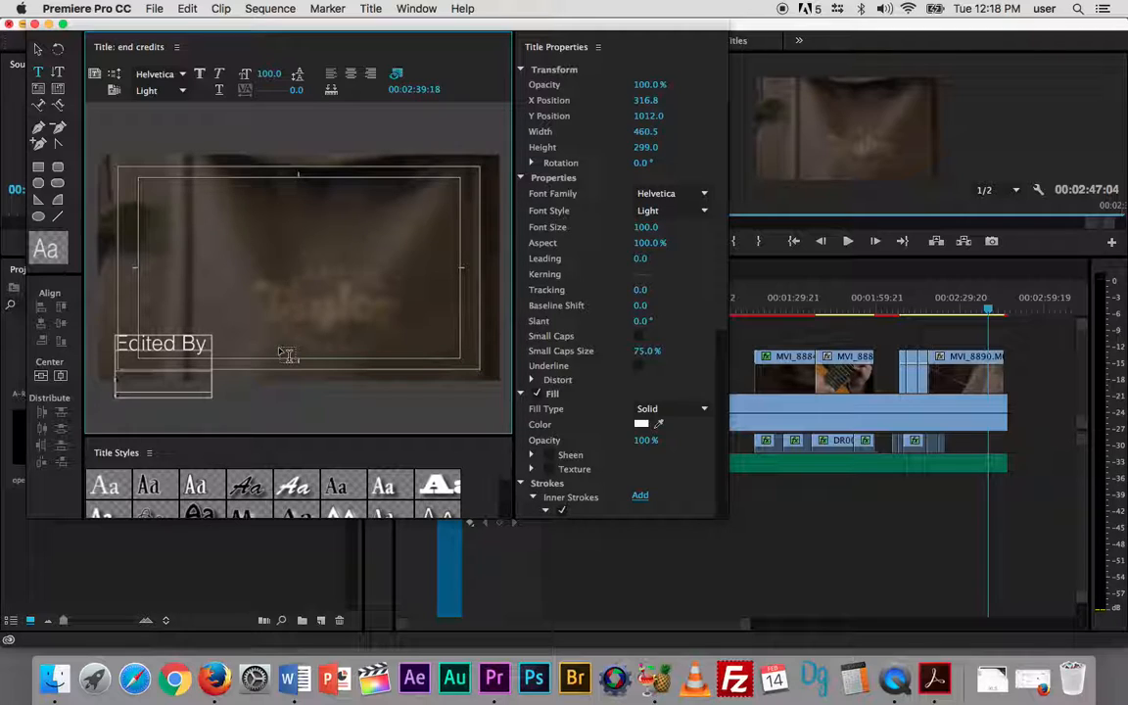
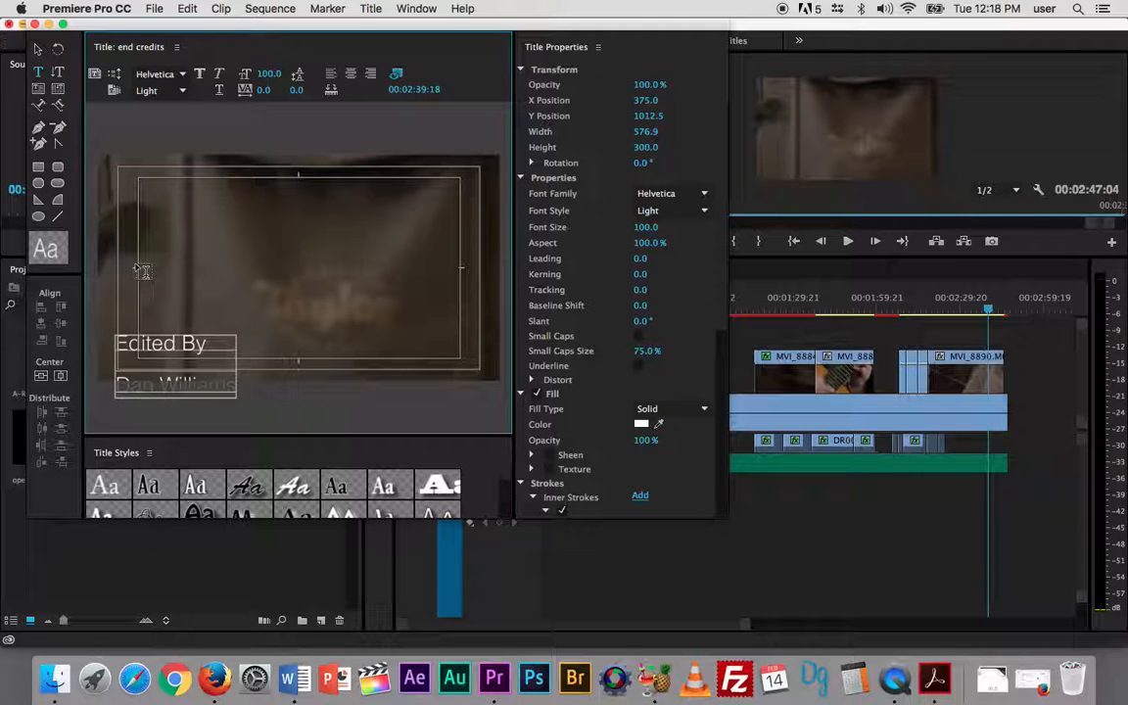
- Move the credit text block to the frame's lower-right corner within the outer safe margin, and place the text cursor before "Edited By"
click(37, 48)
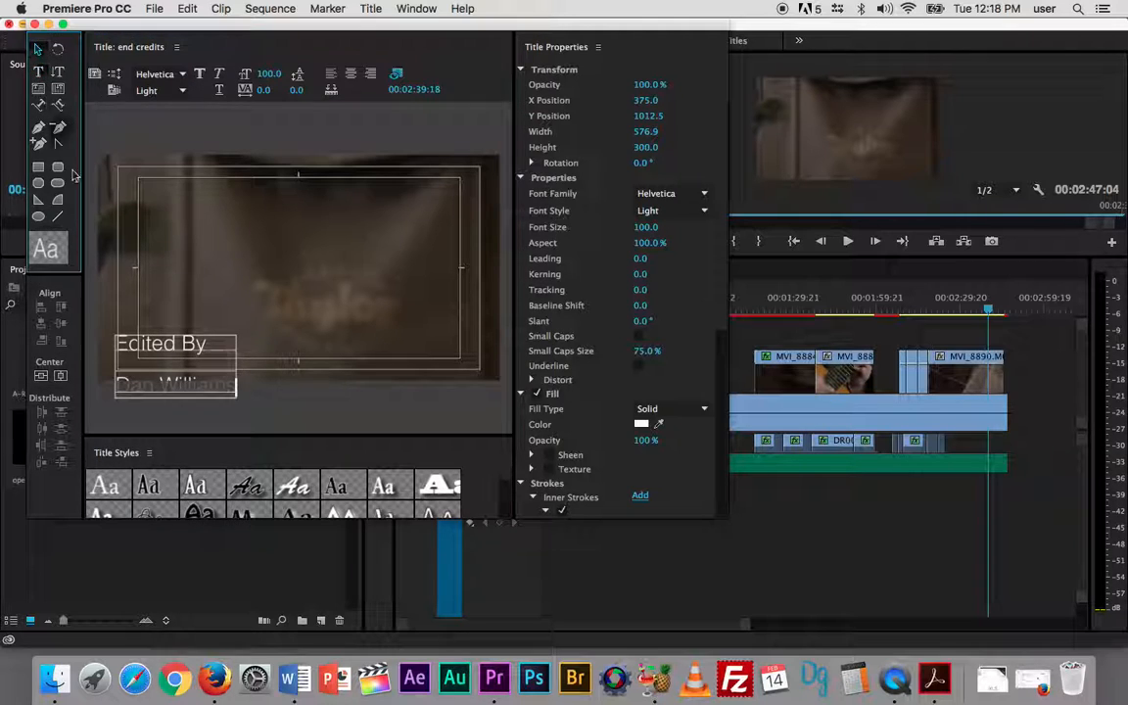
drag(166, 378, 375, 327)
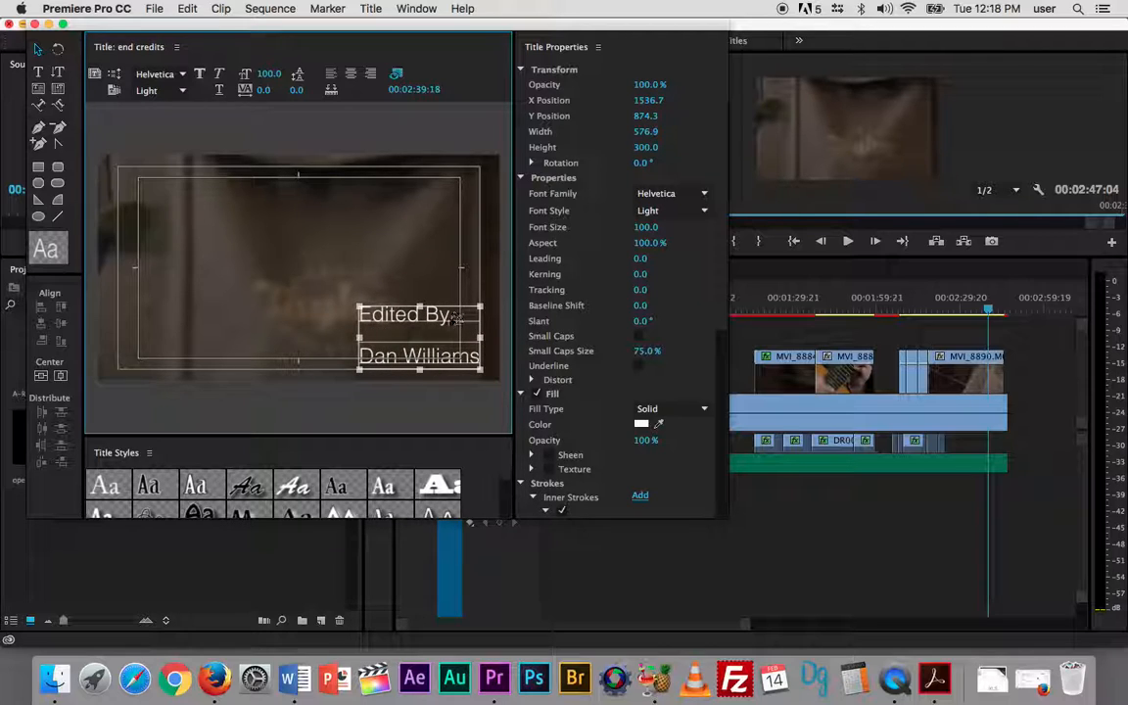
click(38, 72)
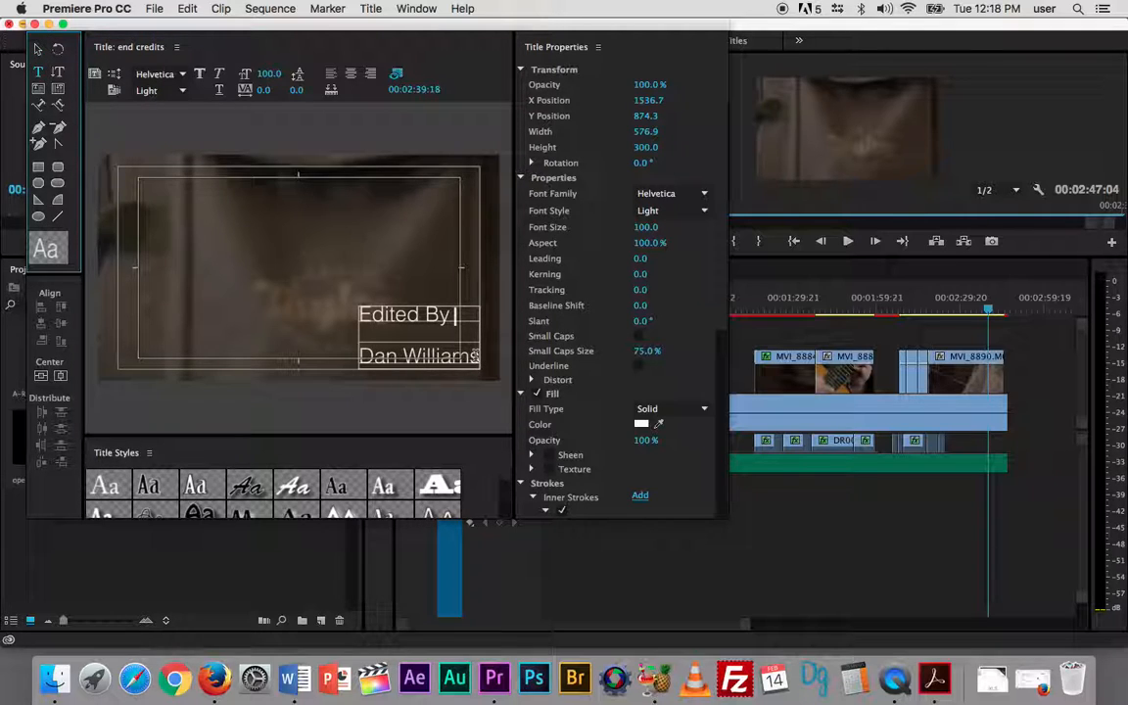
click(361, 315)
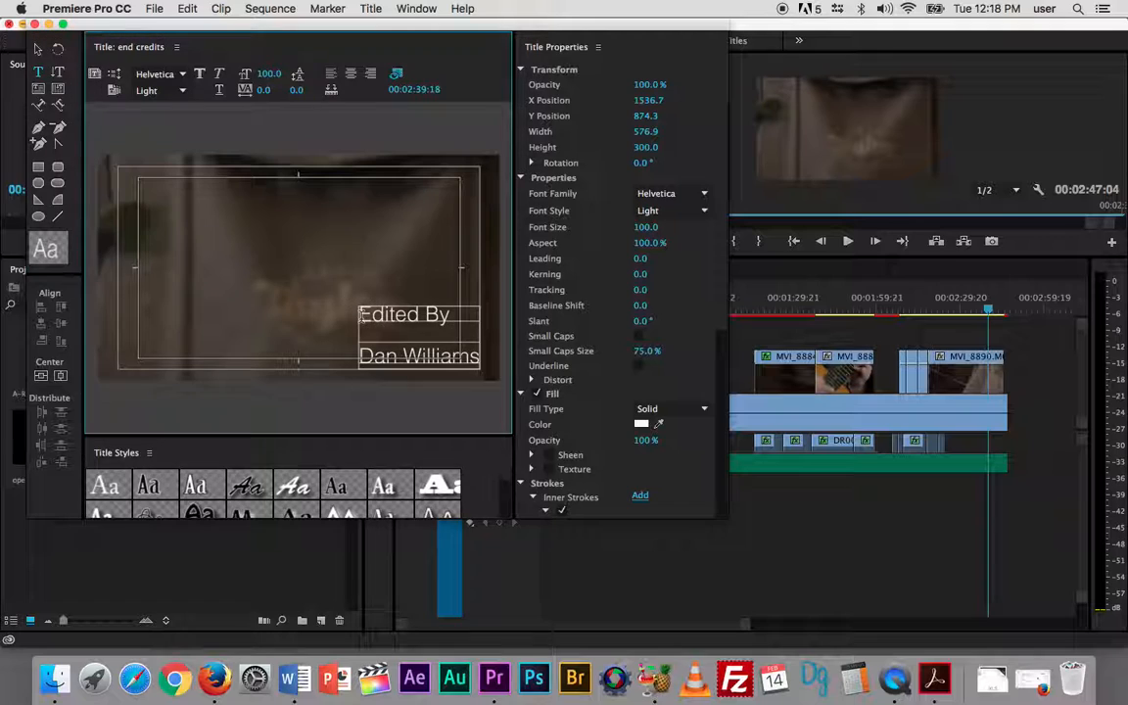
key(super+s)
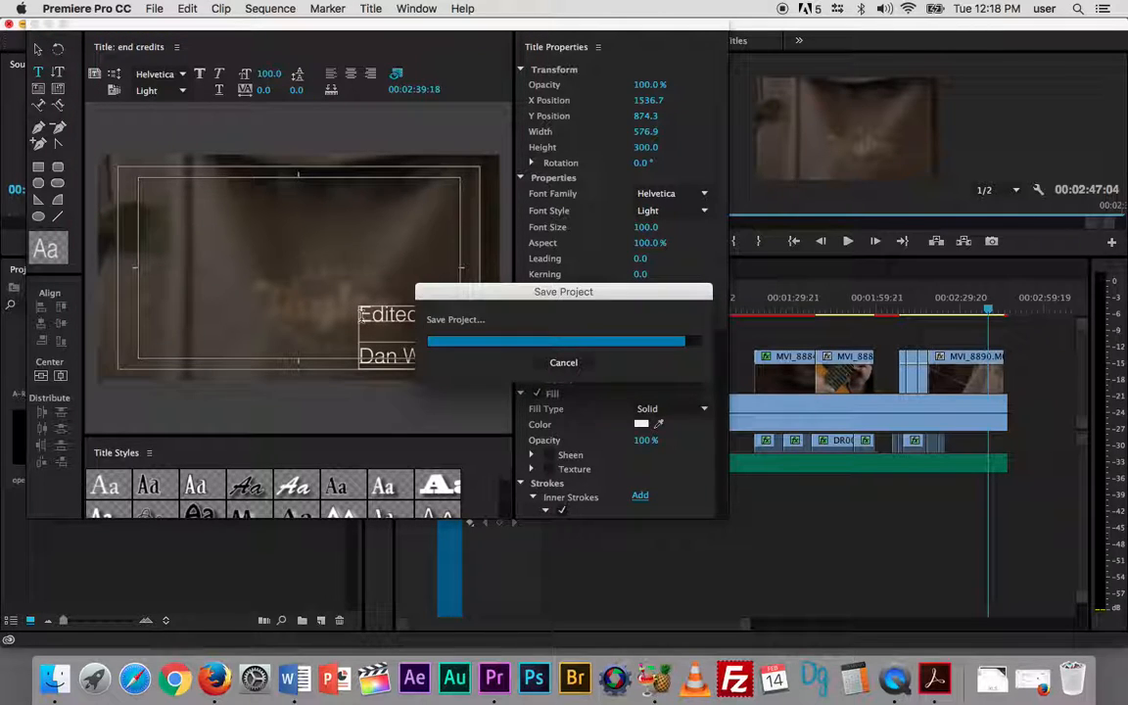
text(eo Shot)
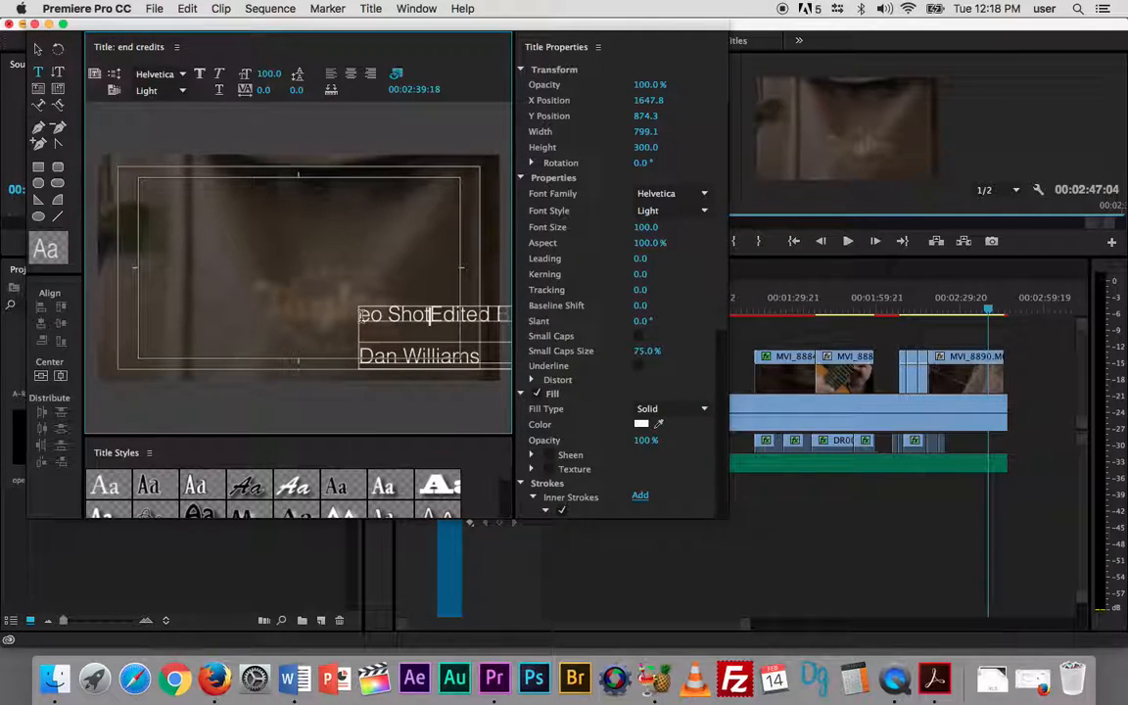
text( by)
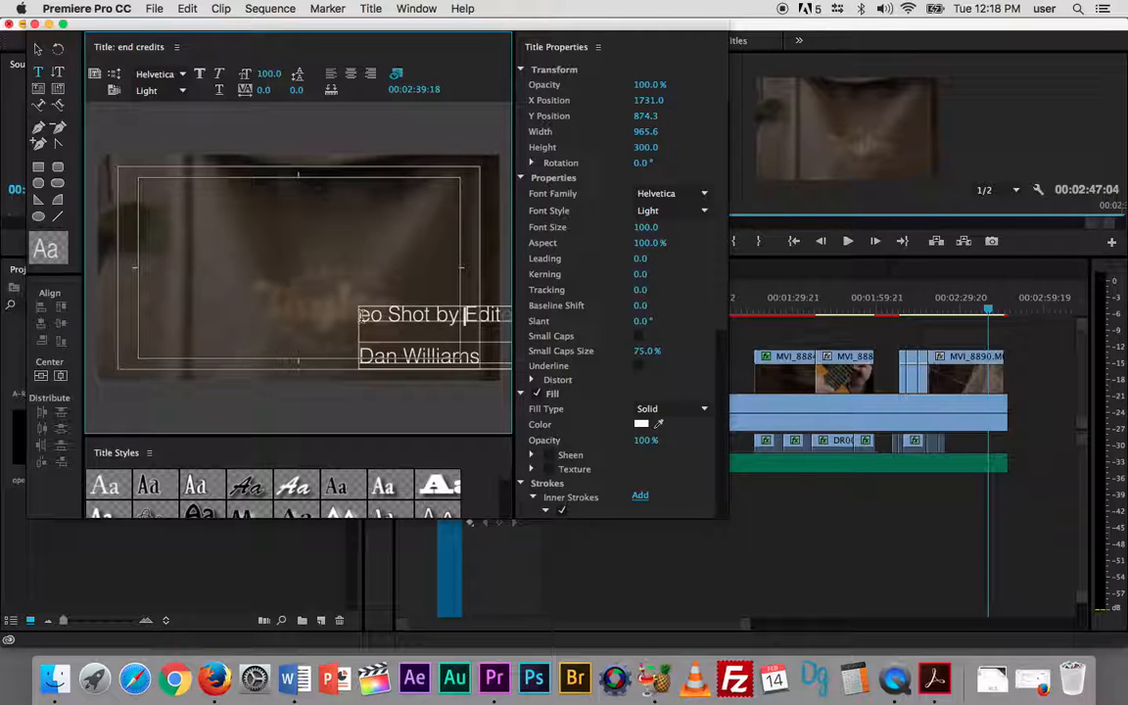
key(BackSpace)
key(BackSpace)
key(BackSpace)
key(BackSpace)
key(BackSpace)
key(BackSpace)
key(BackSpace)
key(BackSpace)
key(BackSpace)
key(BackSpace)
key(BackSpace)
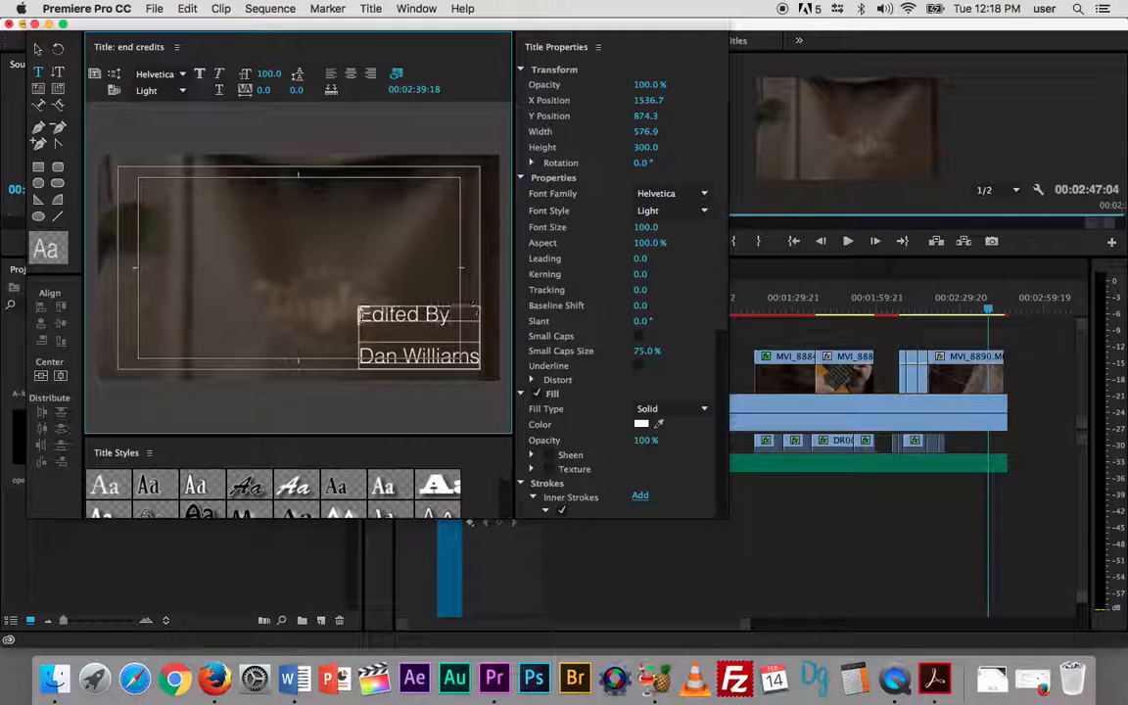
text(Video by)
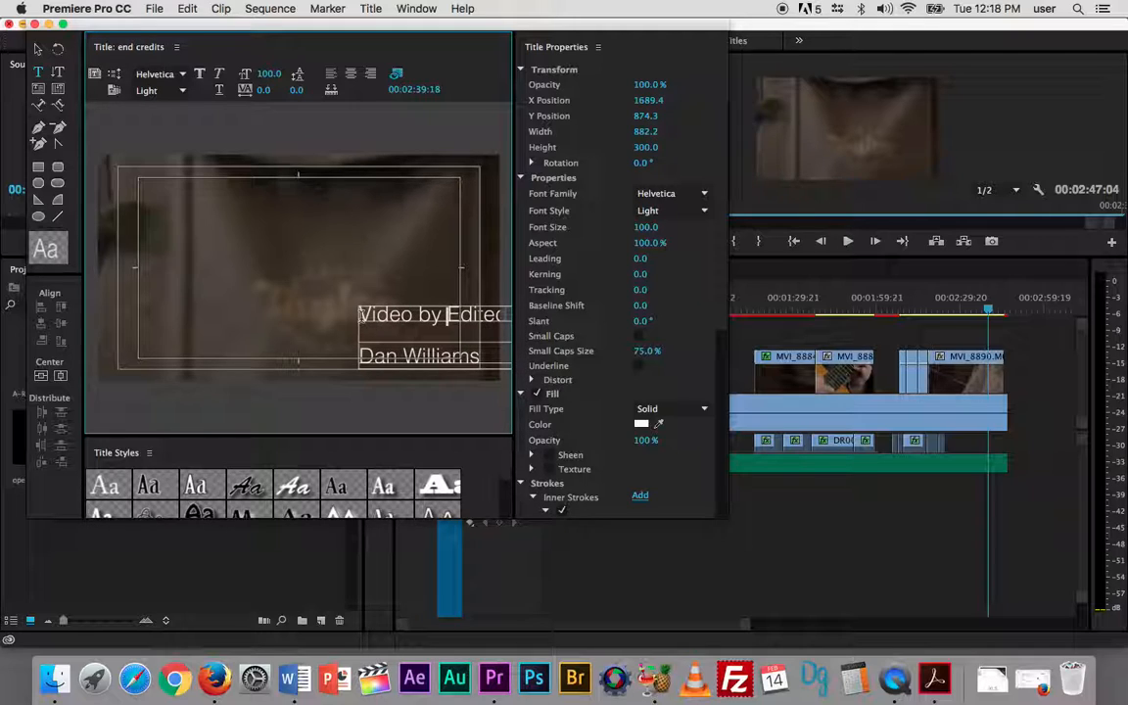
key(Return)
text(Loyal)
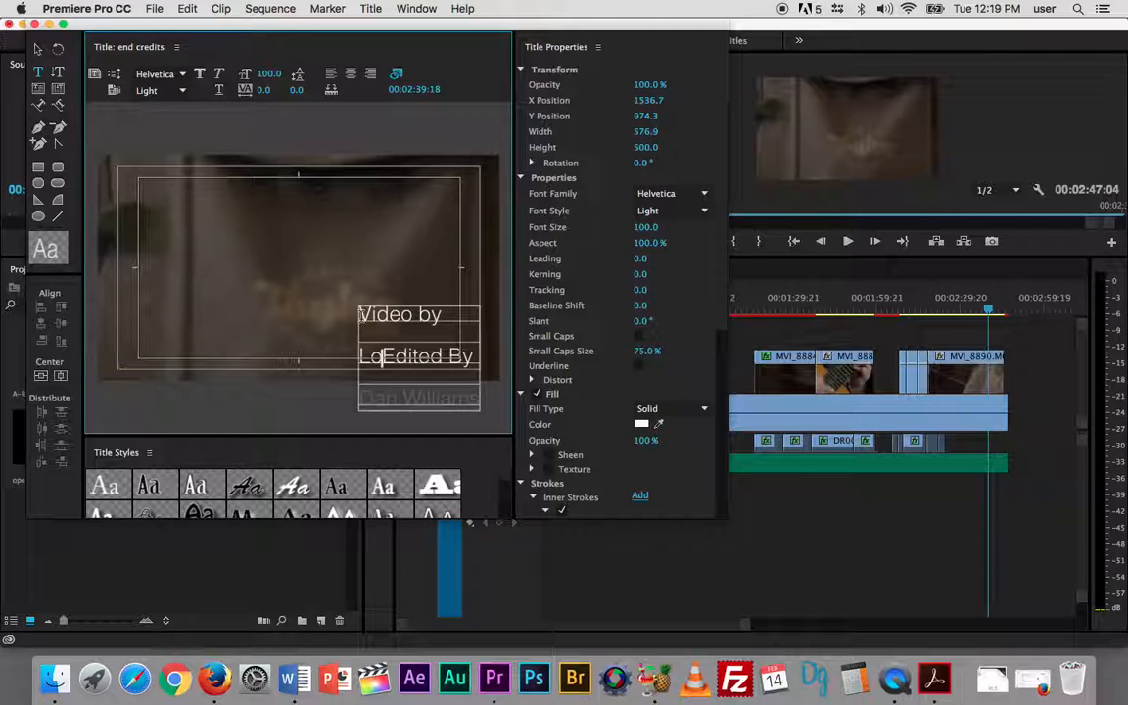
text(ist)
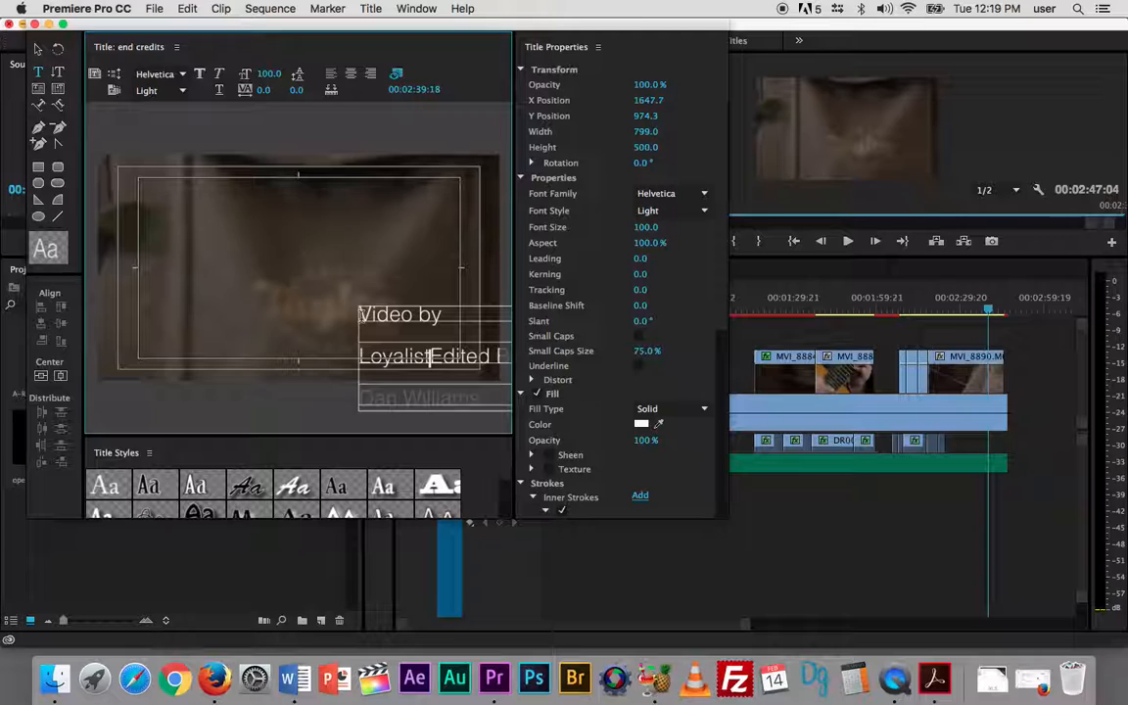
key(Left)
key(Left)
key(Left)
key(Left)
key(Left)
key(Left)
key(Left)
text(@)
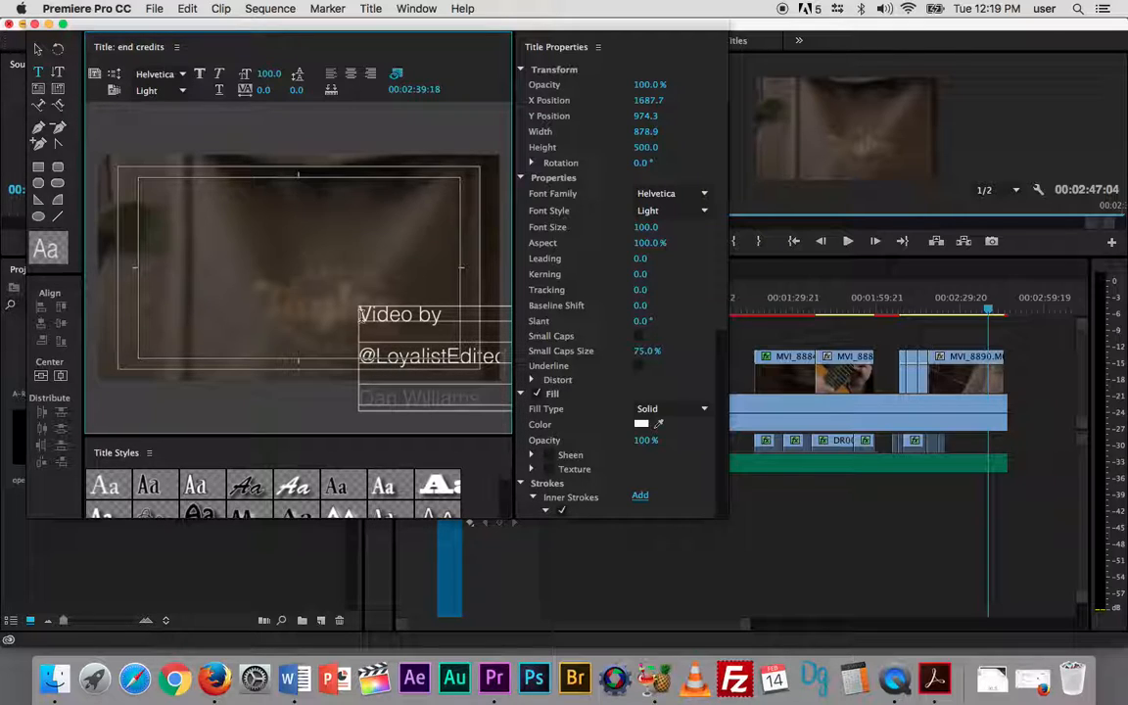
text(photo)
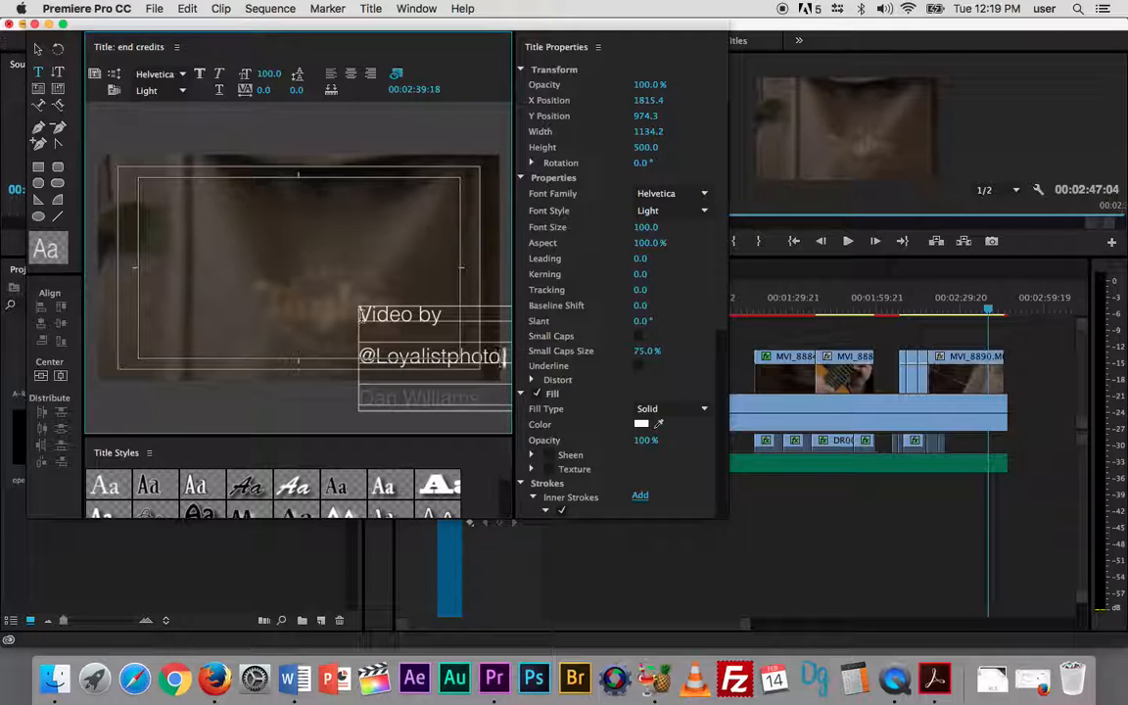
key(Return)
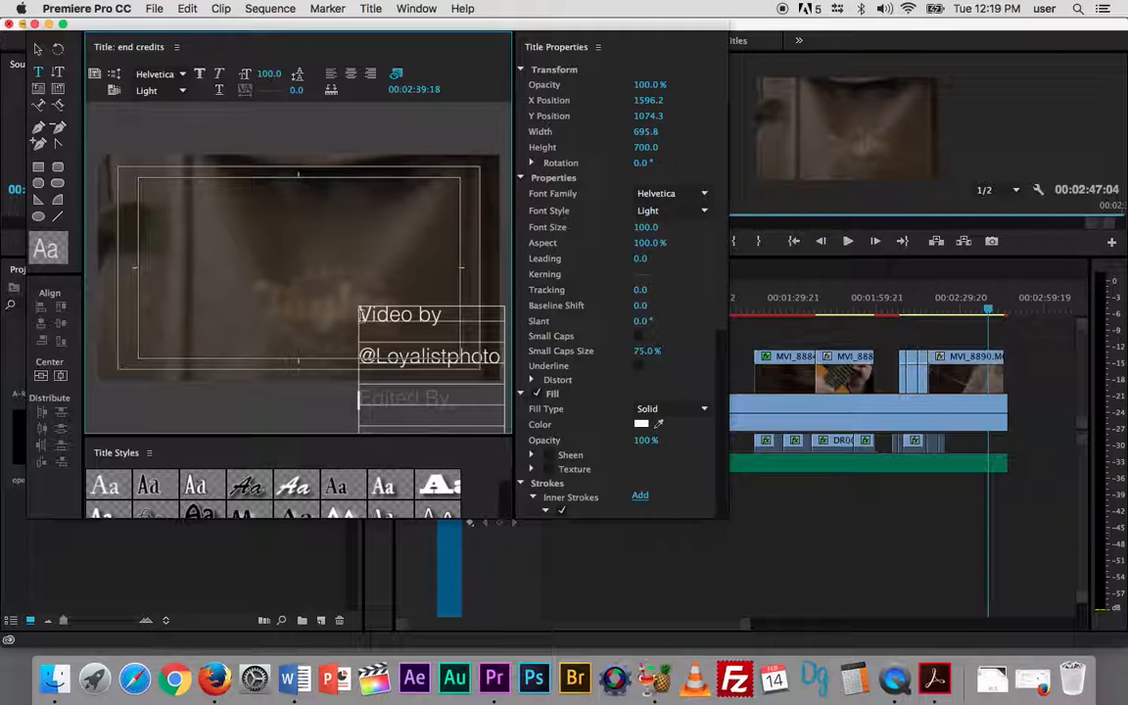
click(452, 398)
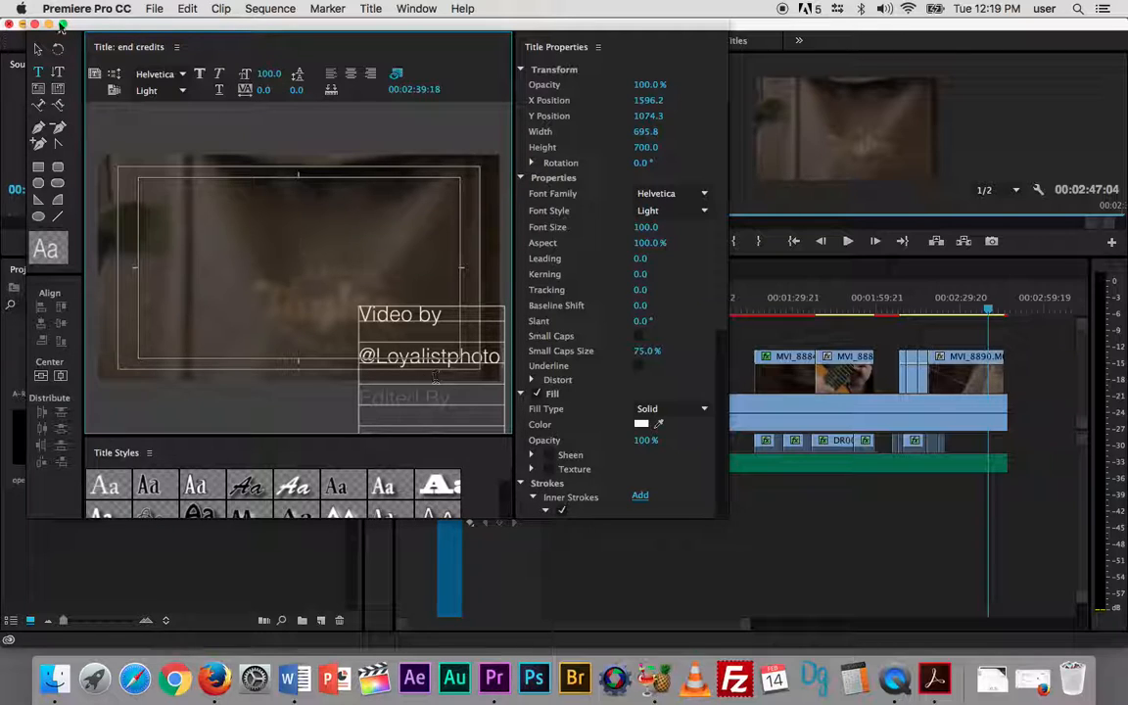
- Set the end credits title type to Roll, with Start Off Screen and End Off Screen enabled
click(113, 75)
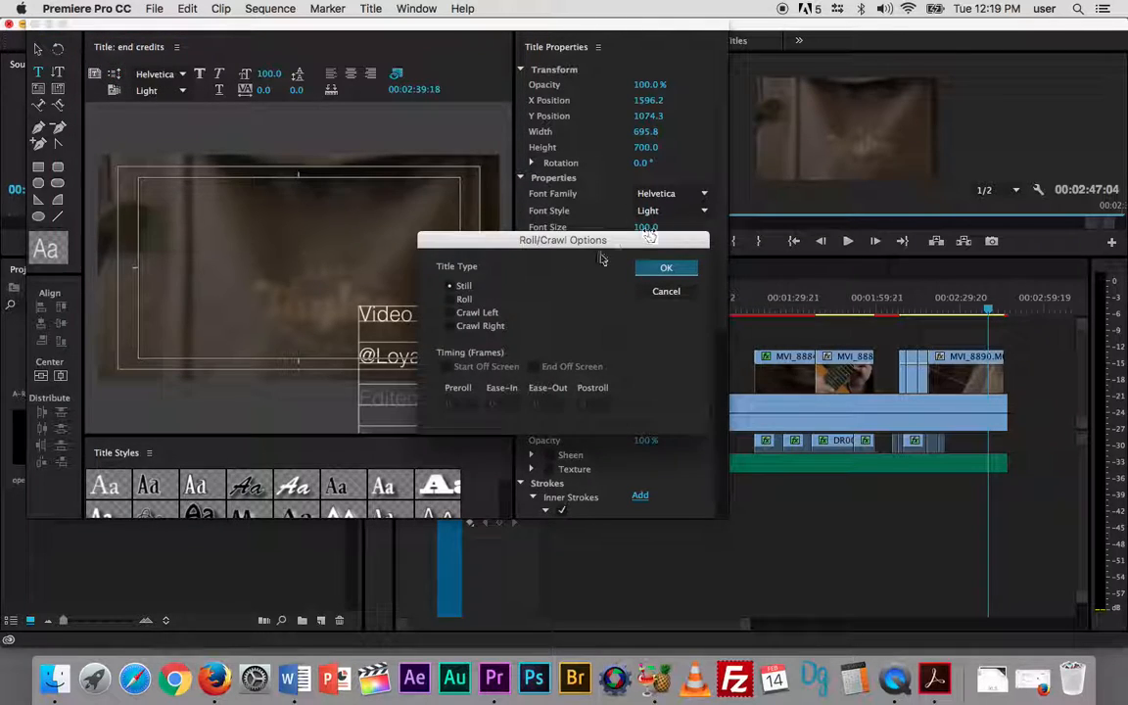
click(453, 300)
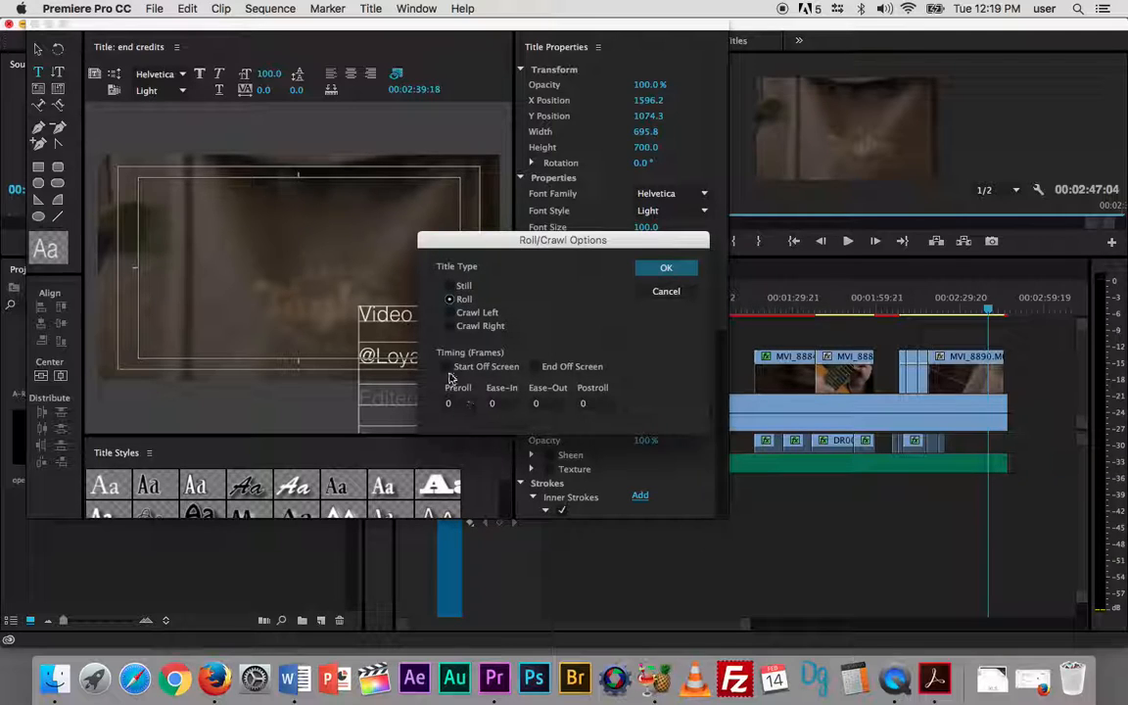
click(534, 367)
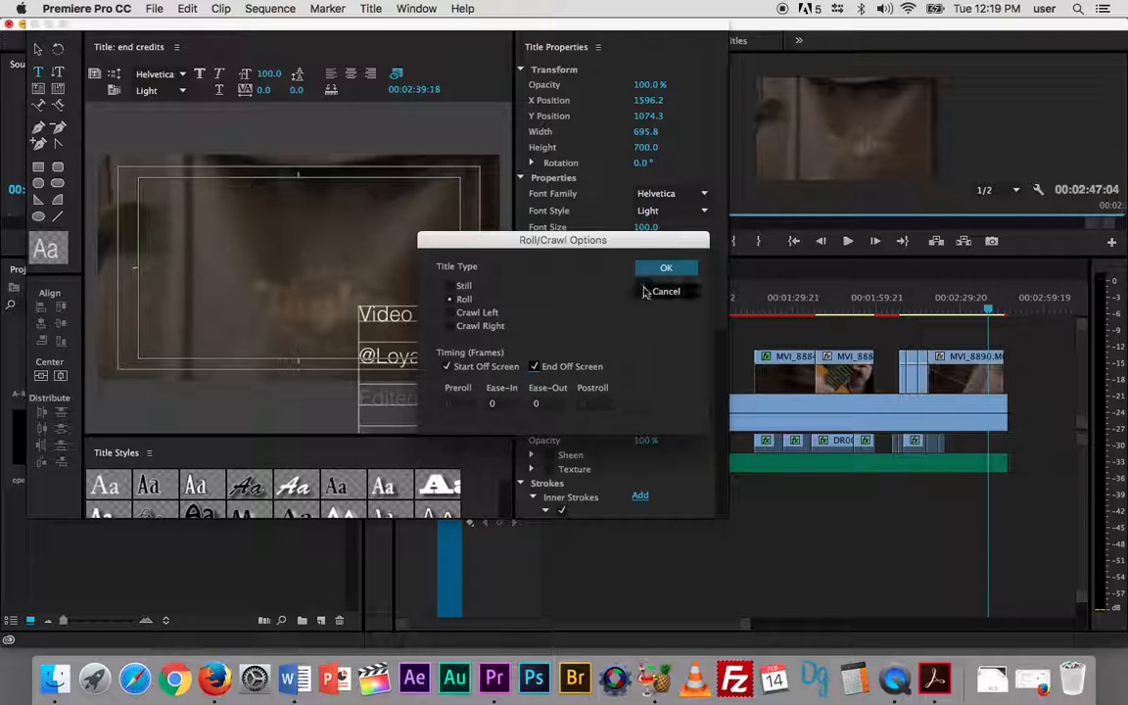
click(658, 267)
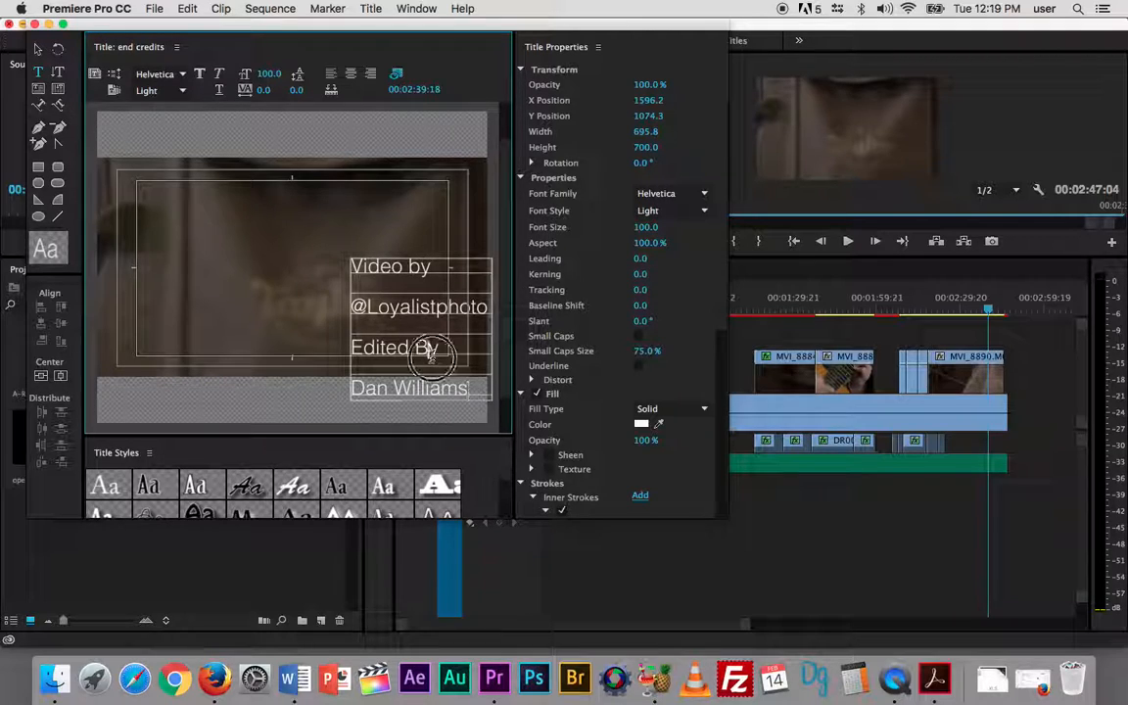
- Shift the credits block left to about the inner safe margin's right edge, and place the text cursor after the editor's name
click(37, 49)
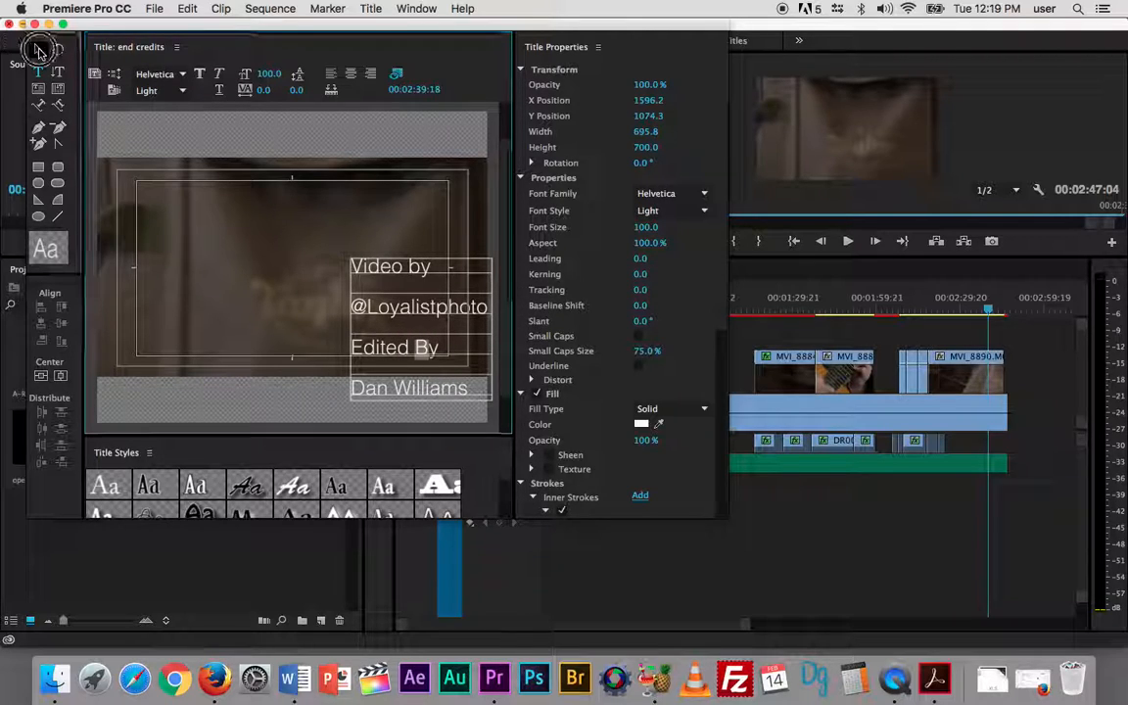
drag(368, 262, 337, 277)
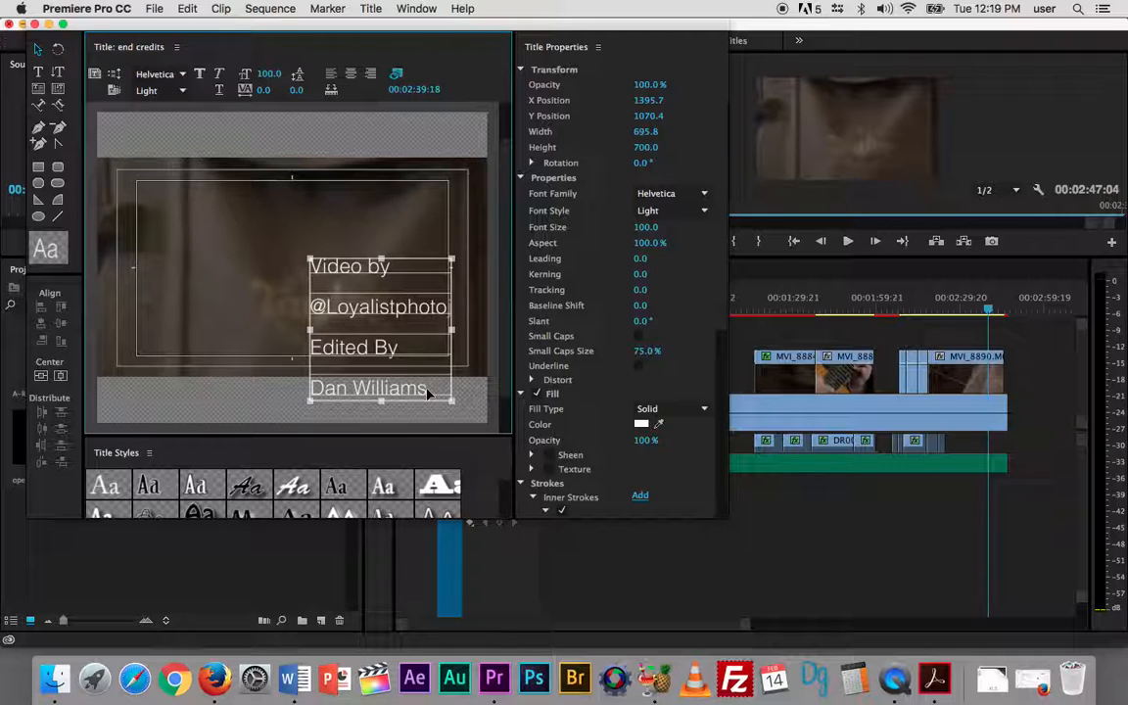
click(42, 72)
click(427, 389)
key(Return)
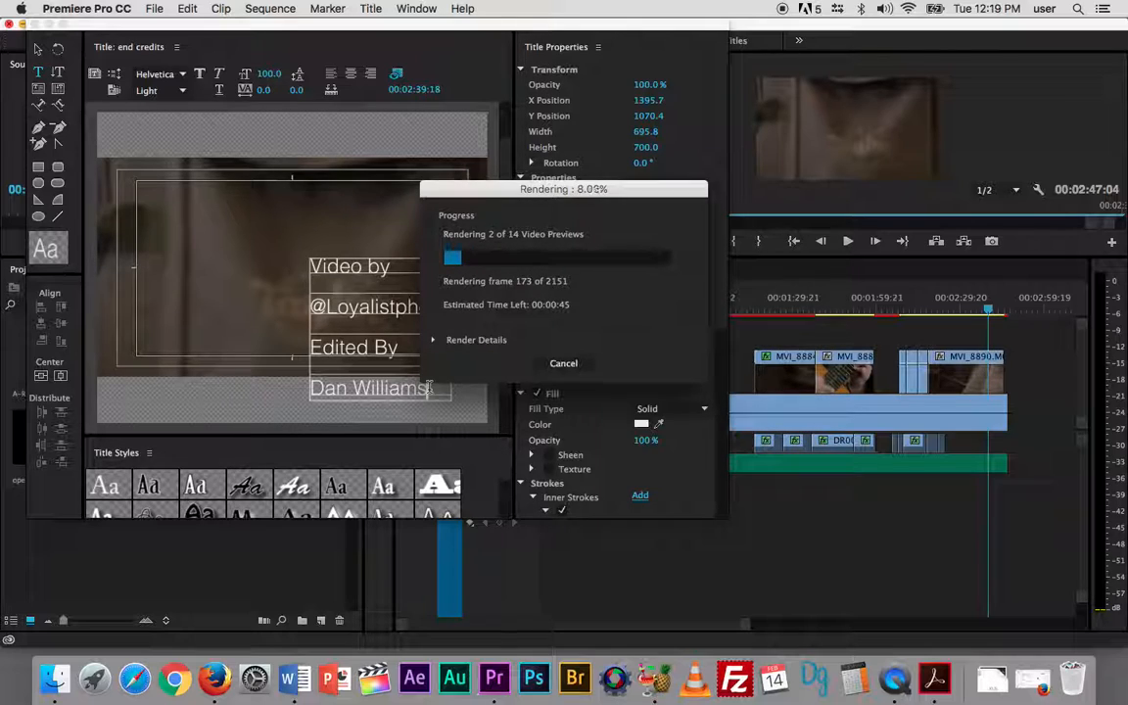
click(577, 363)
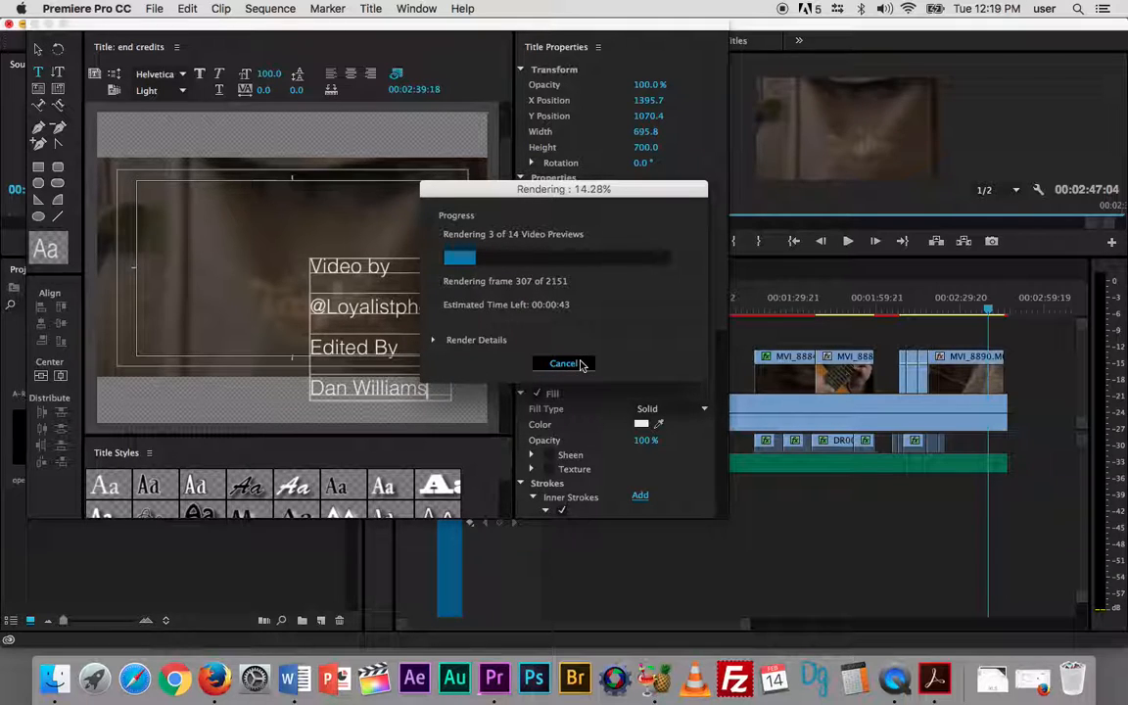
click(574, 366)
- Add "Special Thanks to" and the musician's full name on separate lines below the editor's name, with a blank line after them
click(433, 389)
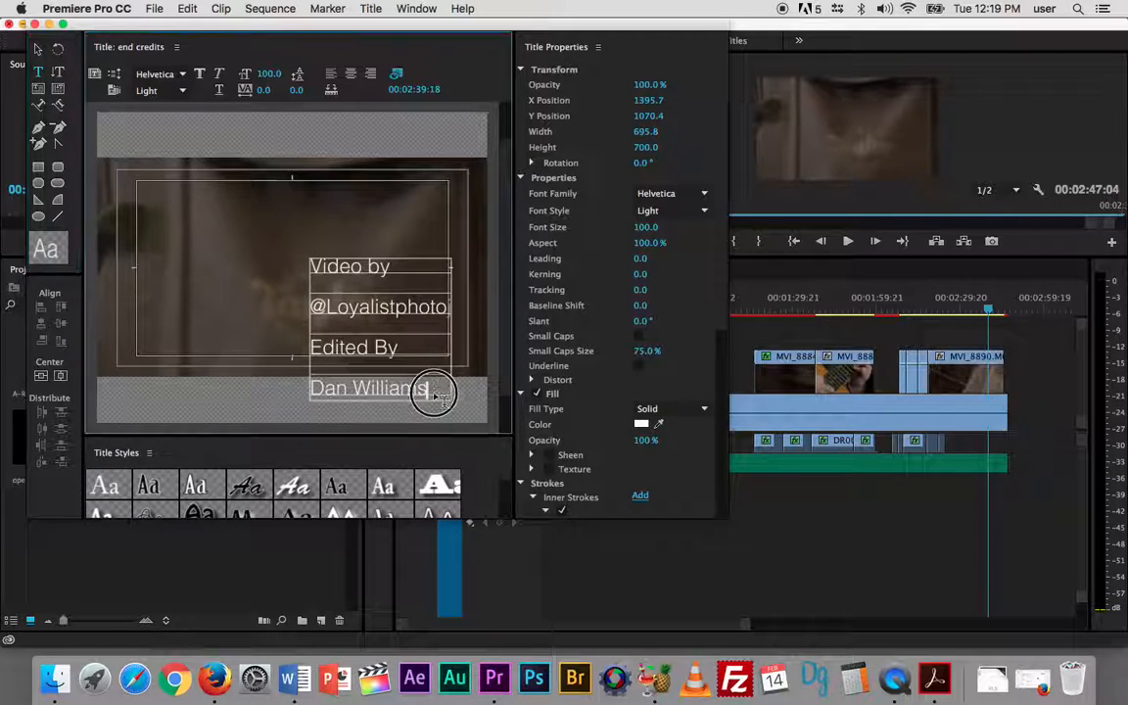
key(Return)
text(Special )
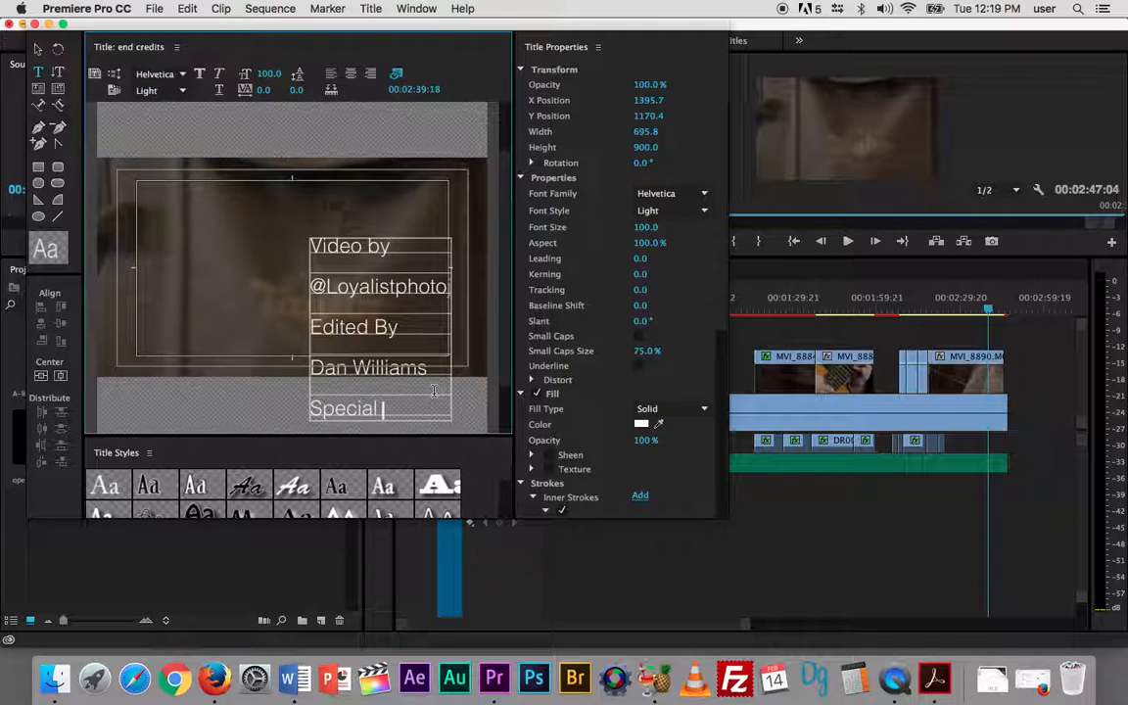
text(Thanks to)
key(Return)
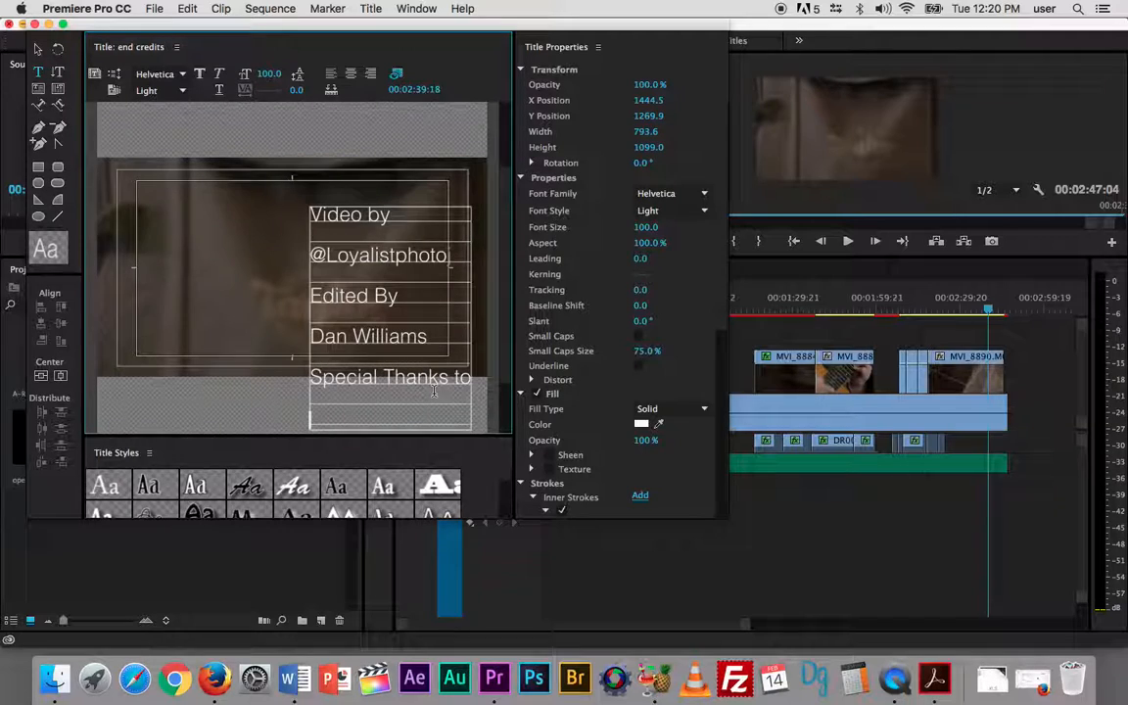
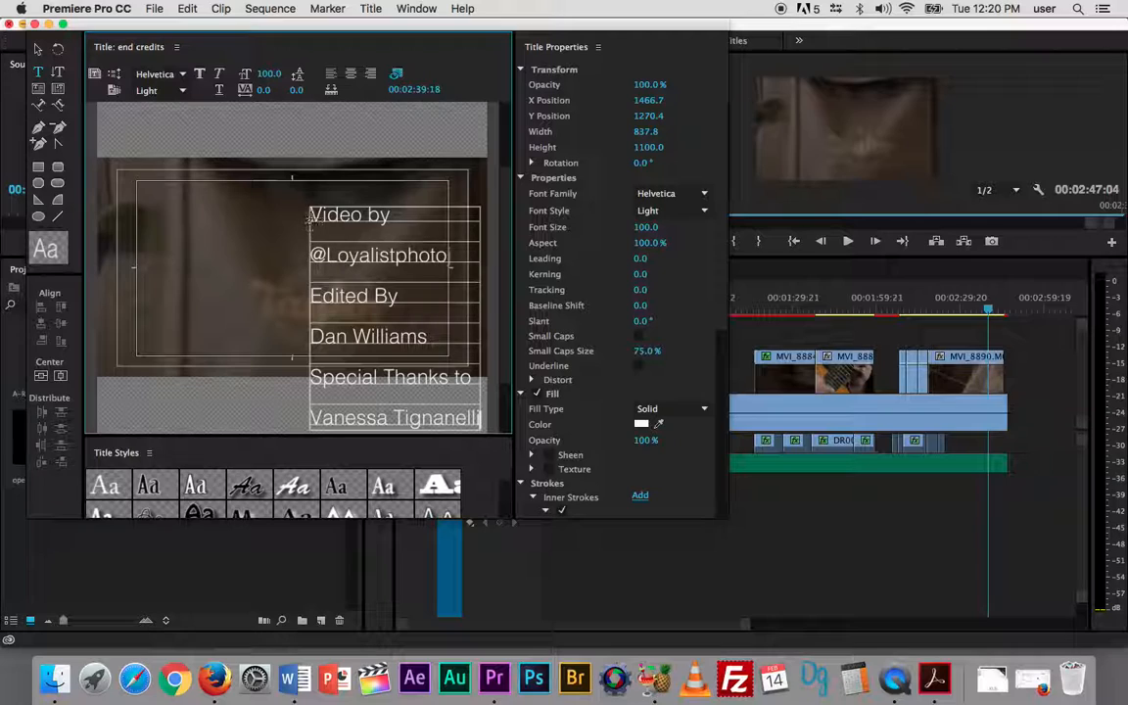
key(Return)
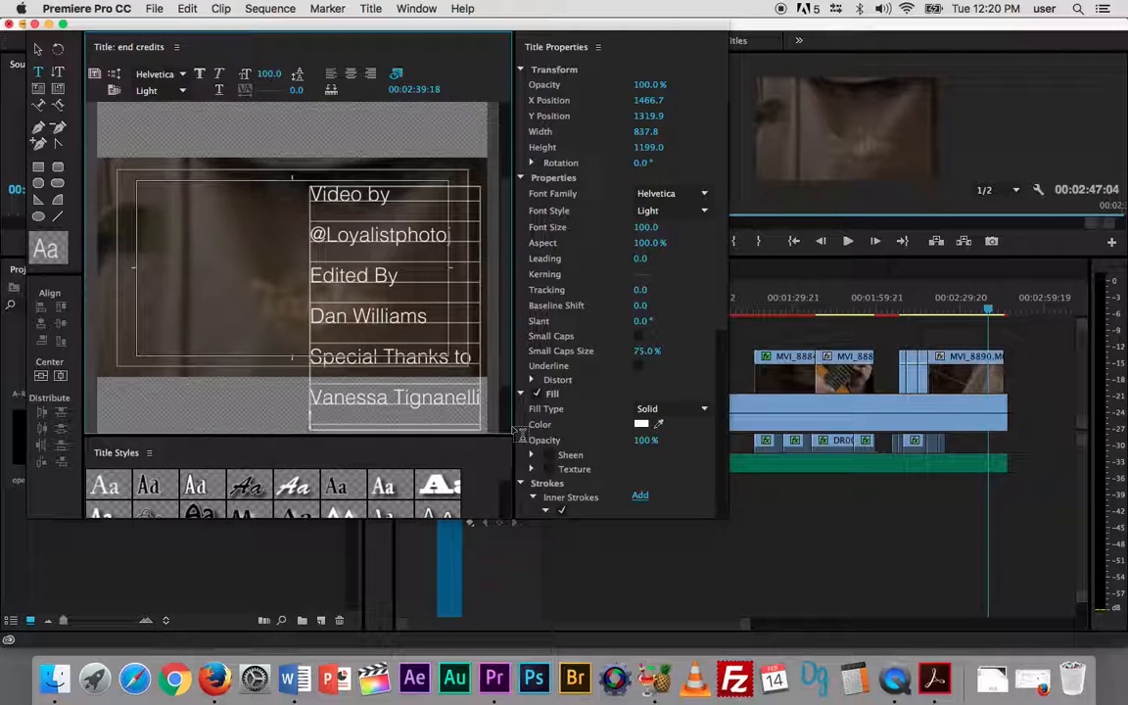
- Place the end credits title on Video 6 at the end of the song sequence, and briefly play the sequence from its start
click(35, 24)
drag(300, 456, 987, 310)
key(space)
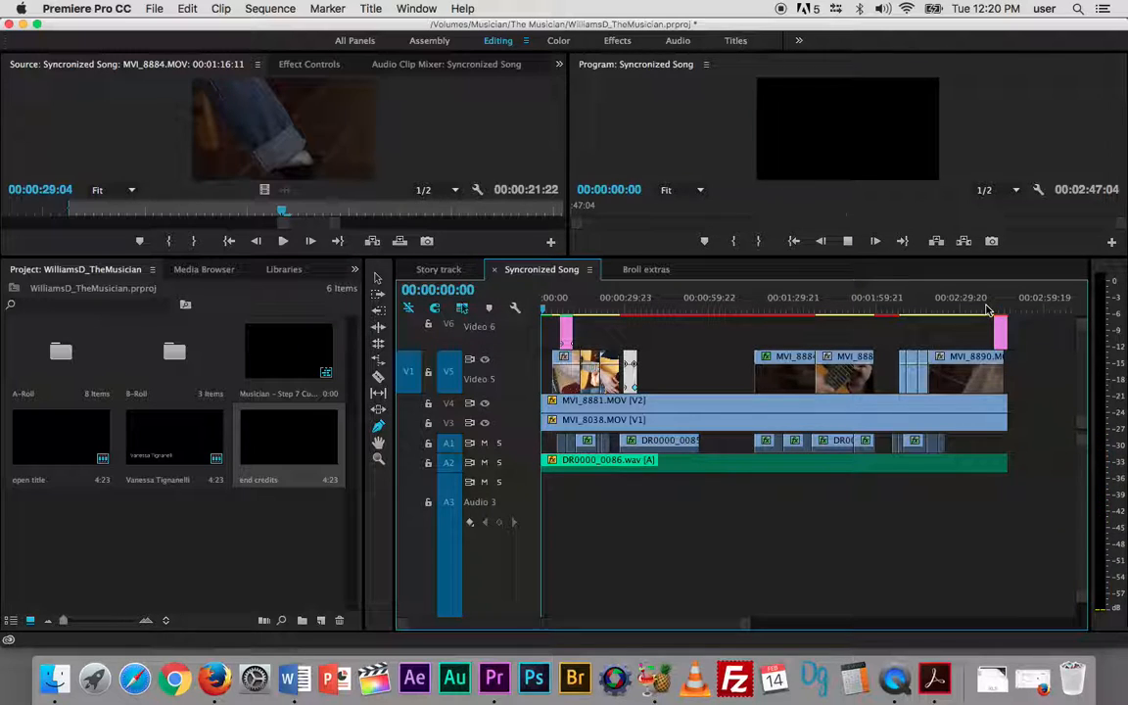
key(space)
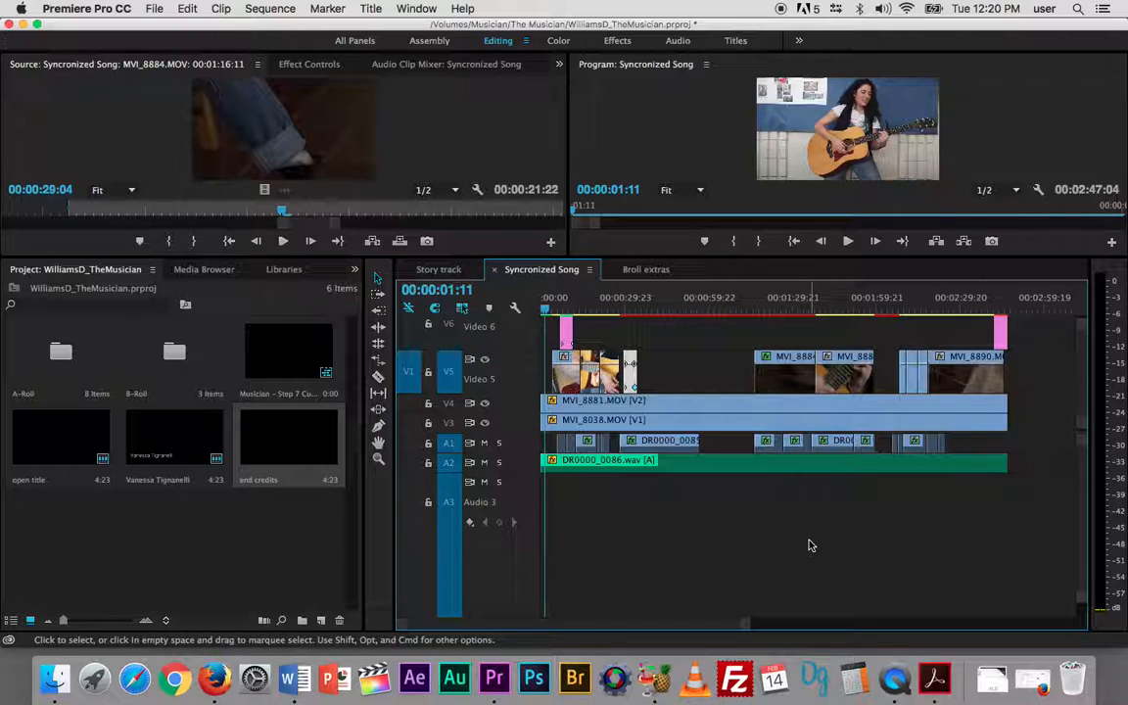
- Move the musician-name title from Video 5 straight up to Video 6, keeping its time position
key(minus)
key(minus)
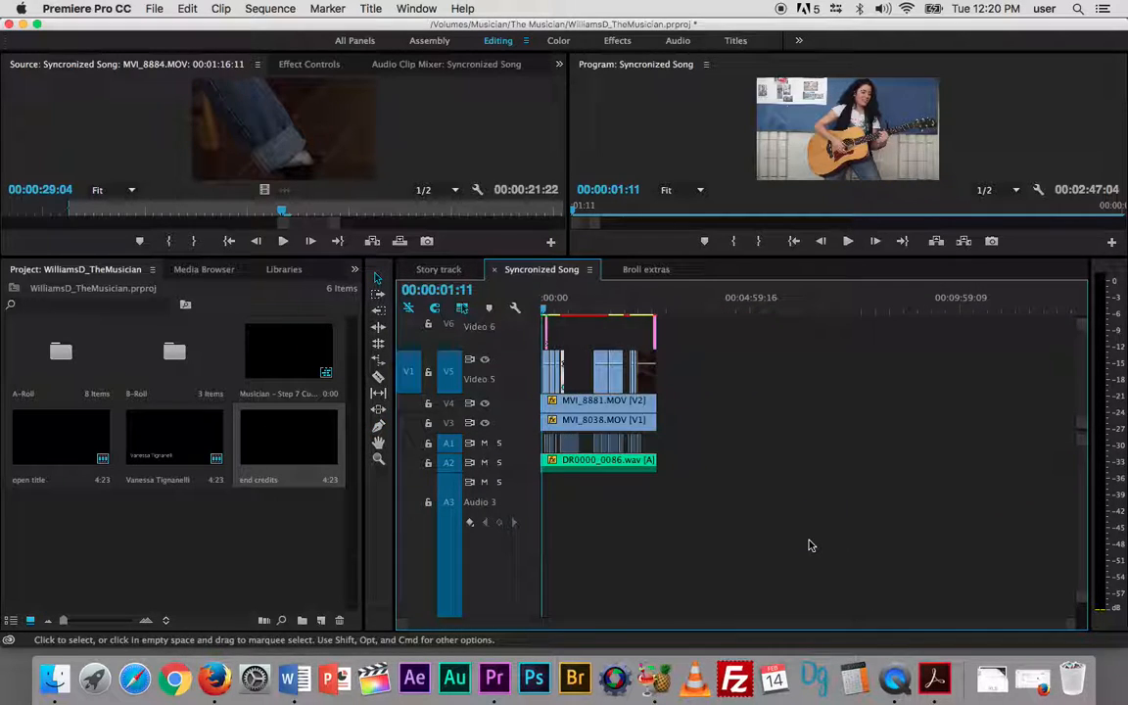
click(562, 361)
drag(561, 361, 561, 335)
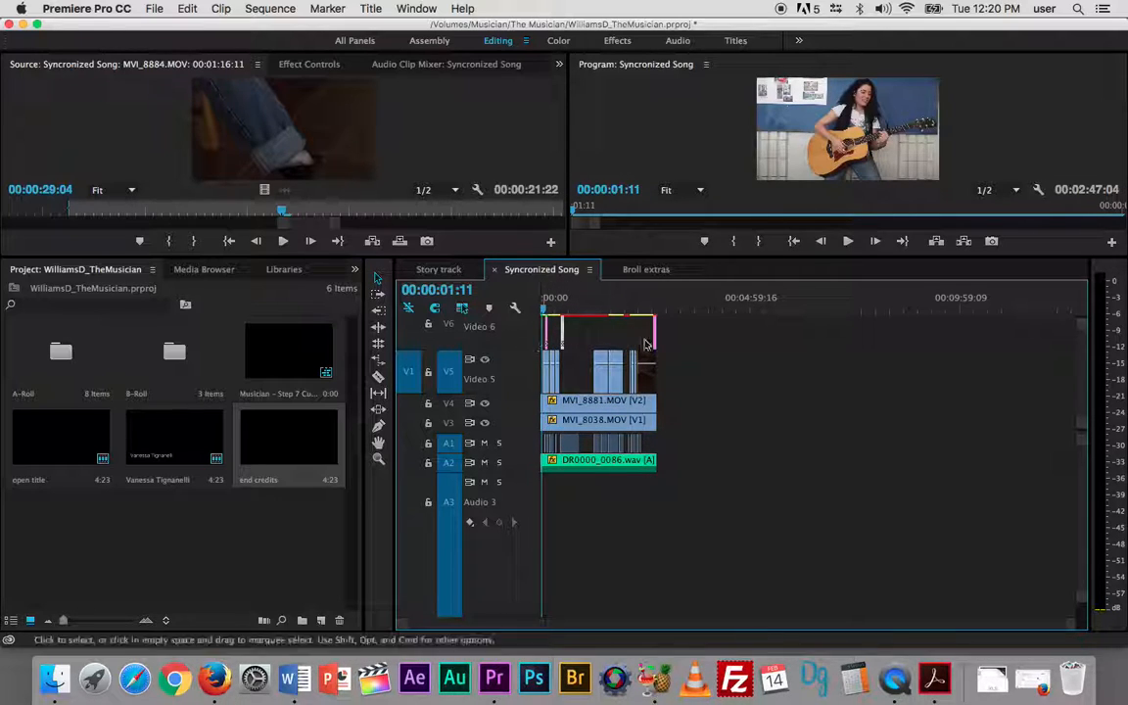